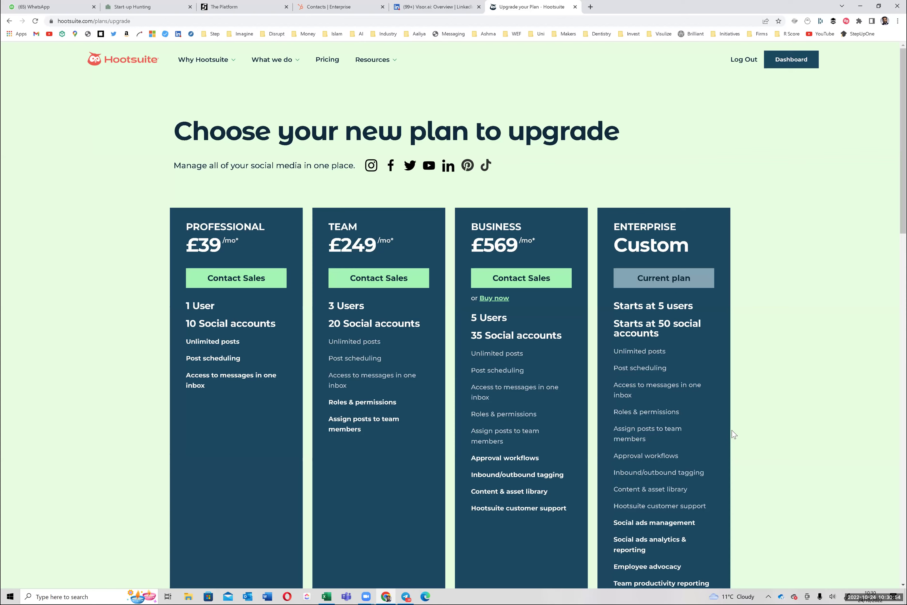
# Leave the plan comparison for the dashboard and open the StepUp.One organization's teams from the account and team management area.
pyautogui.scroll(-3, 738, 417)
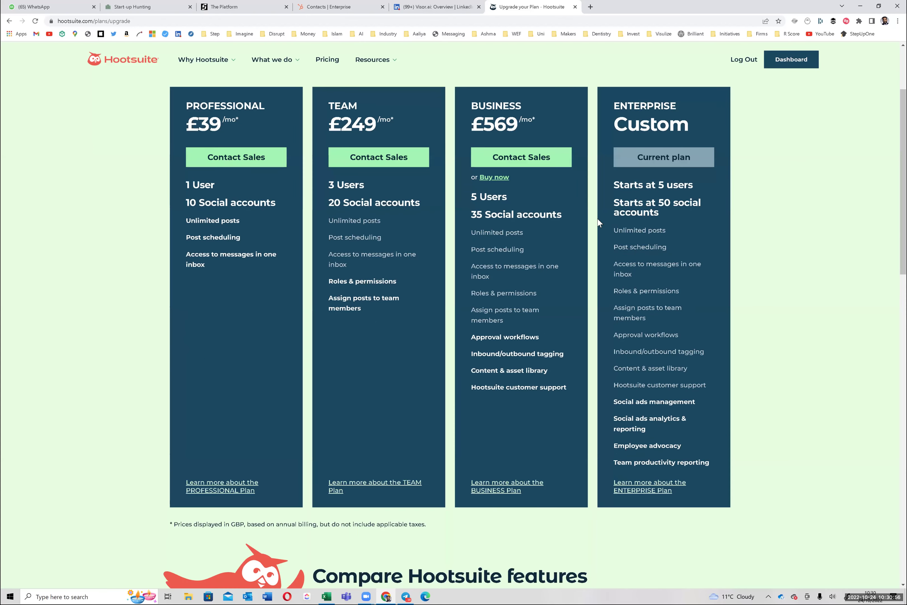
pyautogui.scroll(3, 738, 418)
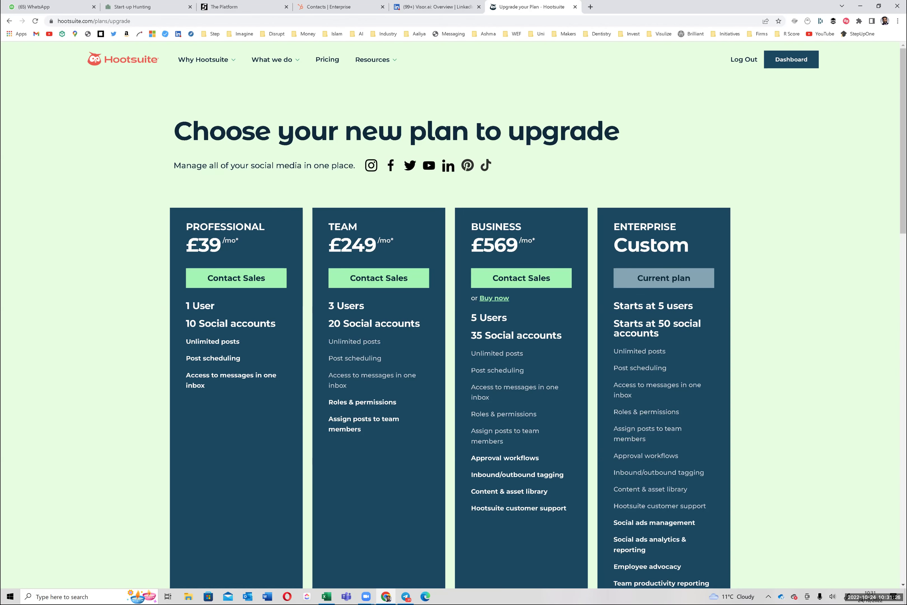
pyautogui.click(791, 59)
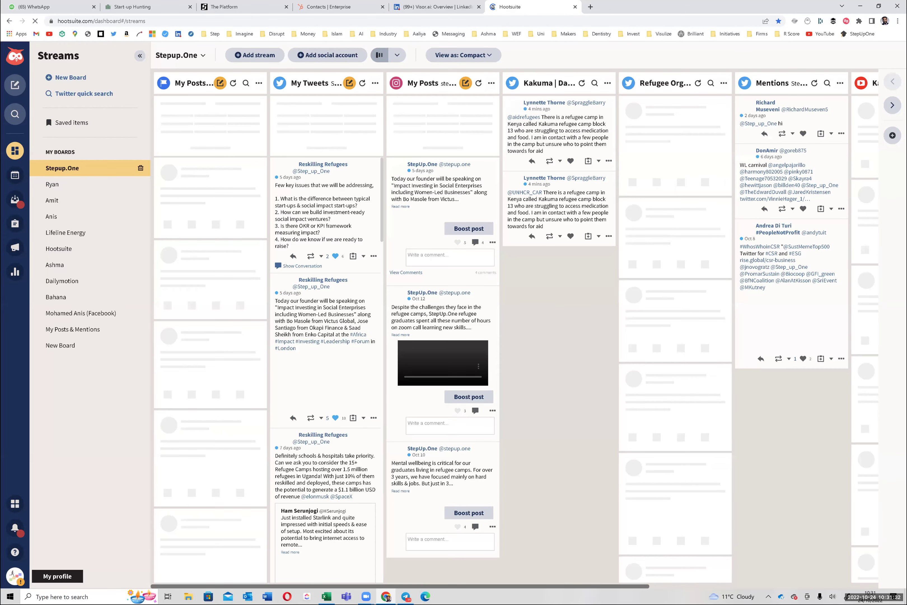
pyautogui.click(15, 576)
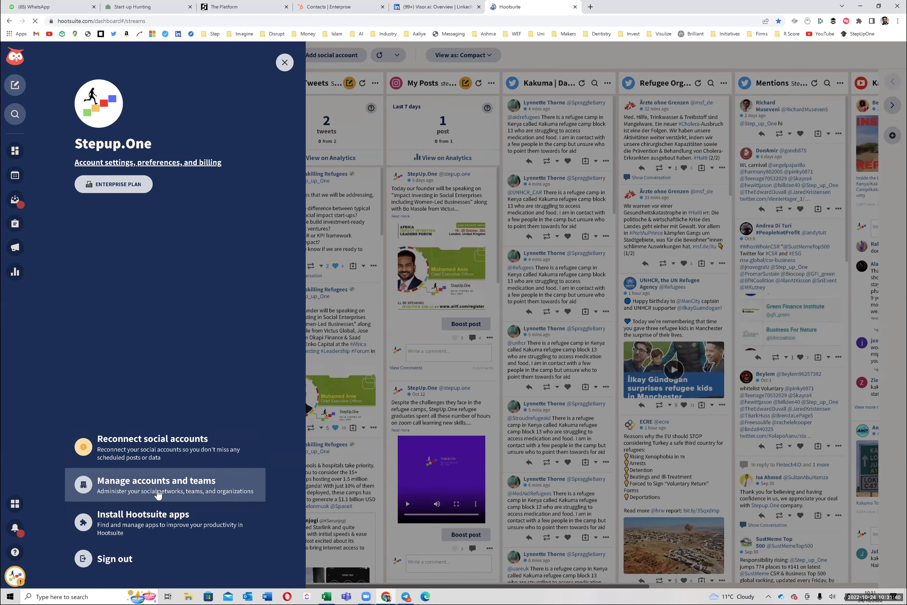
pyautogui.click(158, 494)
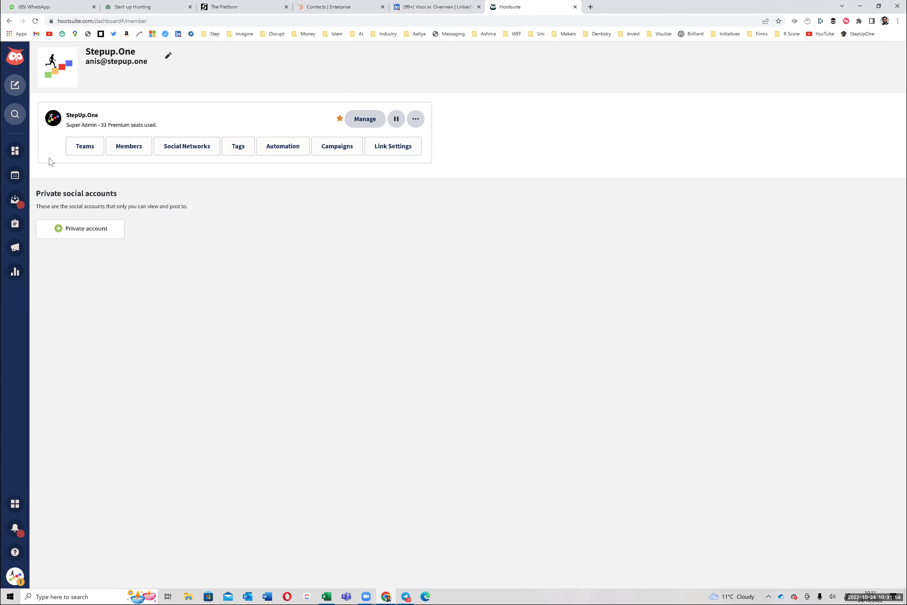
pyautogui.click(82, 150)
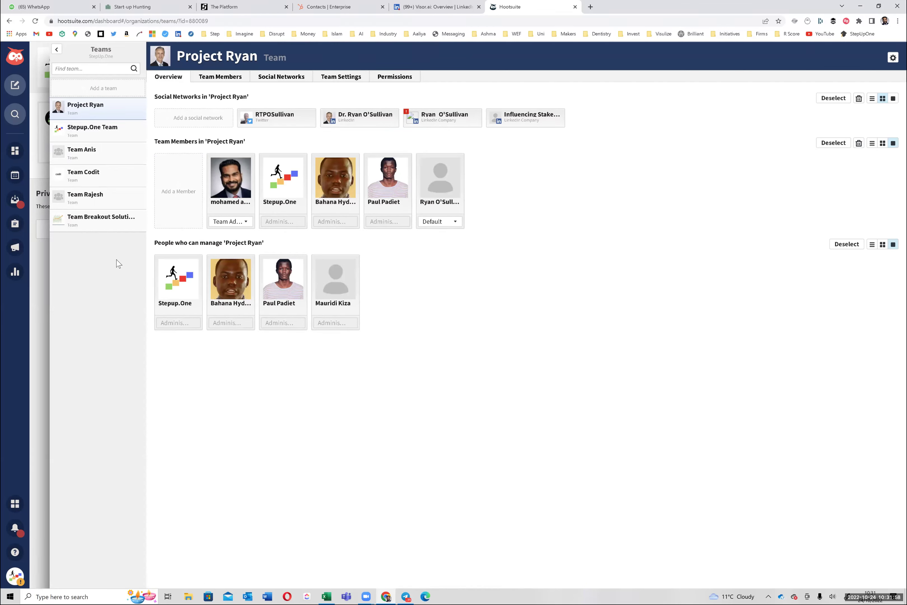
# Create a new team named "Team" plus the new member's first name, without adding members or social networks.
pyautogui.click(99, 90)
pyautogui.write('Team Deng')
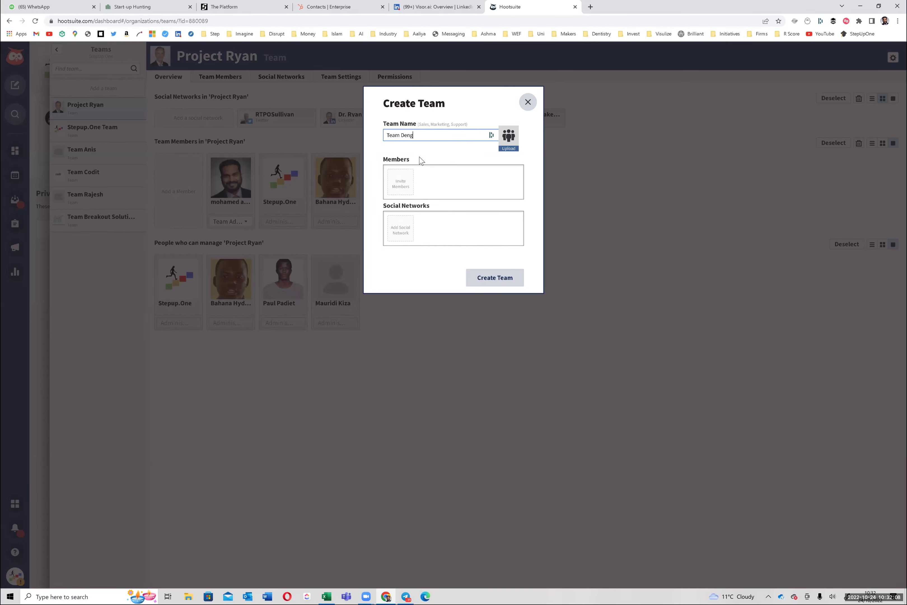
pyautogui.click(491, 279)
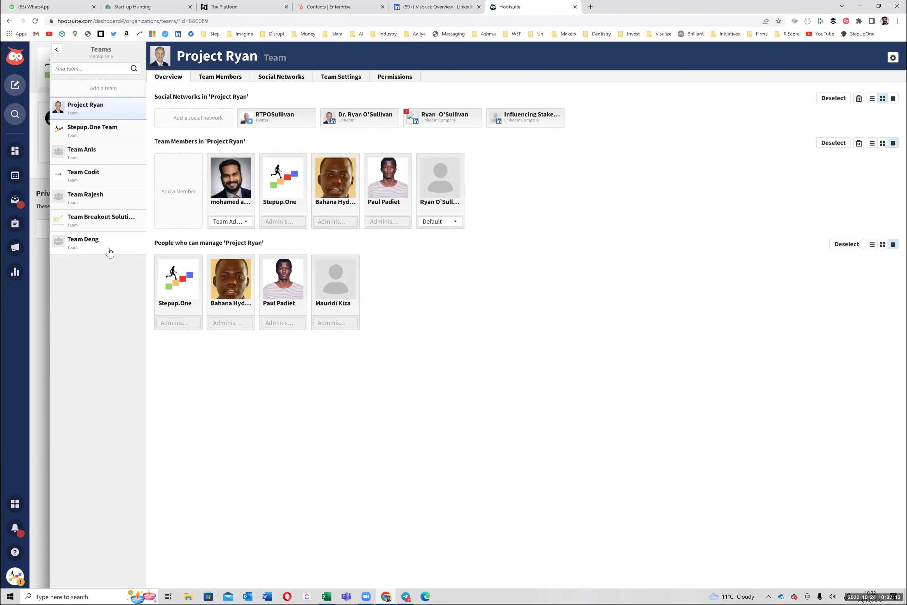
# Open the newly created team and add its namesake as a member by searching for the first name.
pyautogui.click(110, 253)
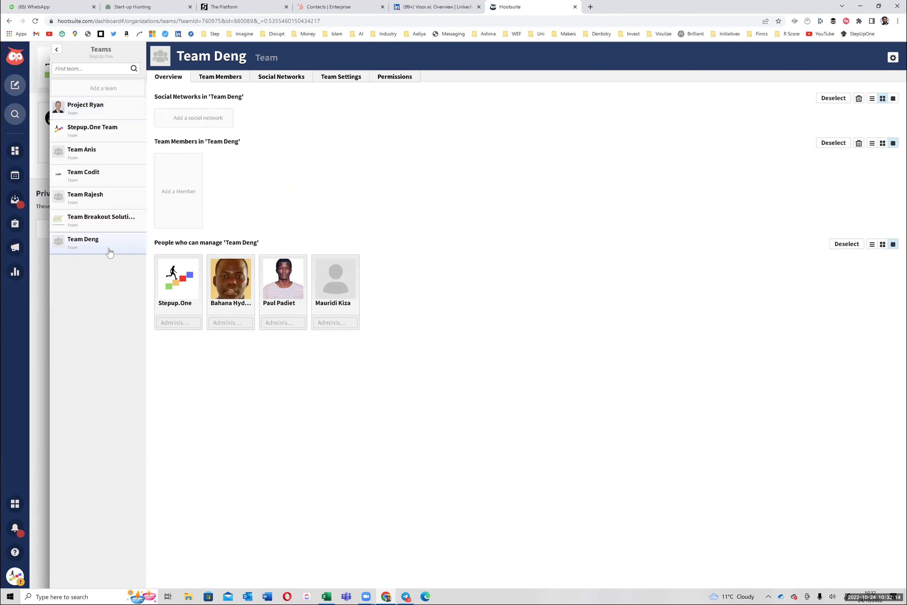
pyautogui.click(187, 185)
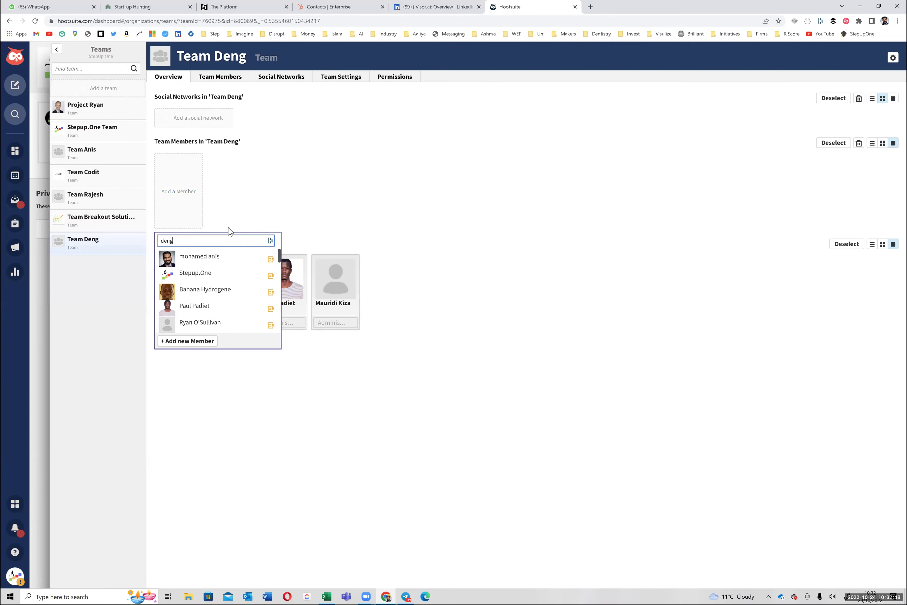
pyautogui.click(183, 257)
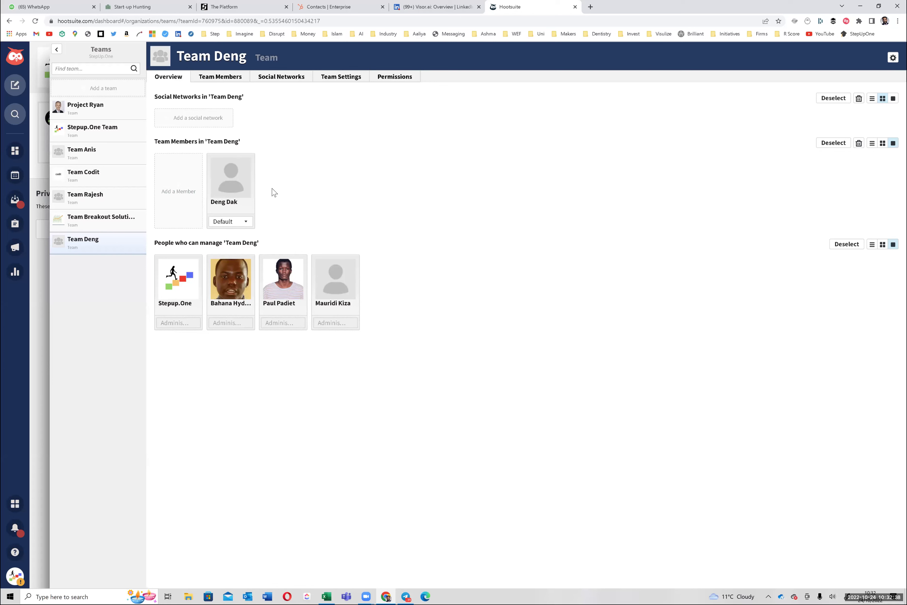
# Look through the social accounts available to the team and try connecting new LinkedIn and YouTube accounts, cancelling each sign-in.
pyautogui.click(210, 123)
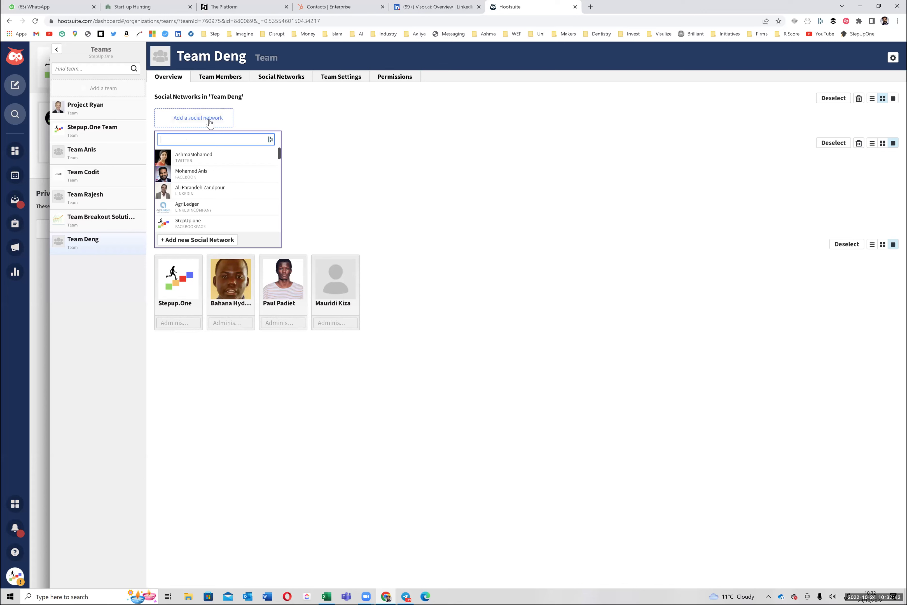
pyautogui.scroll(-2, 216, 168)
pyautogui.scroll(-5, 223, 215)
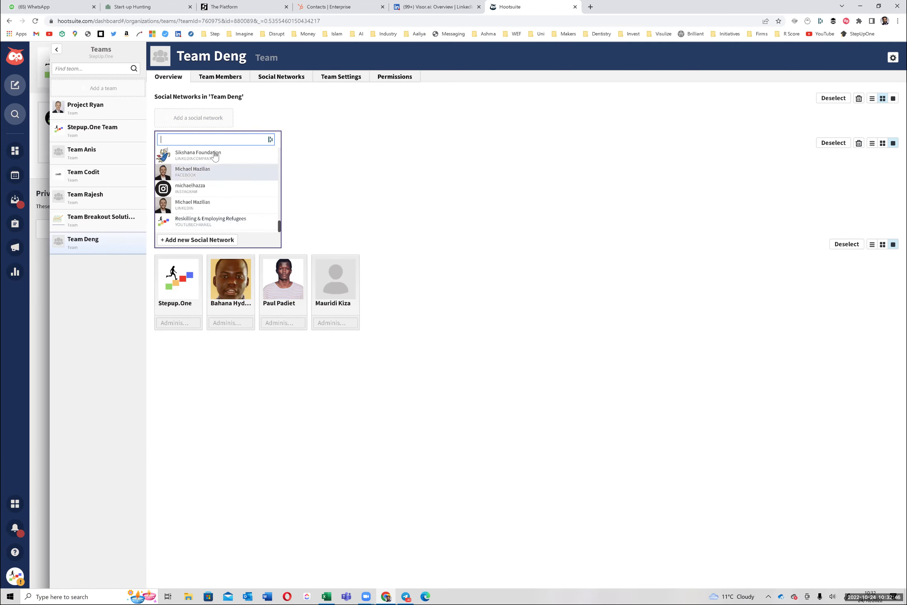
pyautogui.scroll(8, 221, 205)
pyautogui.scroll(-3, 218, 195)
pyautogui.scroll(3, 222, 199)
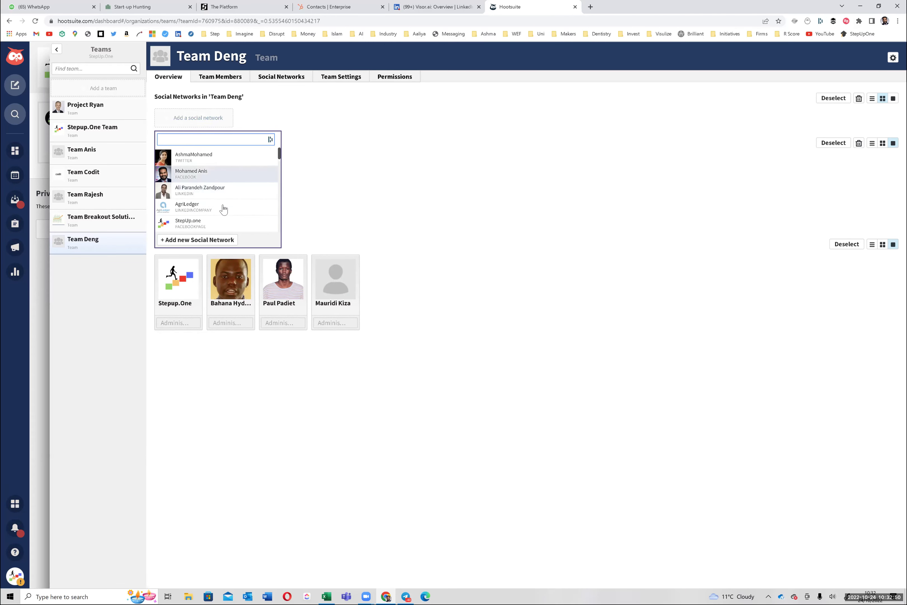
pyautogui.click(212, 240)
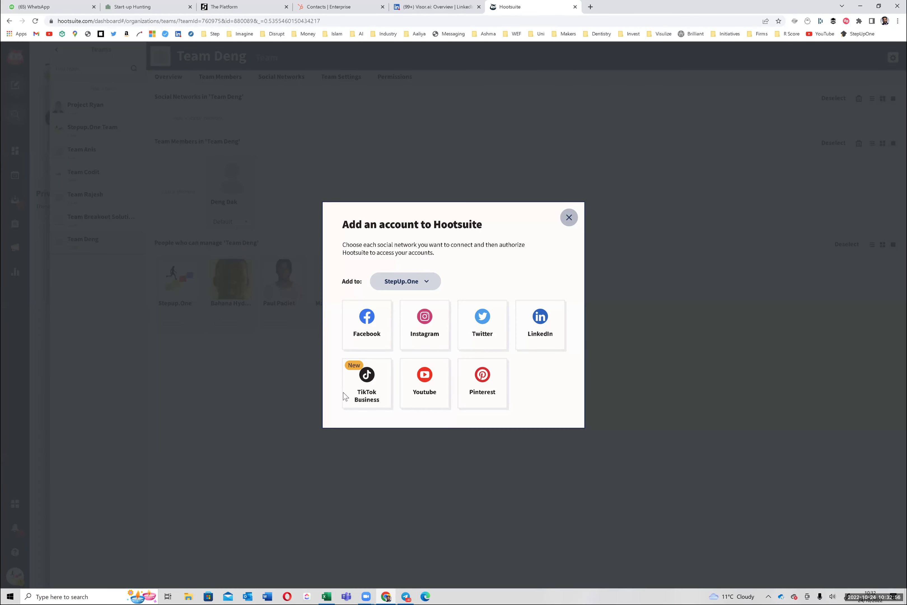
pyautogui.click(551, 336)
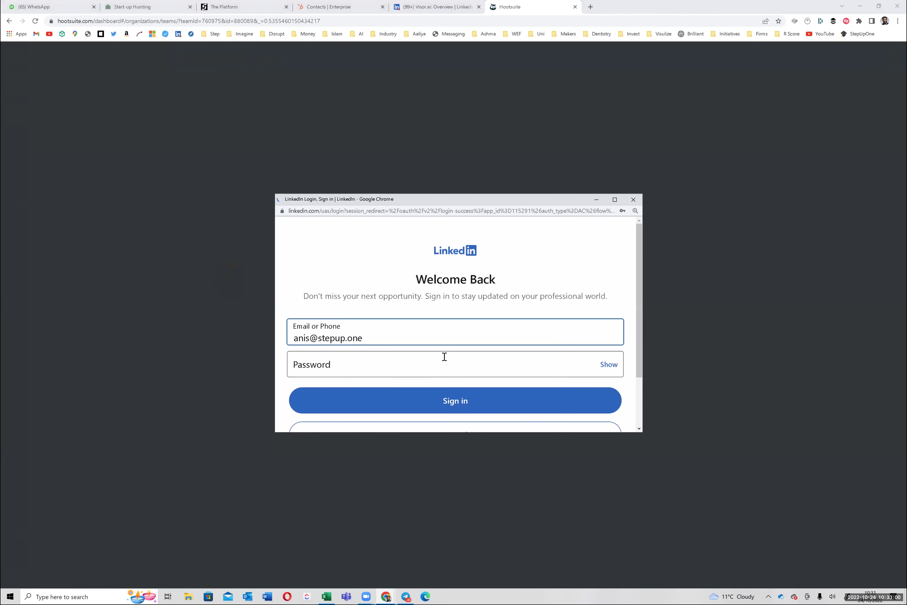
pyautogui.click(448, 342)
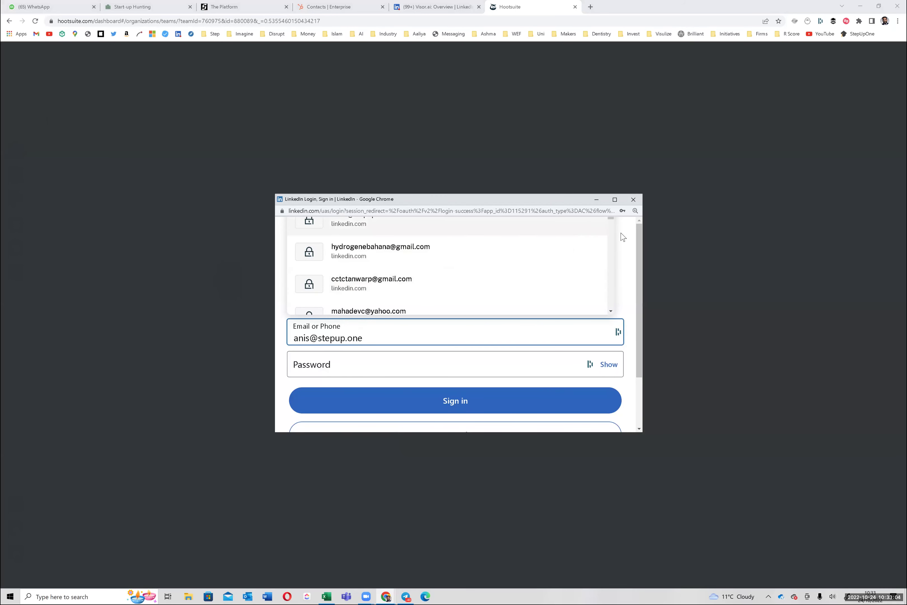
pyautogui.click(617, 333)
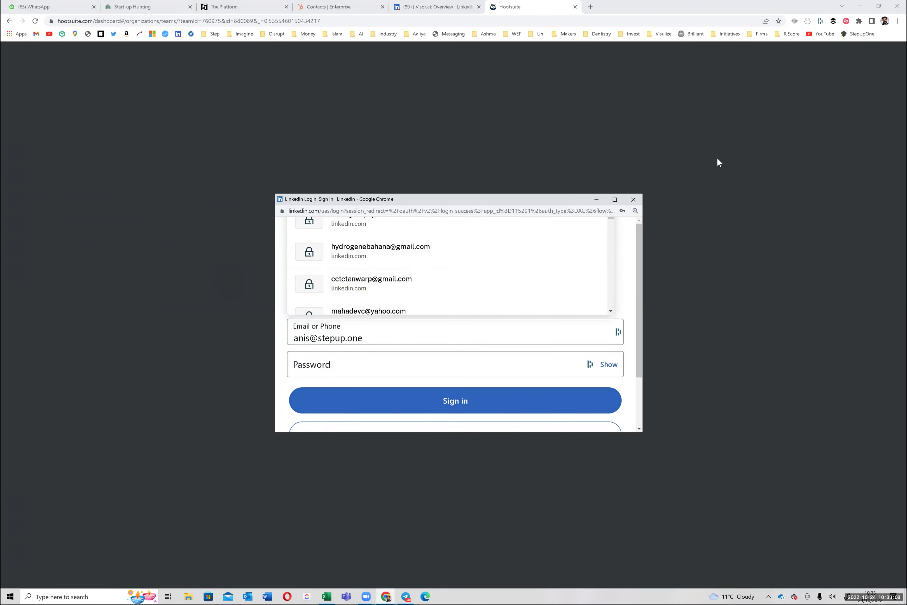
pyautogui.click(633, 200)
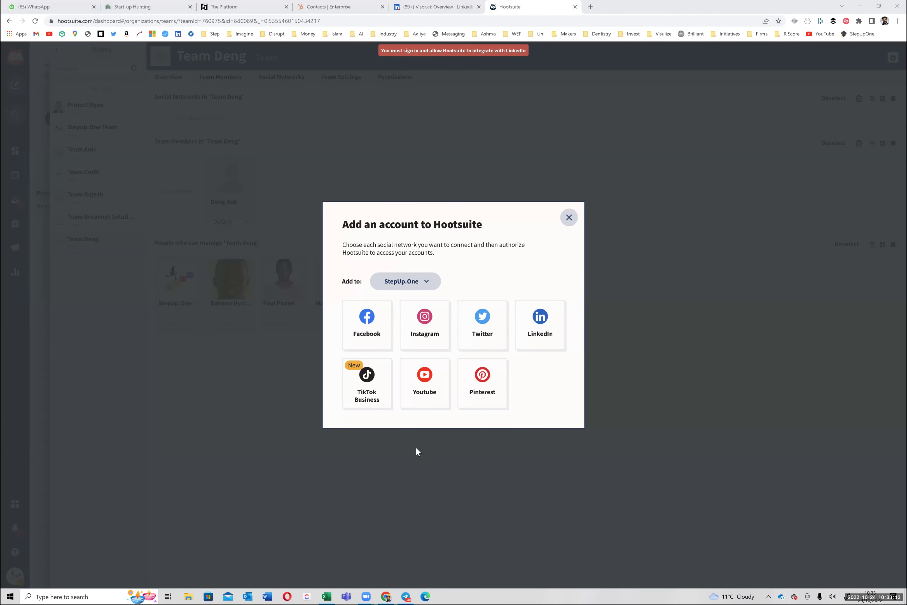
pyautogui.click(422, 393)
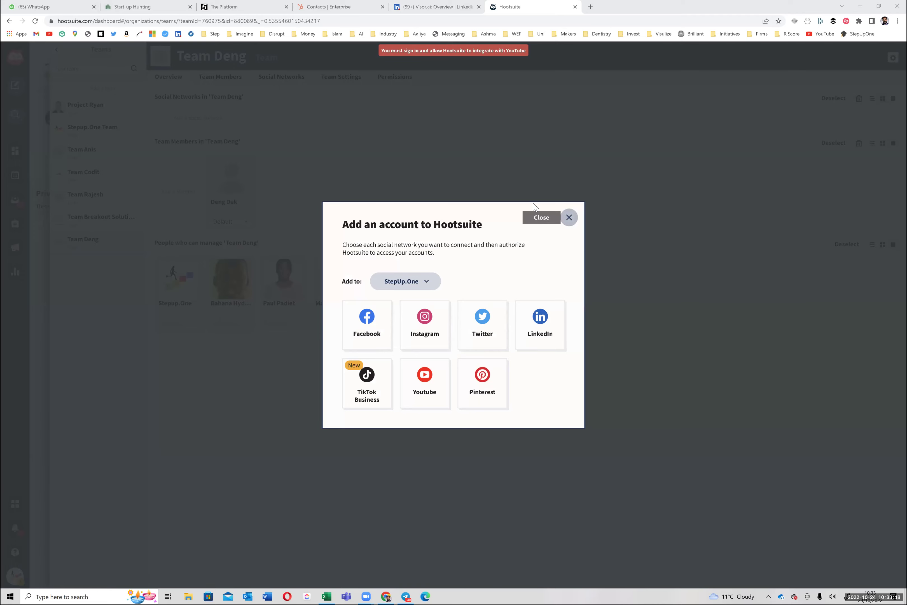
pyautogui.click(568, 221)
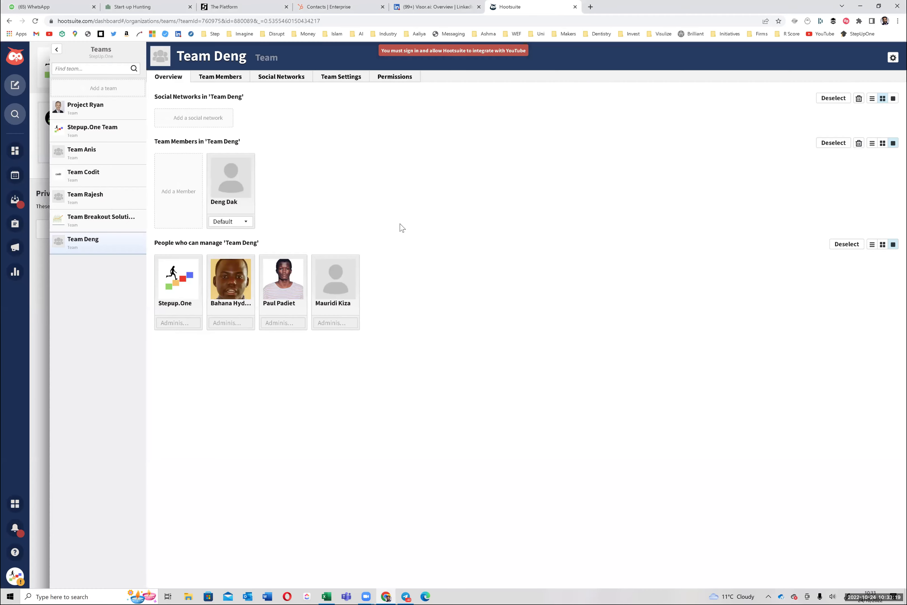
# Add the existing Step_up_One Twitter account and the StepUp.one Facebook page to the new team.
pyautogui.click(201, 123)
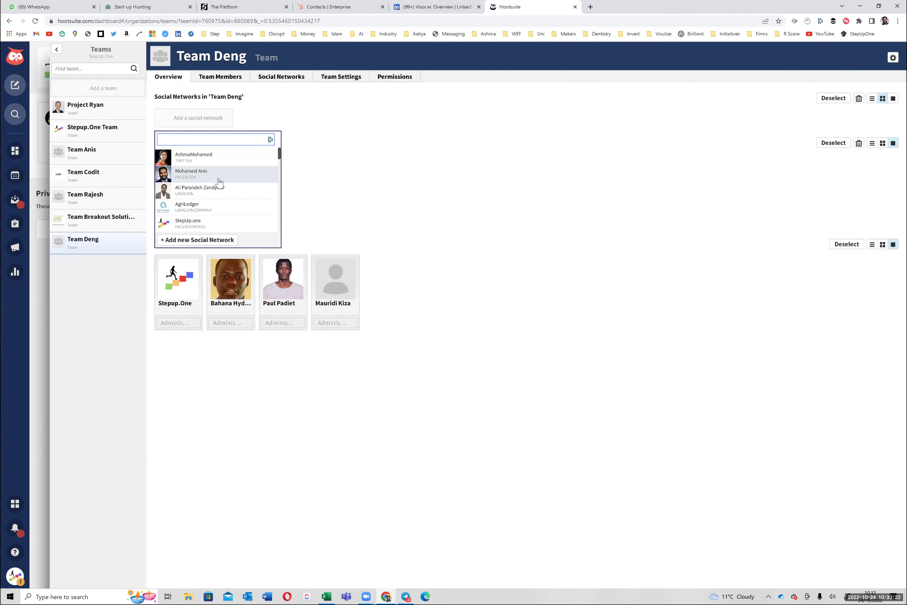
pyautogui.scroll(-1, 219, 182)
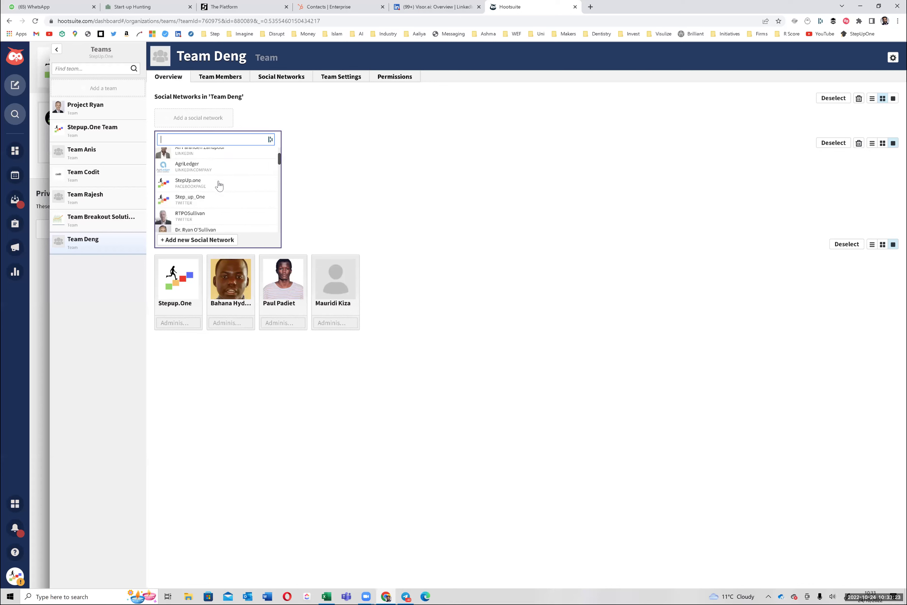
pyautogui.click(217, 204)
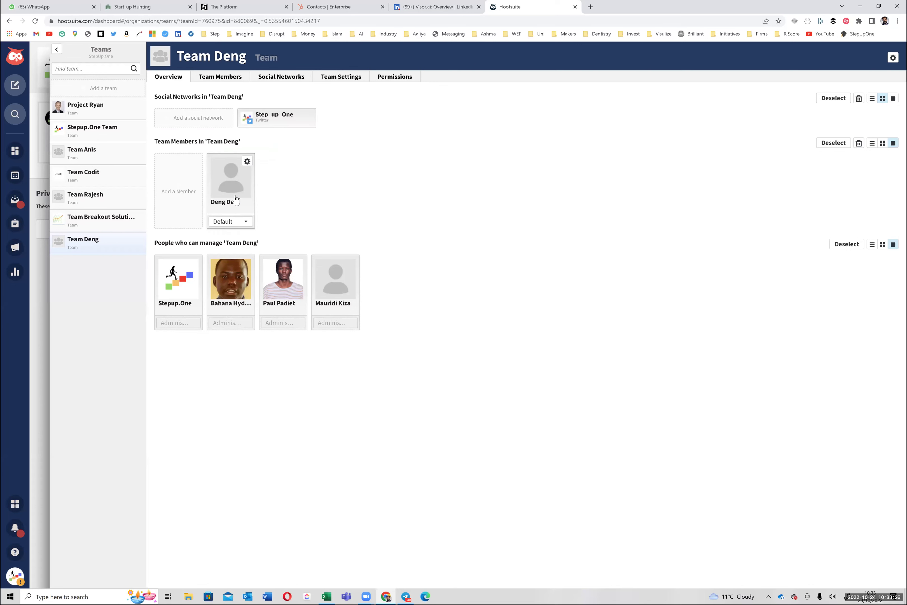
pyautogui.click(175, 121)
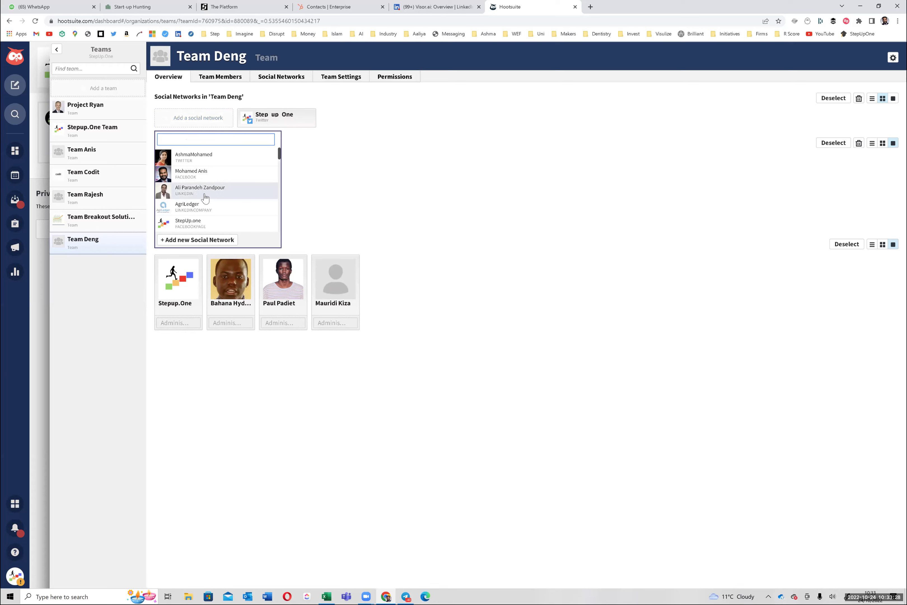
pyautogui.click(208, 228)
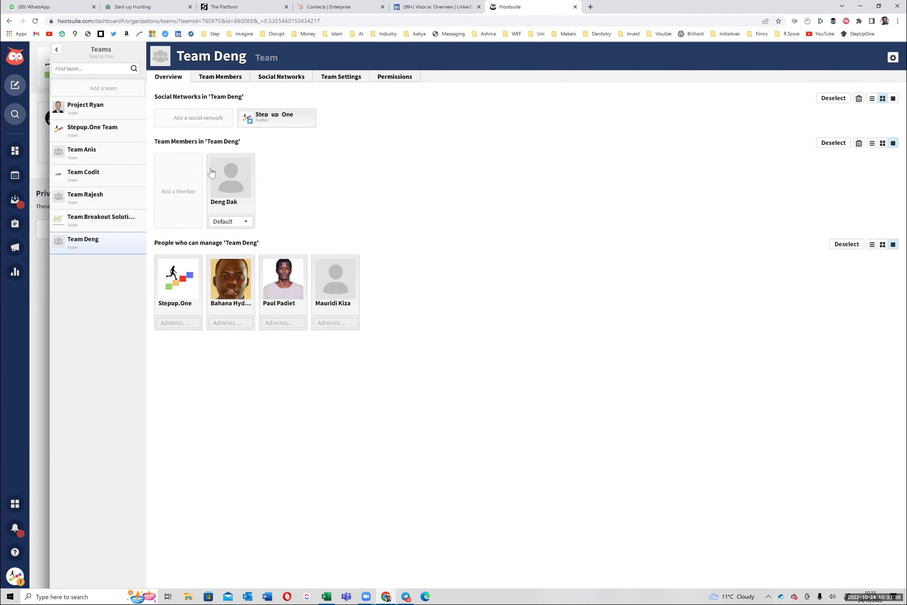
# Add the existing StepUp.One YouTube channel, stepup.one Instagram business account and StepUp.One LinkedIn company page to the new team.
pyautogui.click(188, 127)
pyautogui.scroll(-3, 205, 193)
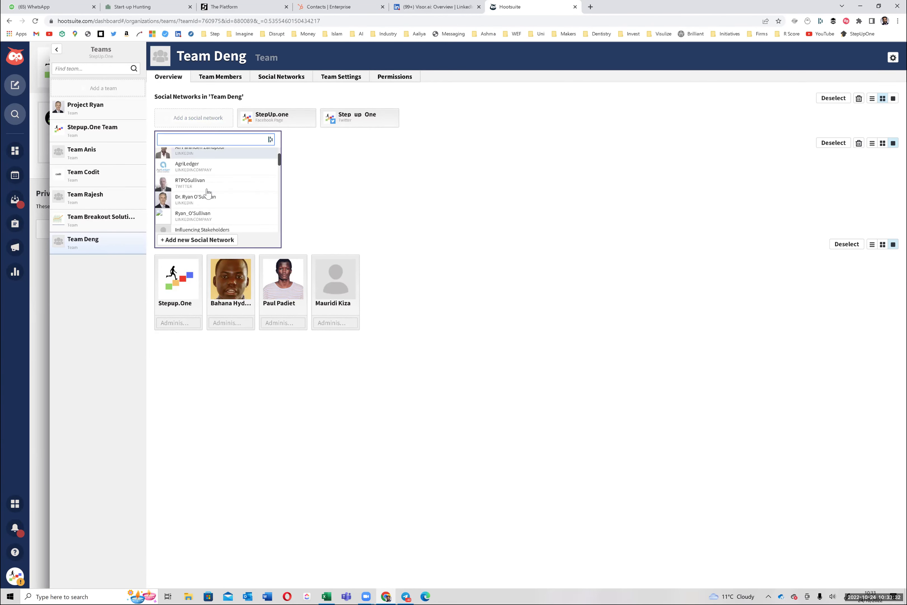
pyautogui.click(208, 211)
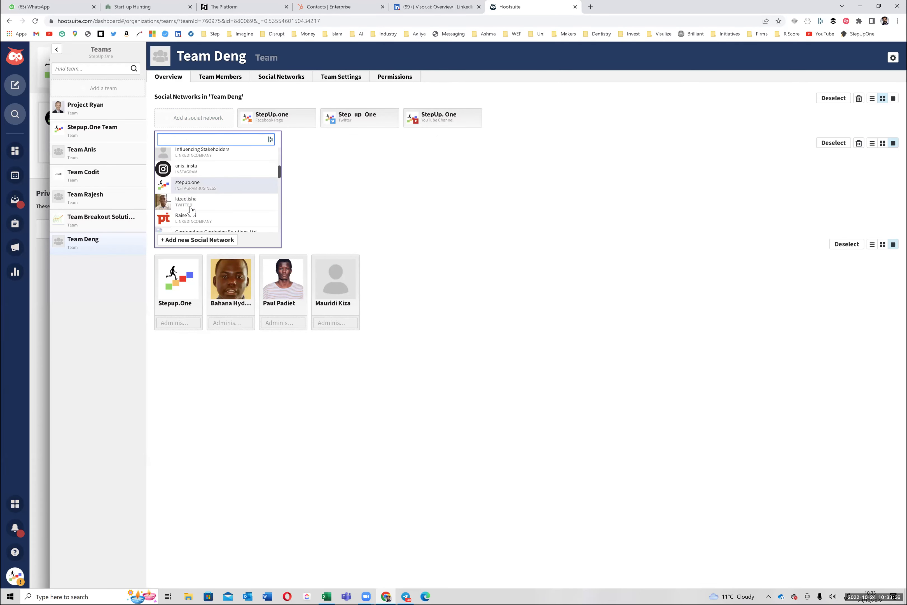
pyautogui.click(194, 190)
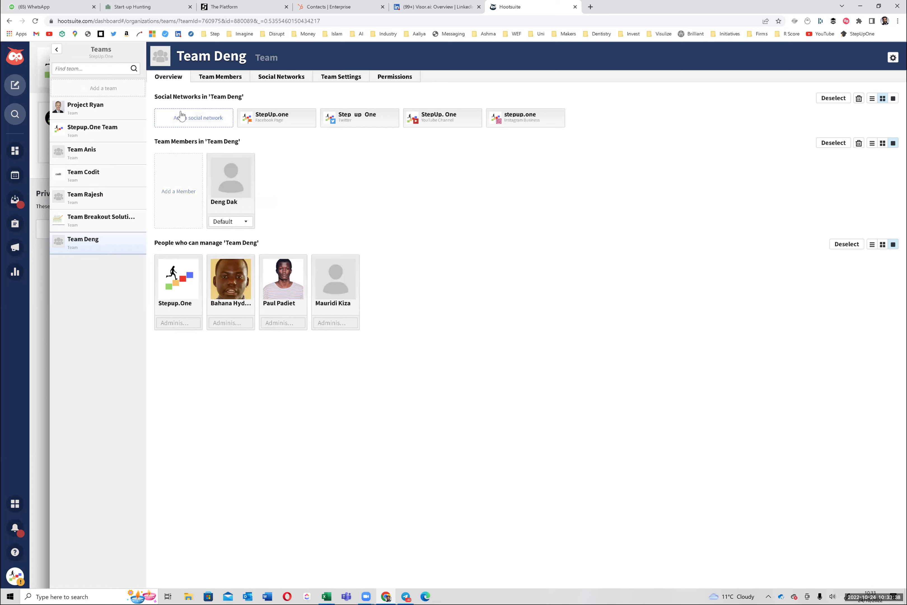
pyautogui.scroll(-6, 217, 192)
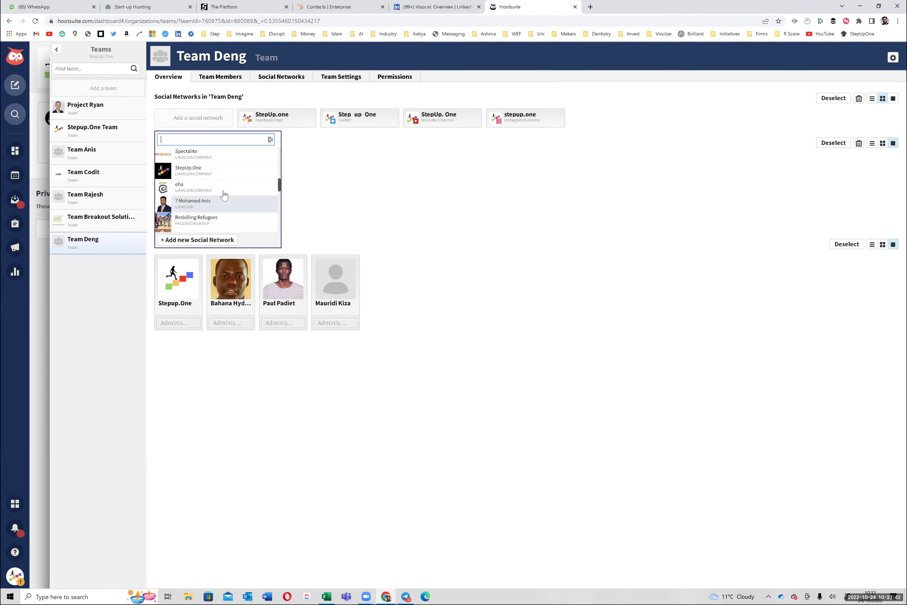
pyautogui.click(221, 171)
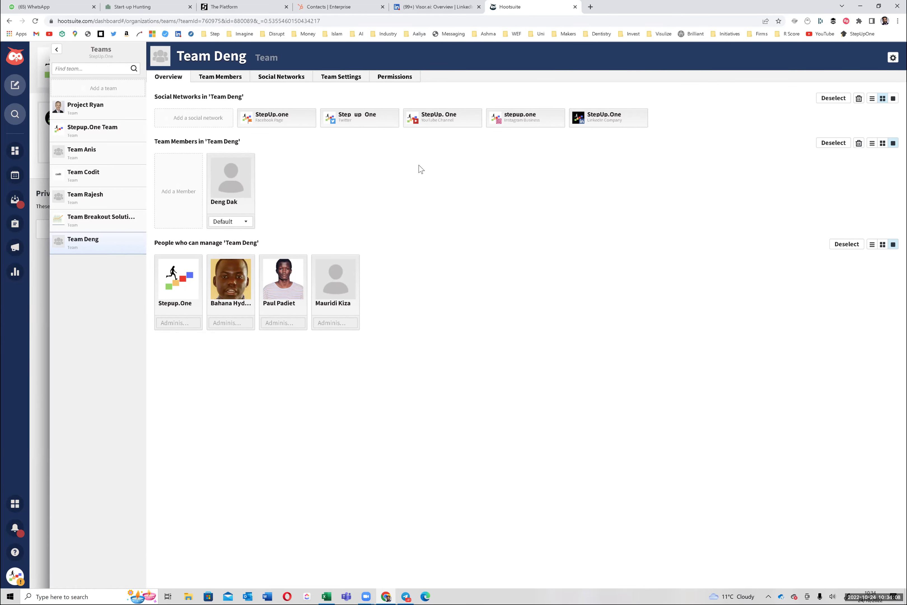
pyautogui.click(197, 118)
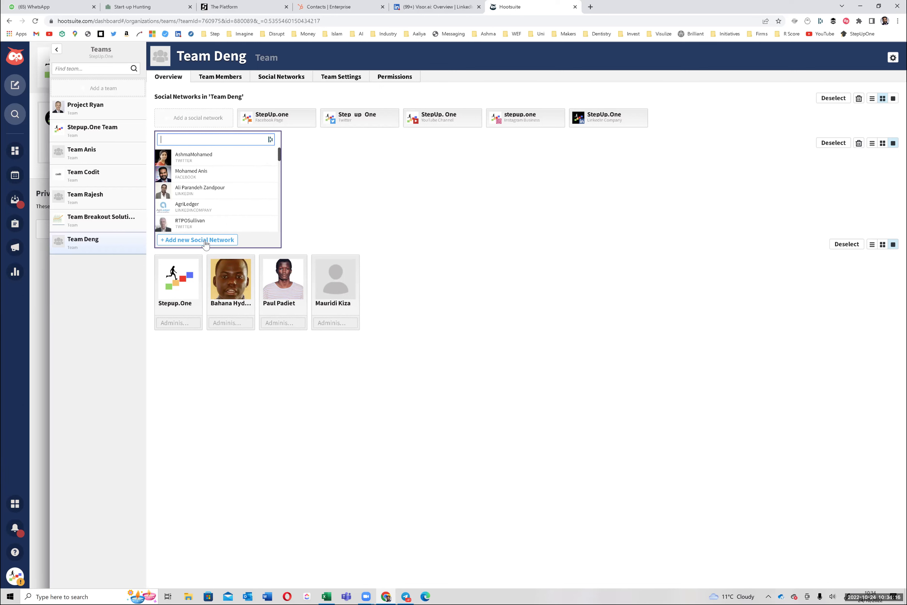
pyautogui.click(398, 153)
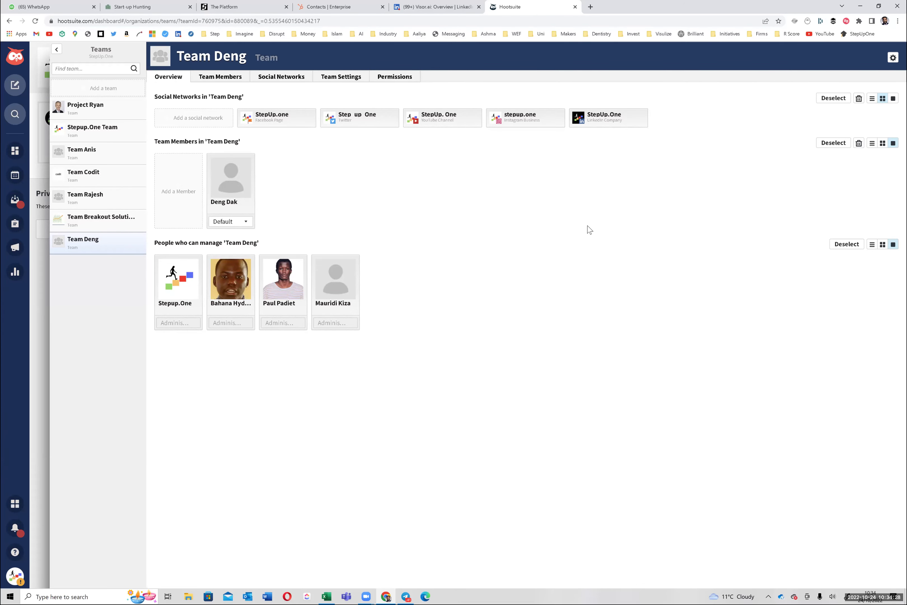
# Open the composer for a new social media post.
pyautogui.moveTo(14, 84)
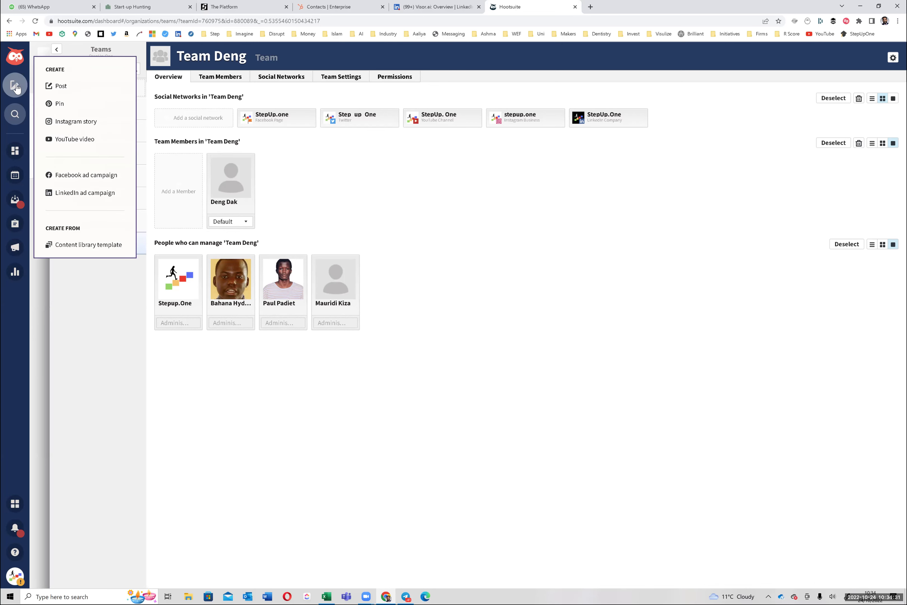
pyautogui.click(74, 88)
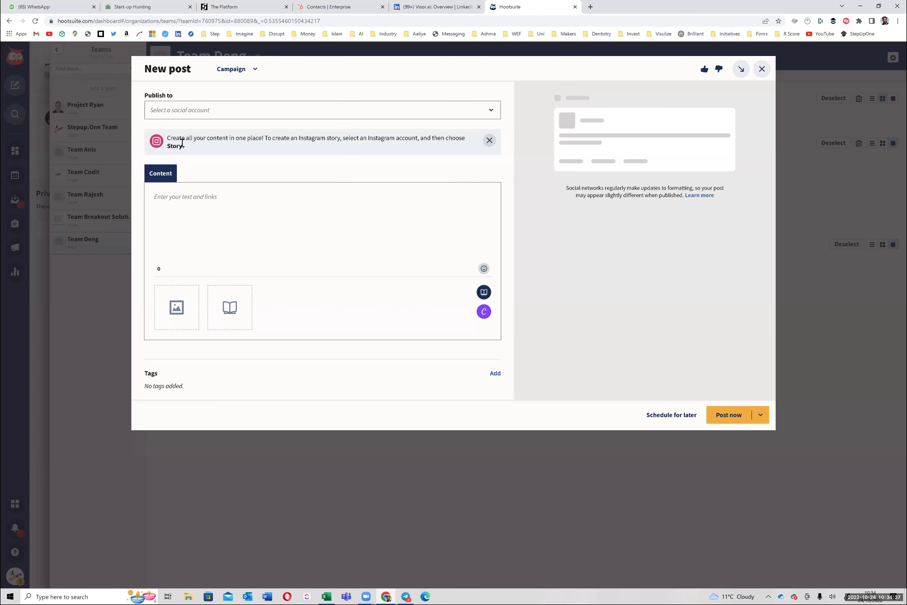
# Select the account owner's personal LinkedIn and Instagram profiles and the StepUp.One LinkedIn company page as the post's publishing accounts.
pyautogui.click(244, 109)
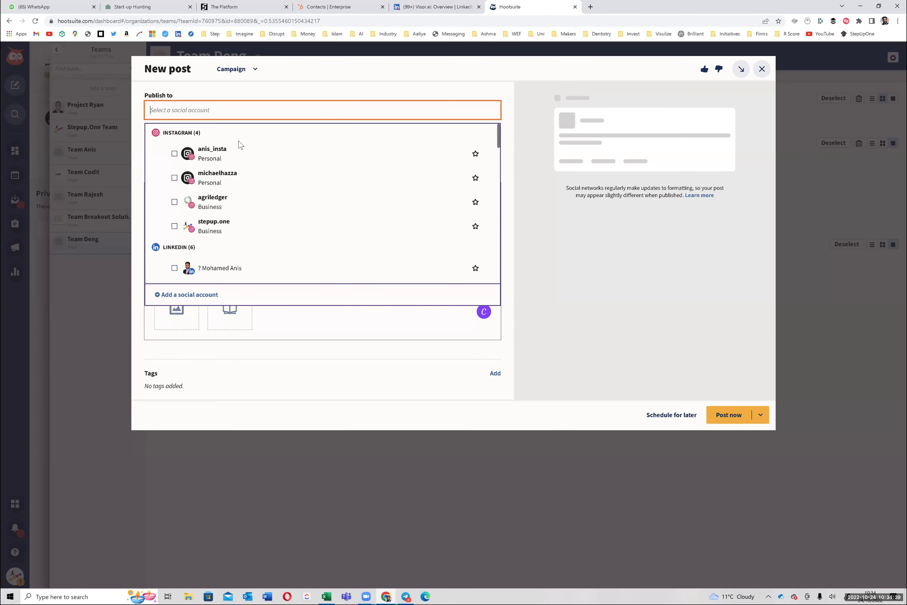
pyautogui.scroll(-1, 243, 227)
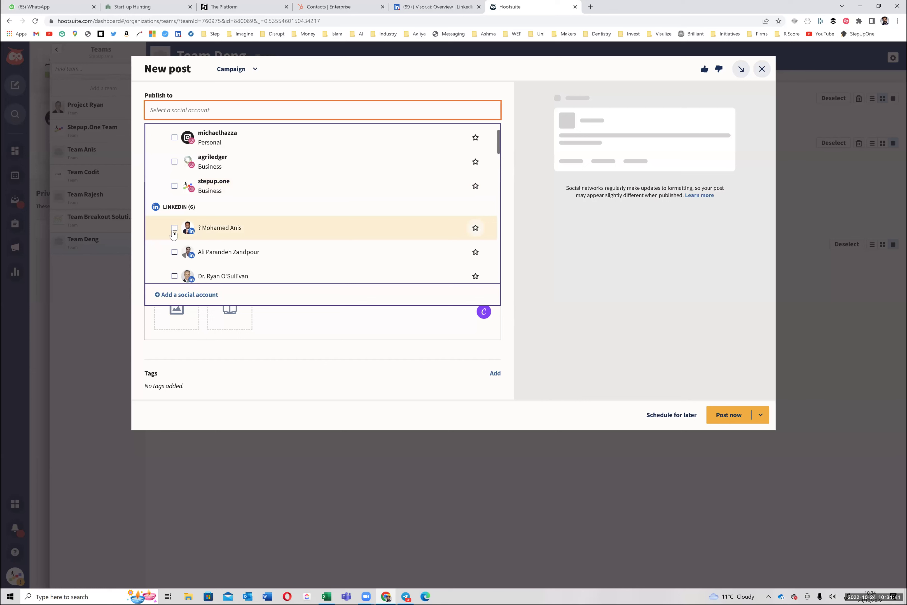
pyautogui.click(173, 230)
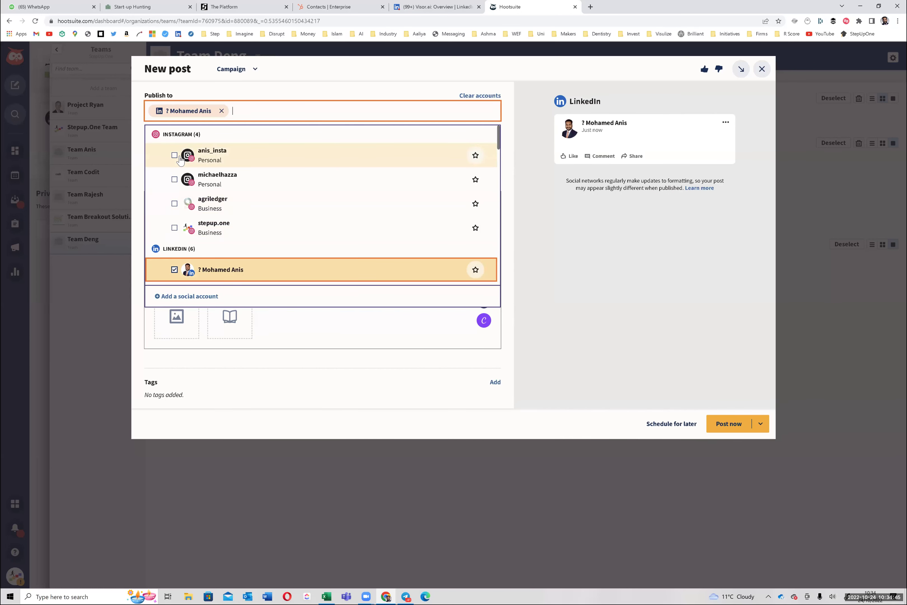
pyautogui.click(179, 158)
pyautogui.scroll(-6, 191, 186)
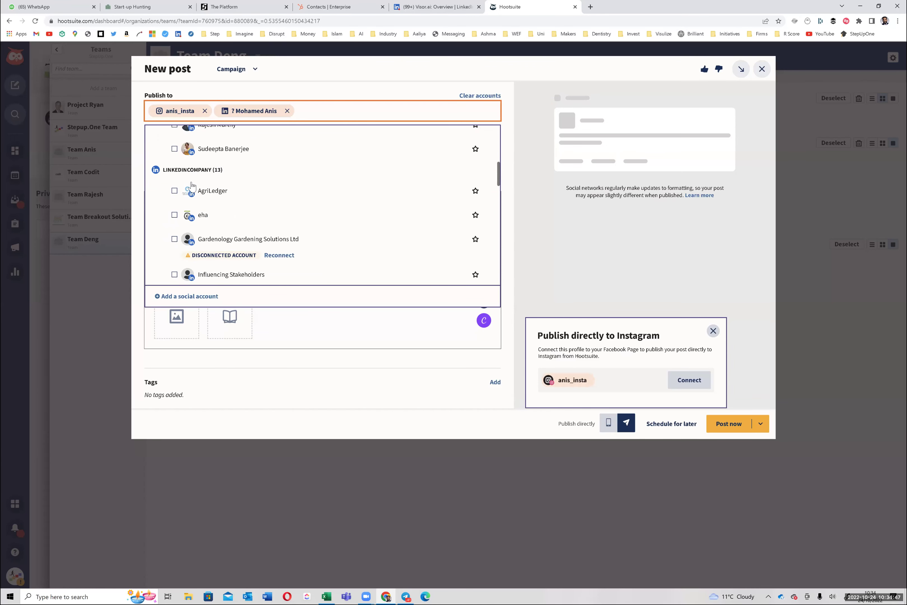
pyautogui.scroll(-1, 192, 185)
pyautogui.scroll(-4, 206, 242)
pyautogui.click(205, 231)
pyautogui.scroll(-4, 266, 194)
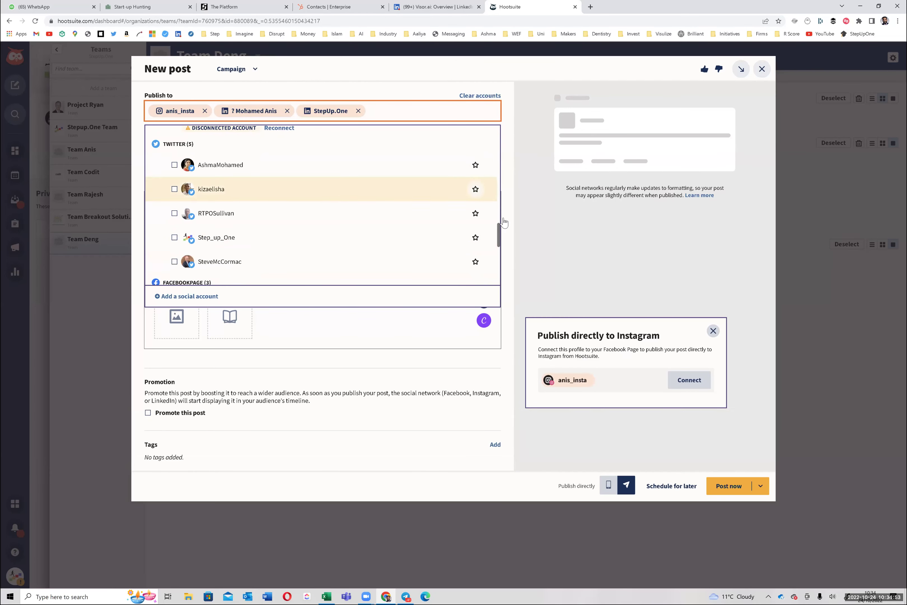
pyautogui.click(255, 198)
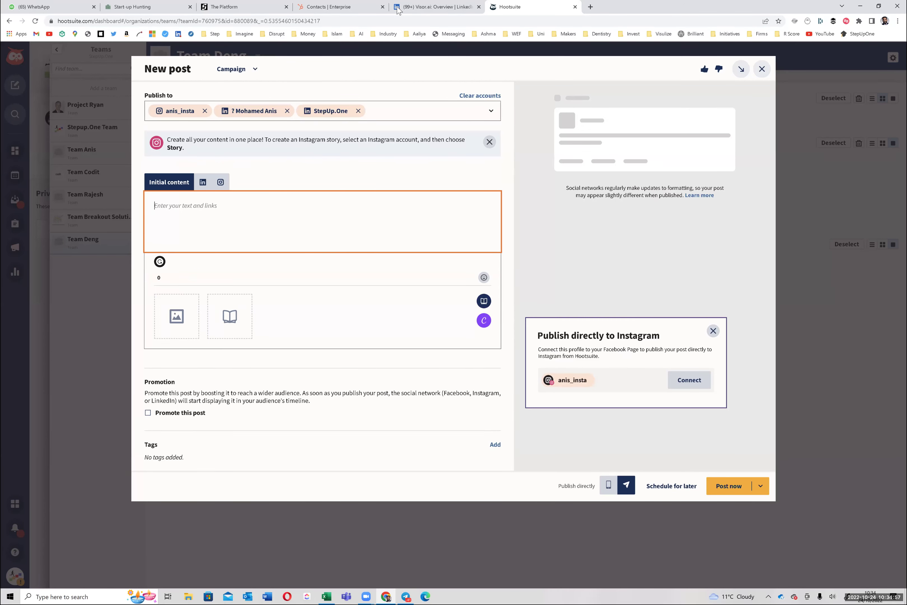
# Copy the Hybrid workplace paragraph from Visor.ai's LinkedIn page and paste it as the new post's initial content.
pyautogui.click(433, 7)
pyautogui.doubleClick(266, 341)
pyautogui.tripleClick(266, 341)
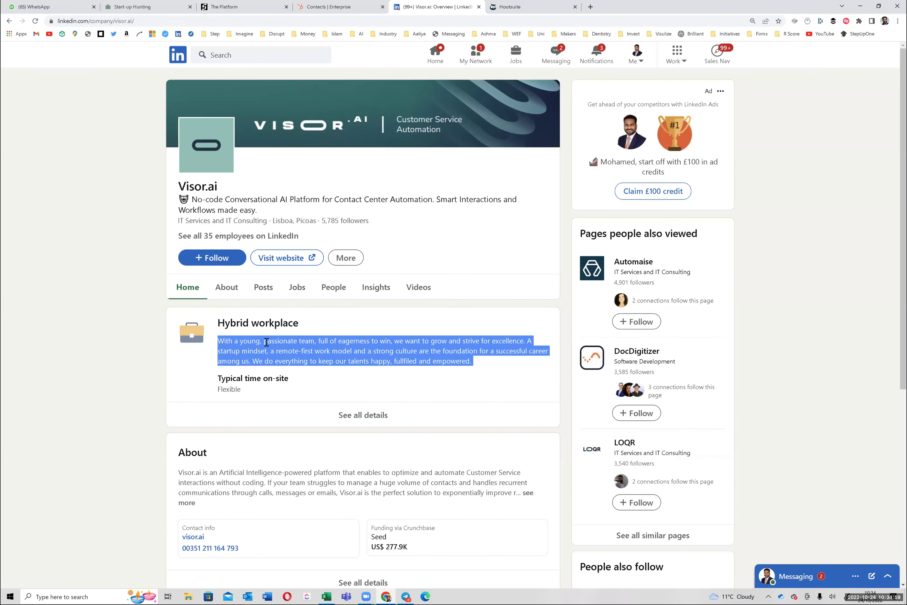
pyautogui.hotkey('ctrl', 'c')
pyautogui.click(492, 8)
pyautogui.hotkey('ctrl', 'v')
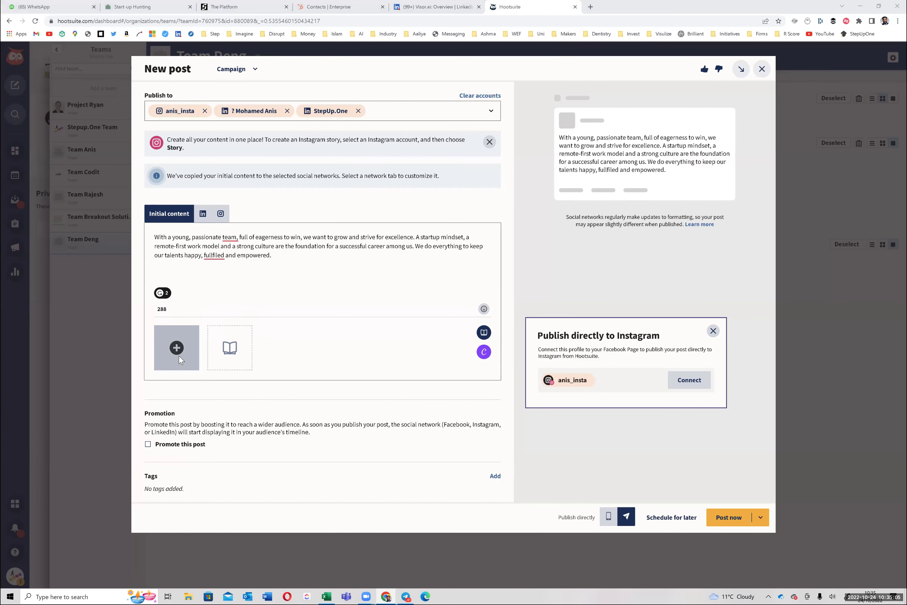
# Attach the Product market fit image from Downloads and preview the post's LinkedIn and Instagram versions, dismissing the Instagram connection prompt.
pyautogui.click(179, 355)
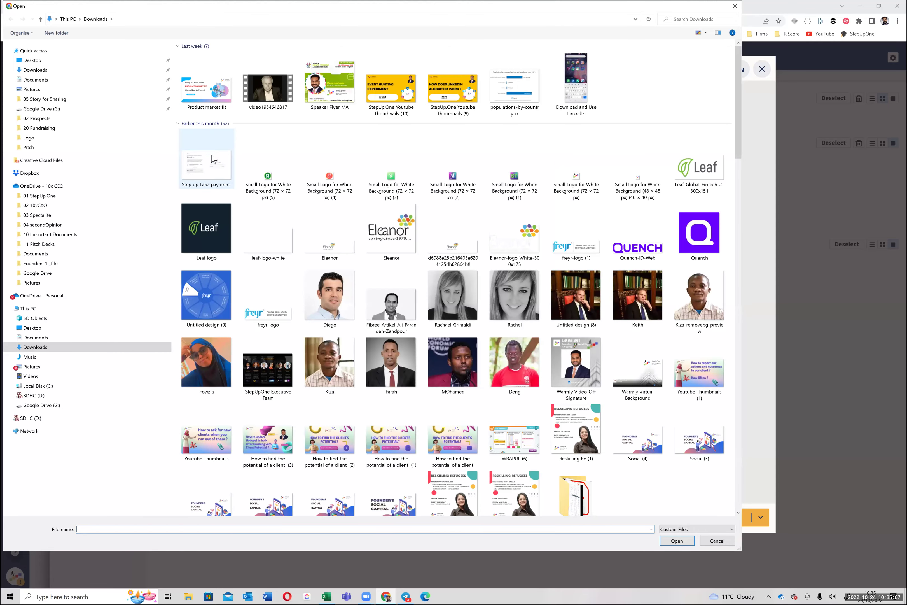
pyautogui.doubleClick(205, 93)
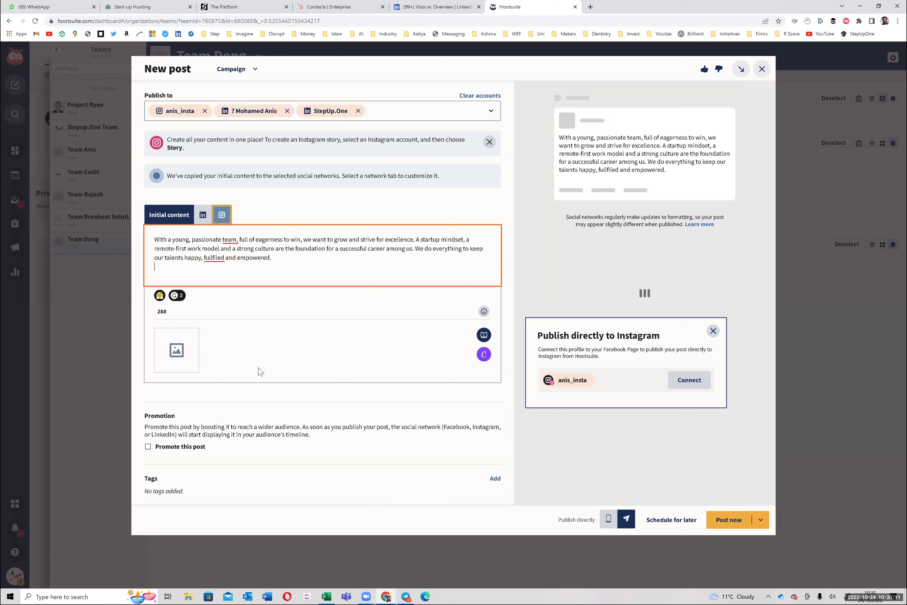
pyautogui.click(203, 216)
pyautogui.click(203, 215)
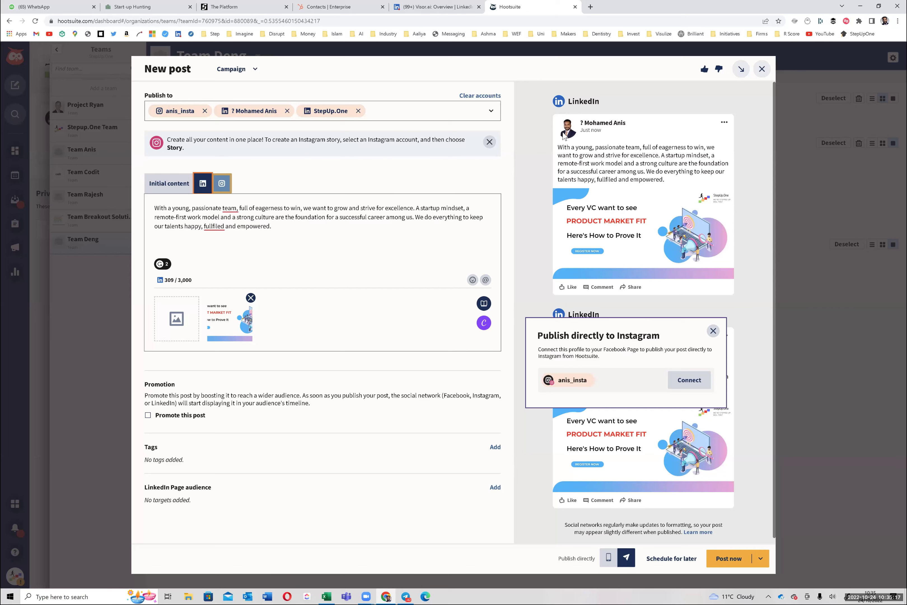
pyautogui.scroll(-1, 644, 261)
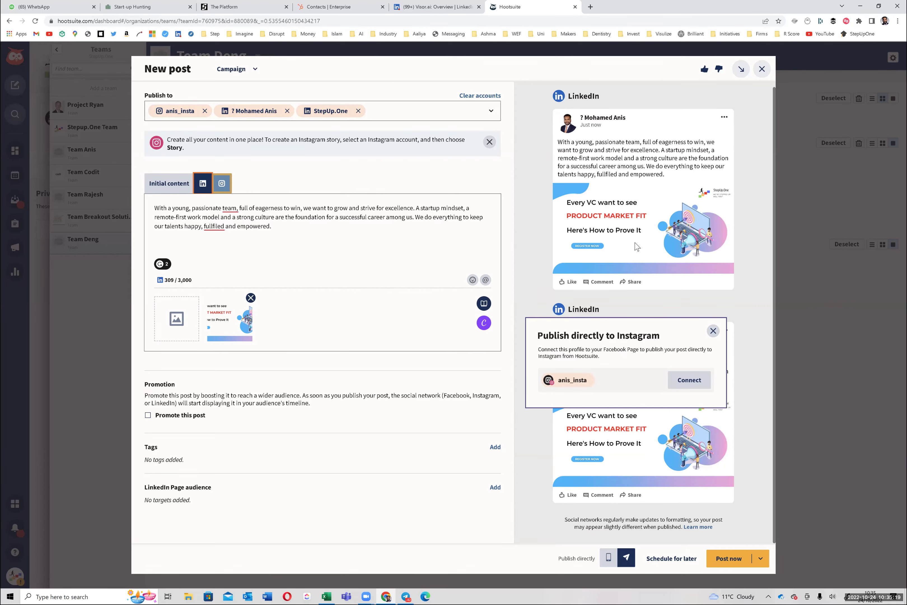
pyautogui.click(713, 331)
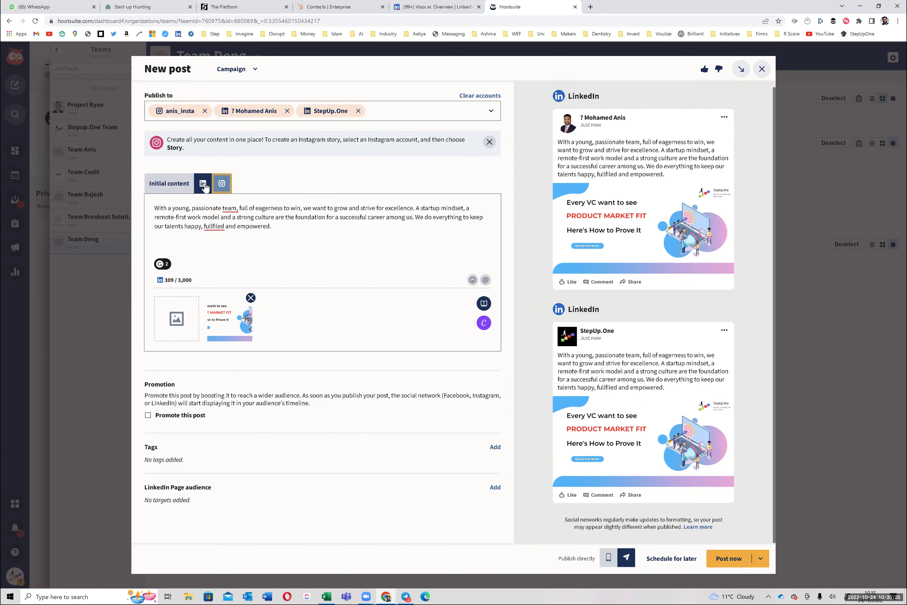
pyautogui.click(221, 184)
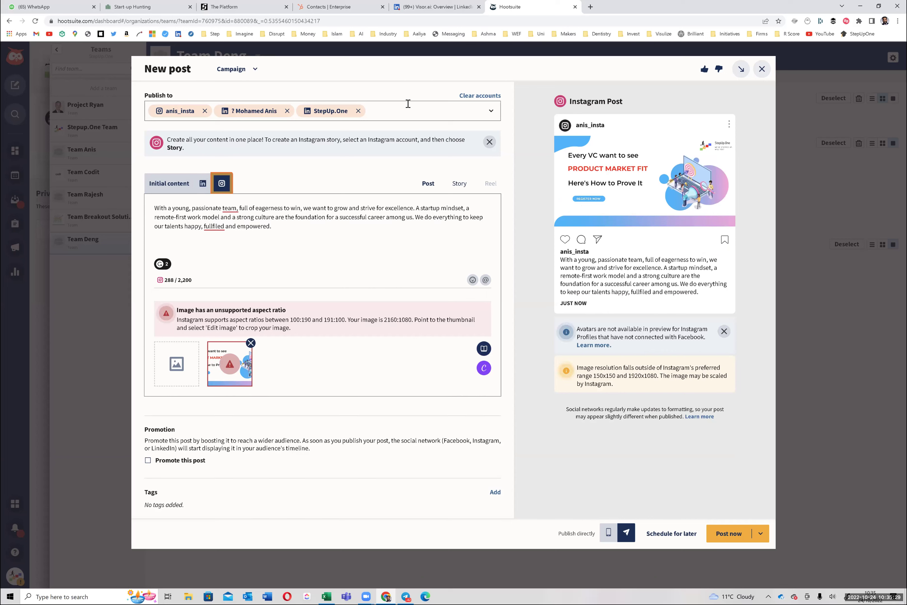
# Add the Step_up_One Twitter account and the Reskilling Refugees Facebook group to the post and view its Facebook and Twitter versions.
pyautogui.click(487, 112)
pyautogui.scroll(-4, 337, 217)
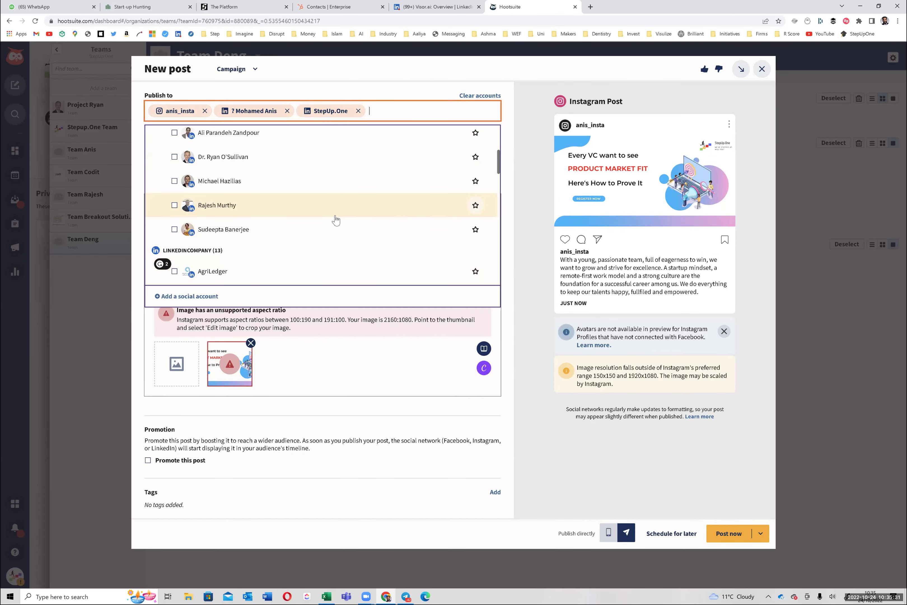
pyautogui.scroll(-10, 335, 218)
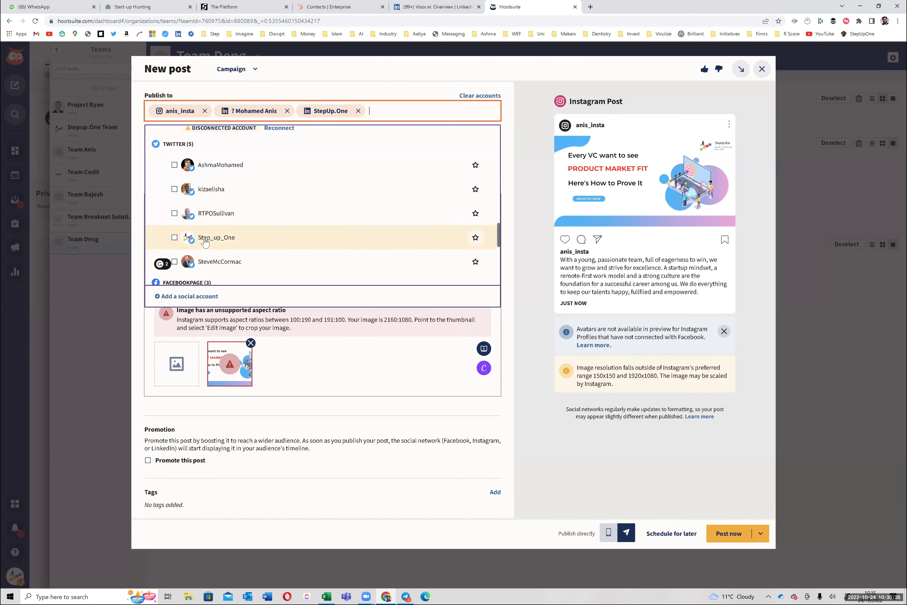
pyautogui.click(214, 236)
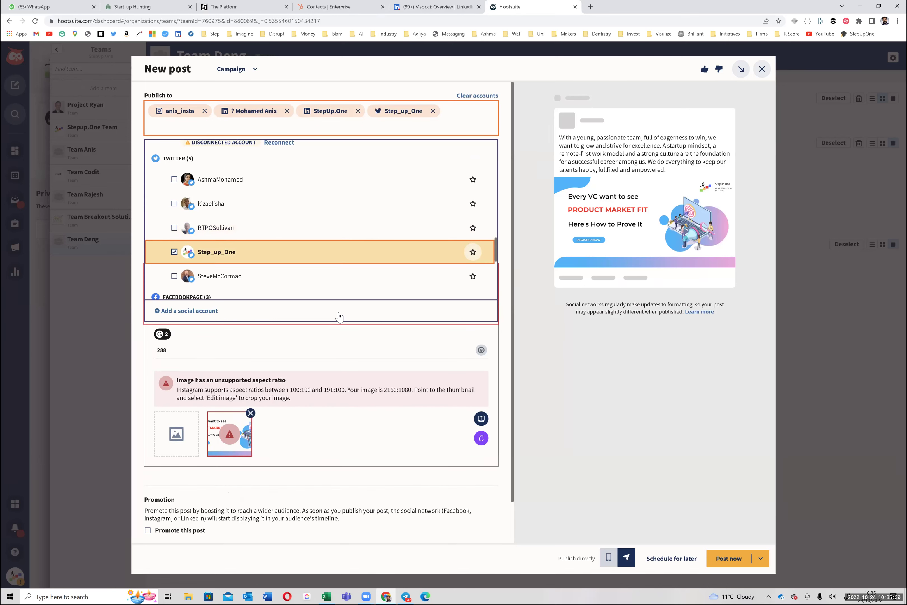
pyautogui.scroll(-4, 337, 279)
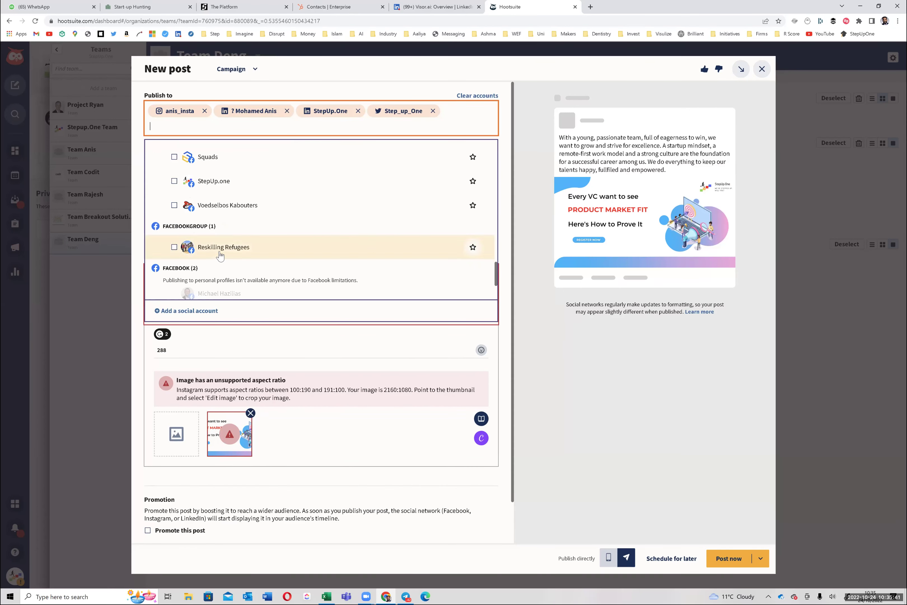
pyautogui.click(221, 254)
pyautogui.scroll(-2, 218, 263)
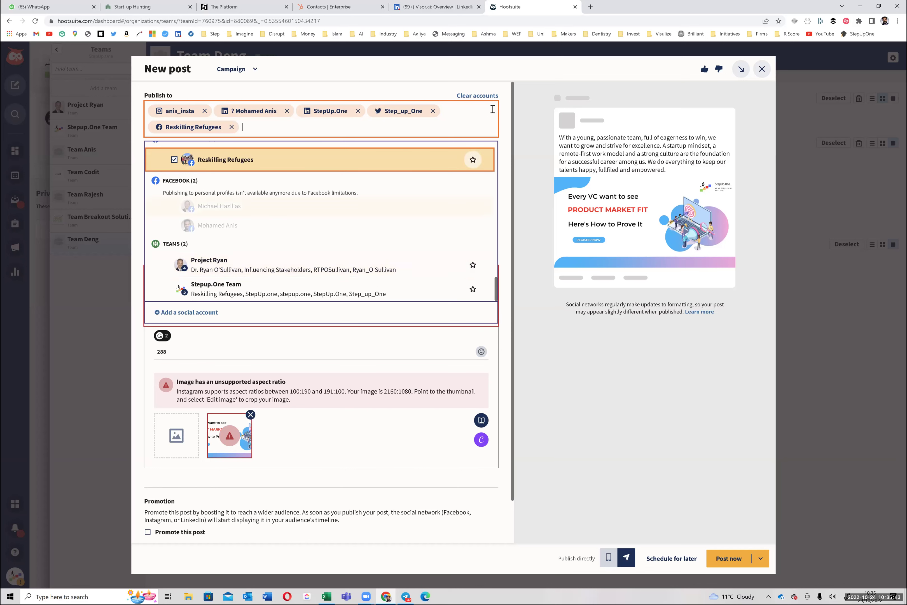
pyautogui.click(245, 124)
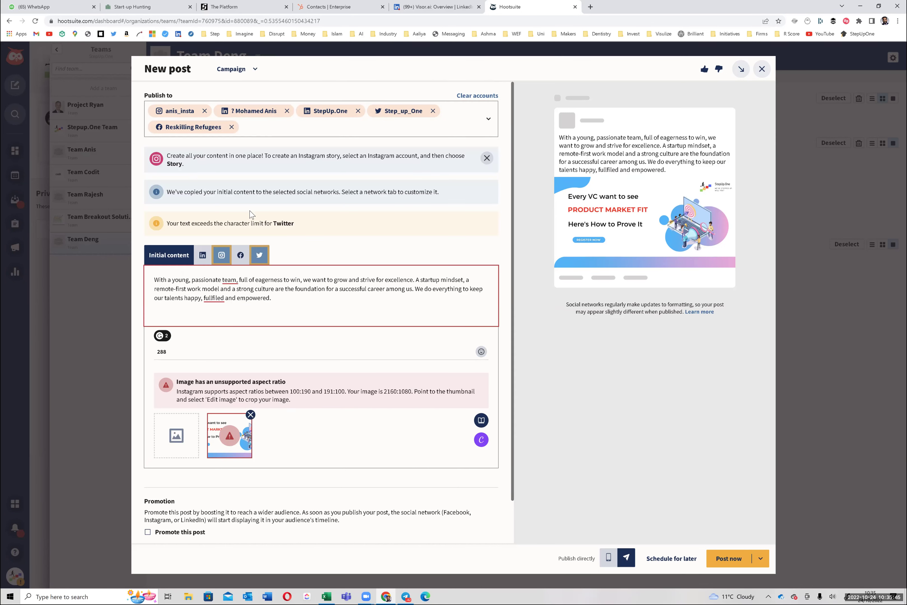
pyautogui.click(241, 255)
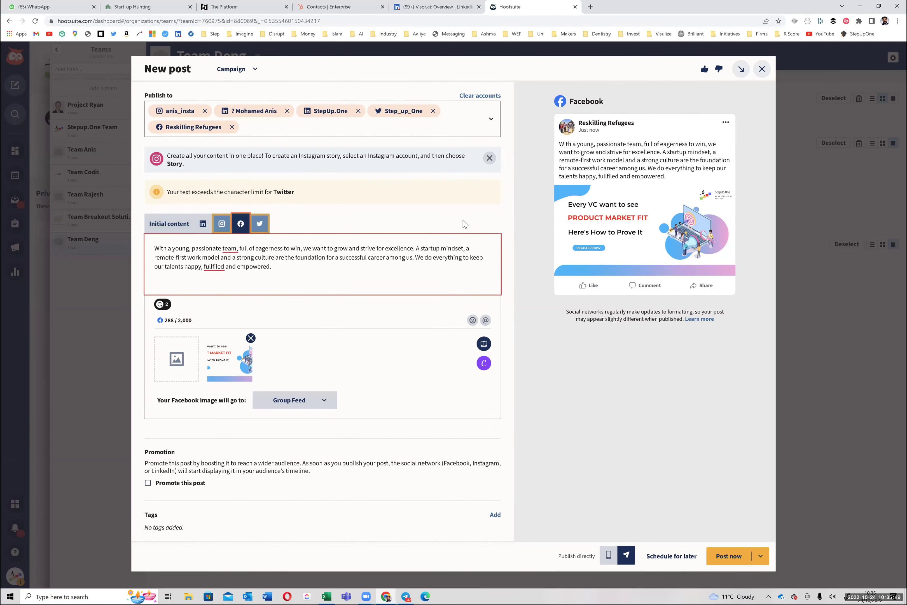
pyautogui.click(260, 223)
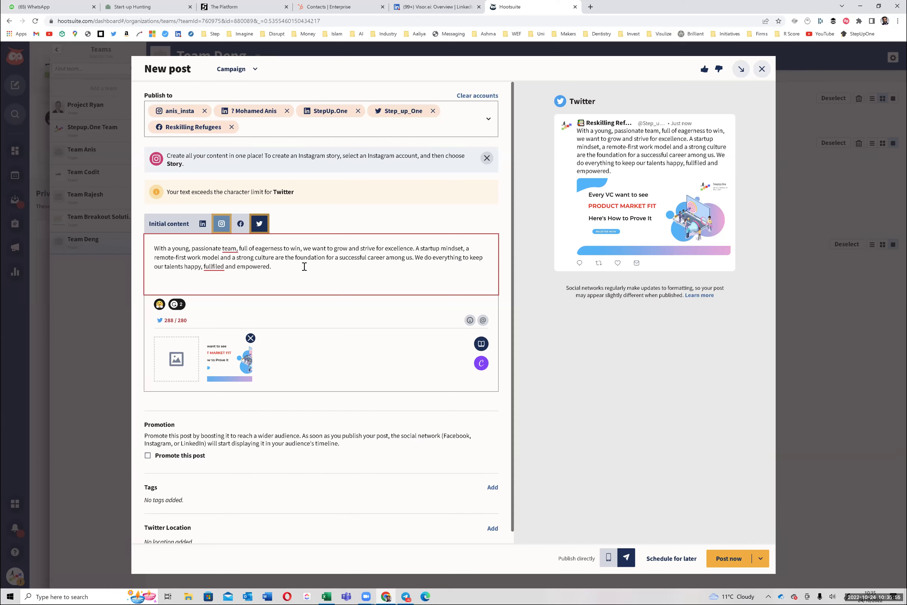
pyautogui.hotkey('ctrl', 'v')
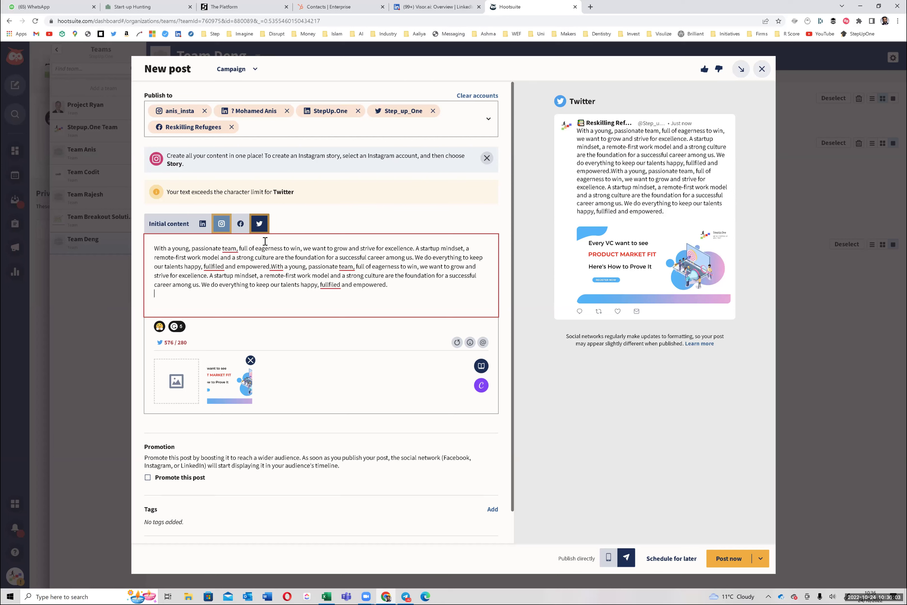
pyautogui.tripleClick(196, 194)
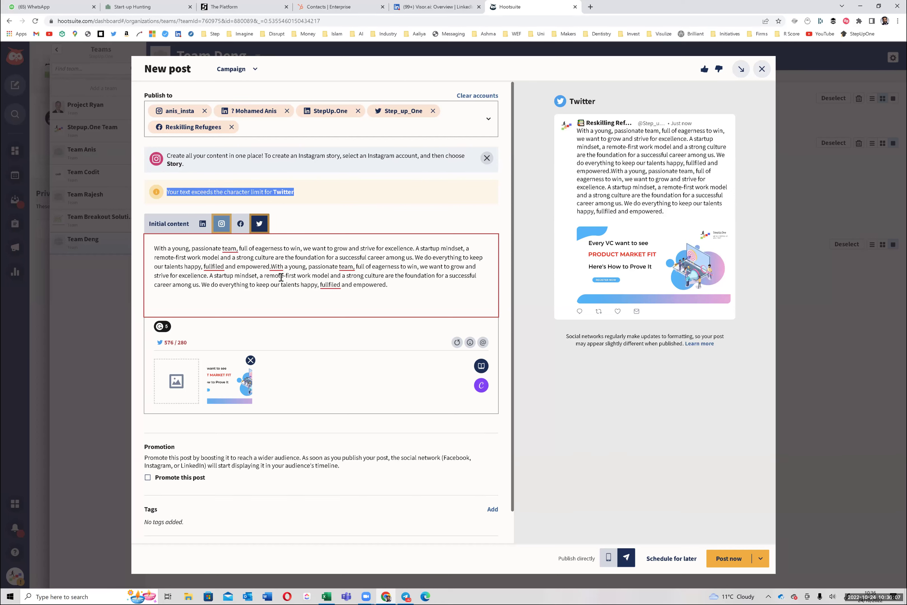
pyautogui.moveTo(273, 269); pyautogui.dragTo(444, 280)
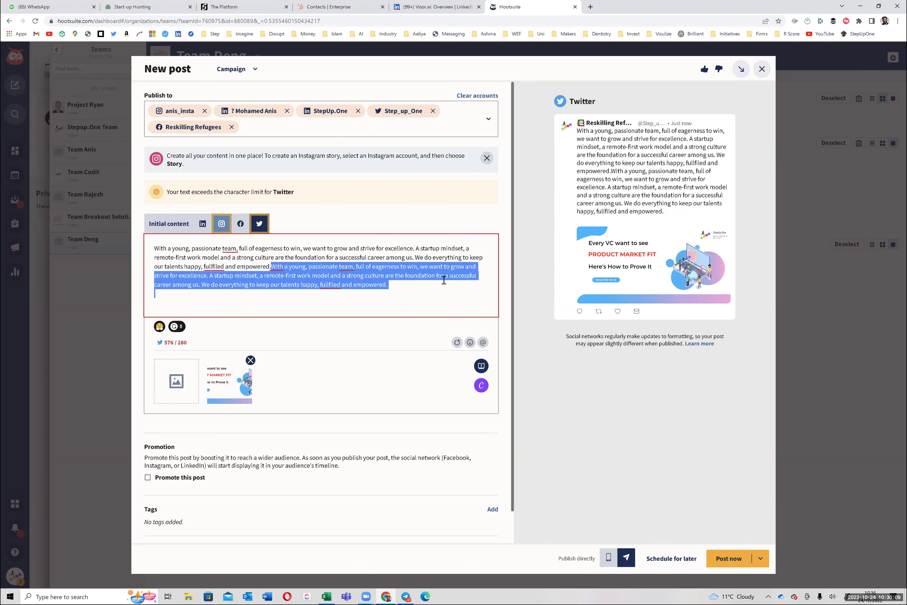
pyautogui.press('BackSpace')
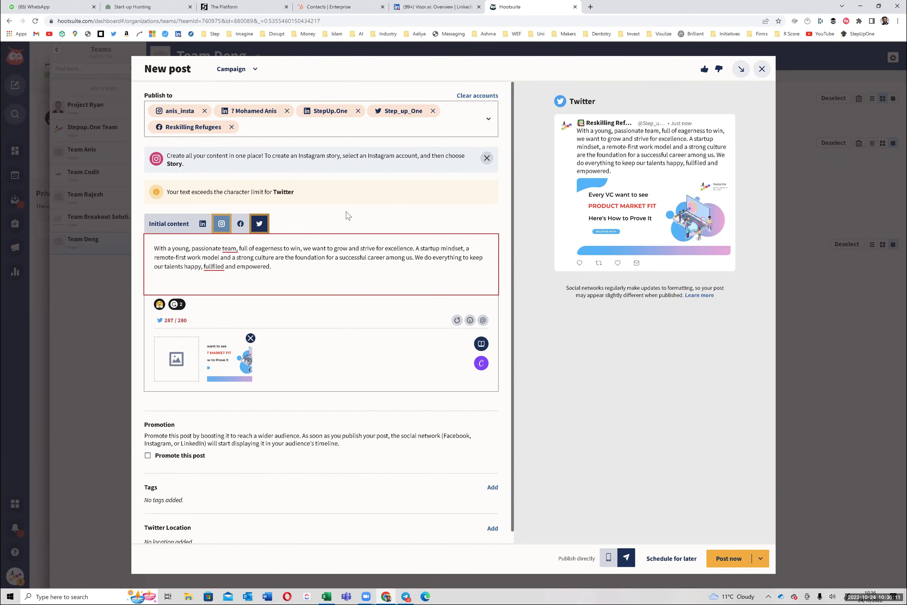
# Shorten the Twitter version of the post so that its text ends at "We do everything to keep".
pyautogui.click(241, 226)
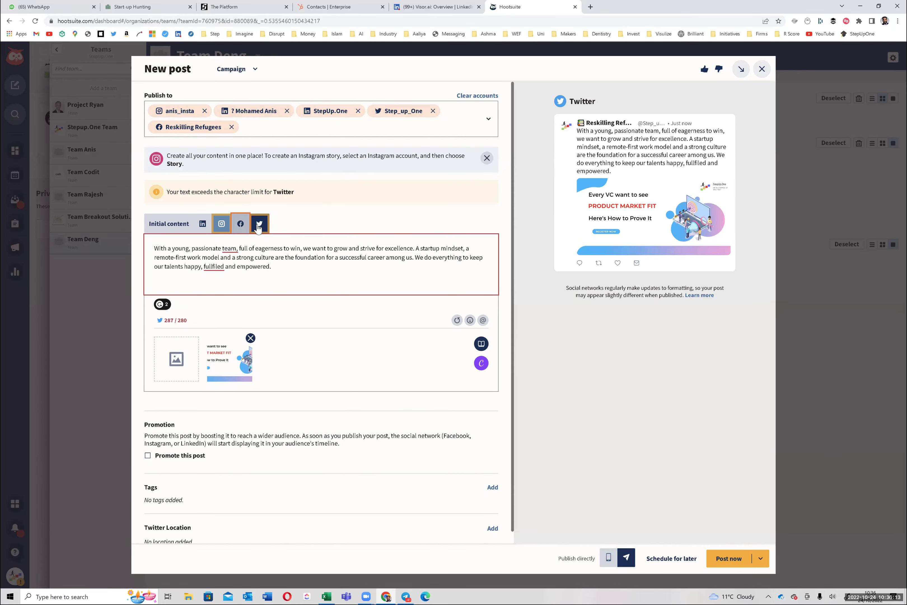
pyautogui.click(258, 224)
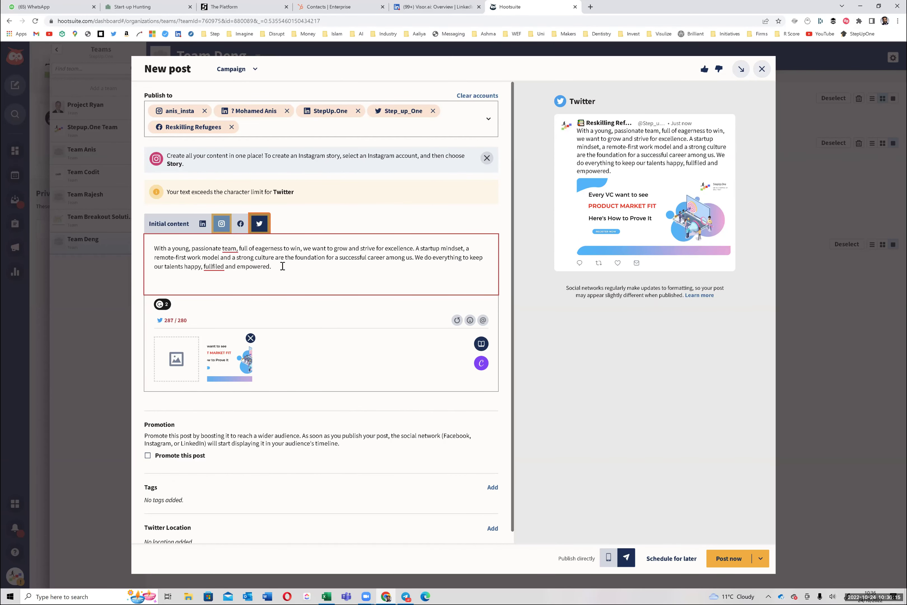
pyautogui.moveTo(282, 266); pyautogui.dragTo(55, 272)
pyautogui.press('BackSpace')
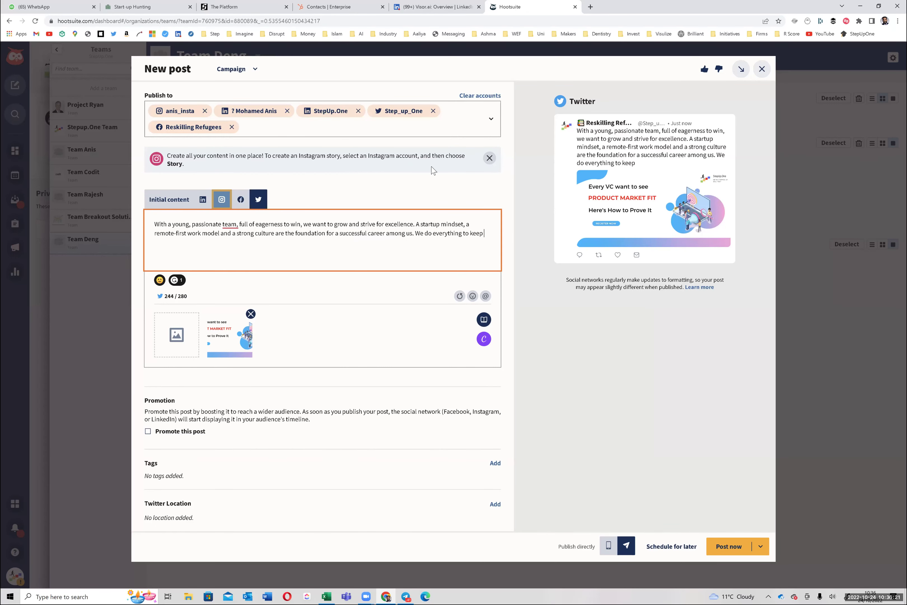
# Dismiss the Instagram story notice and exit the post composer without publishing.
pyautogui.click(489, 157)
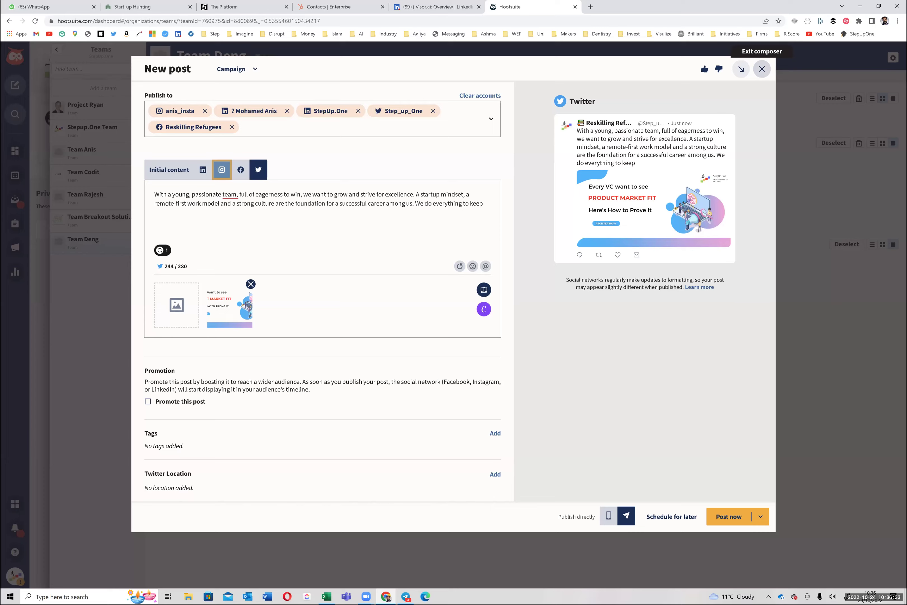
pyautogui.click(762, 69)
pyautogui.click(494, 351)
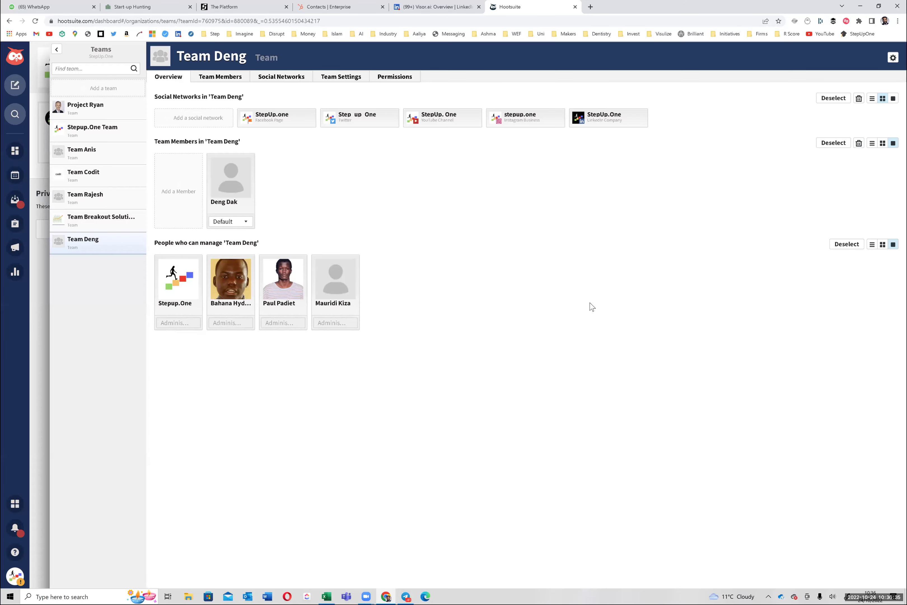
# Open the analytics list of all reports and duplicate the most recently modified monthly report.
pyautogui.moveTo(305, 327)
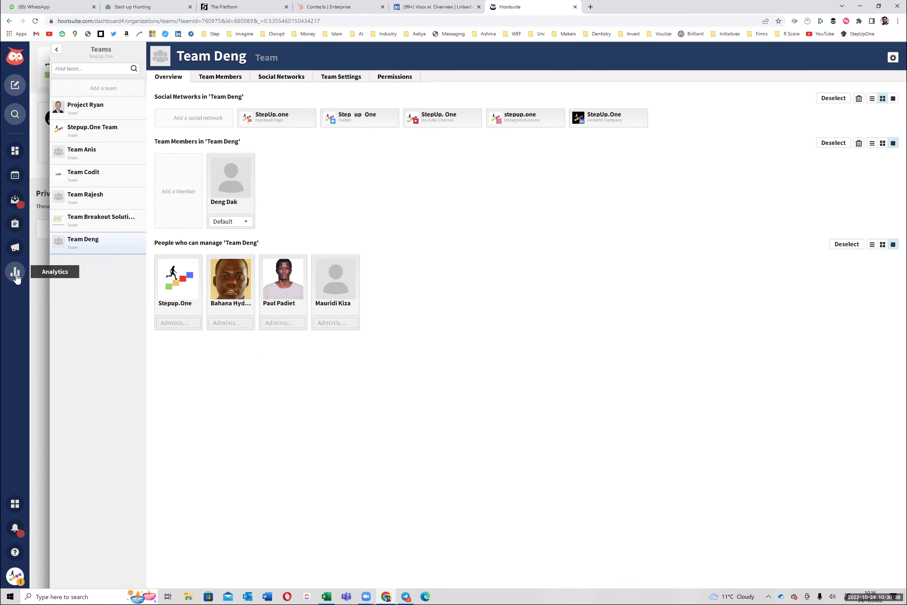
pyautogui.click(16, 273)
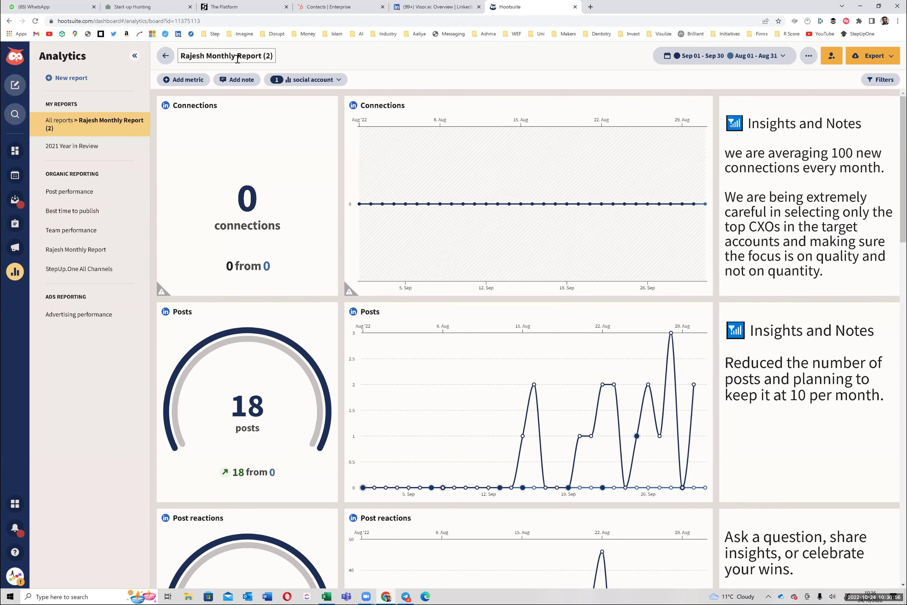
pyautogui.click(165, 56)
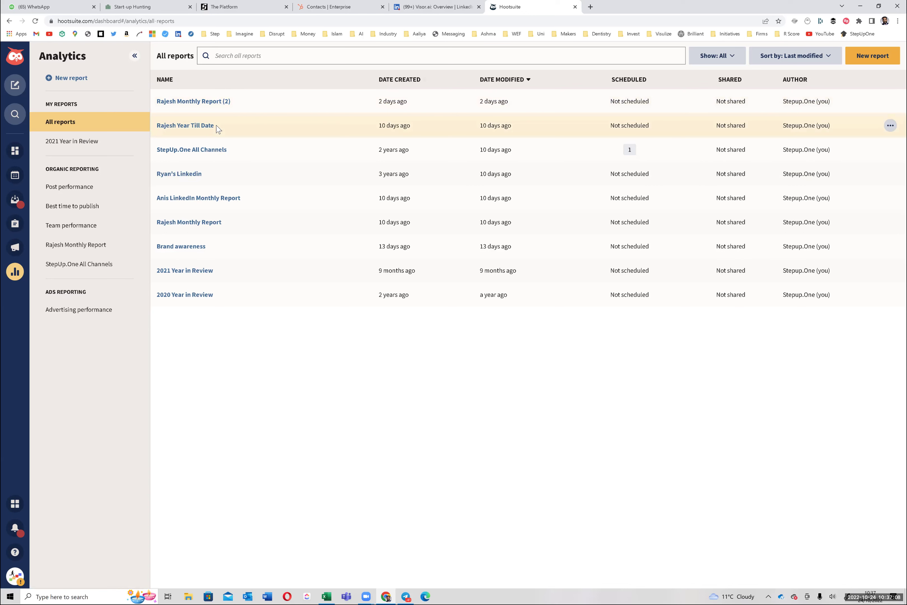
pyautogui.click(890, 101)
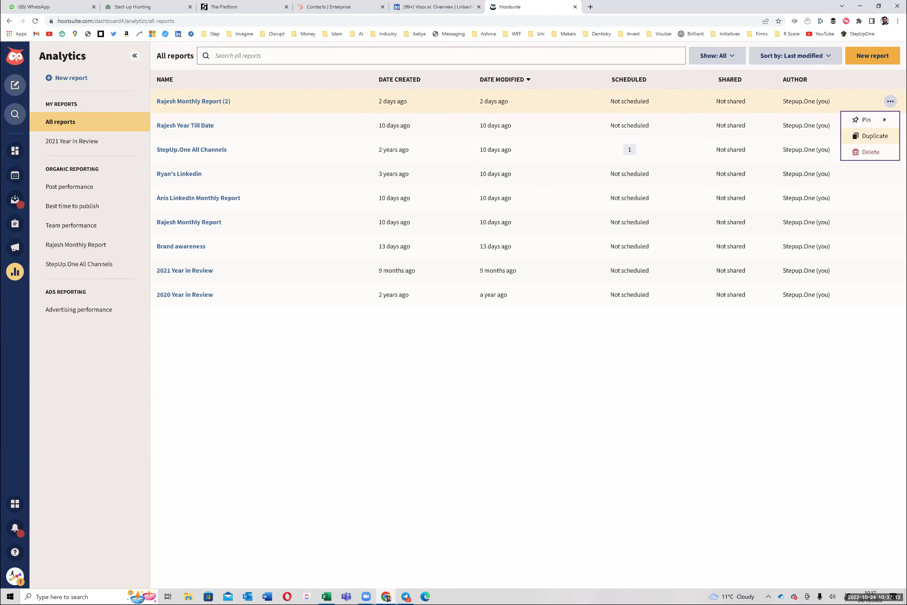
pyautogui.click(874, 136)
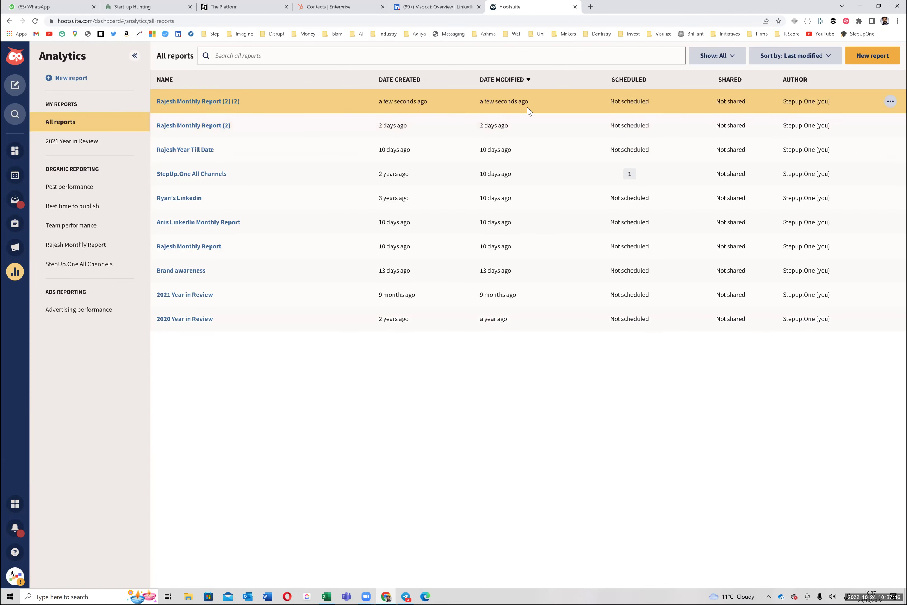
# Open the duplicated report and rename it with the team member's first name followed by "Monthly Report - LinkedIn".
pyautogui.click(890, 102)
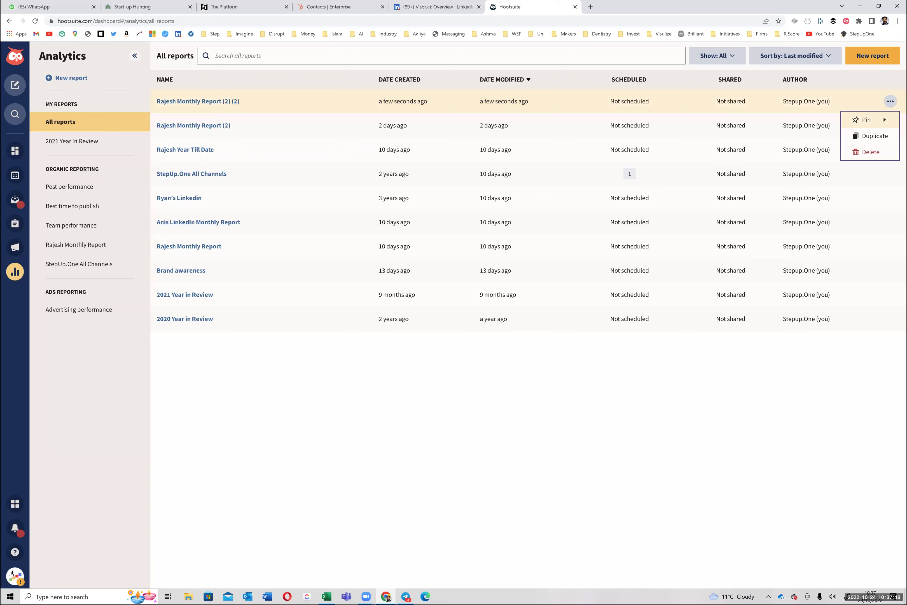
pyautogui.click(167, 101)
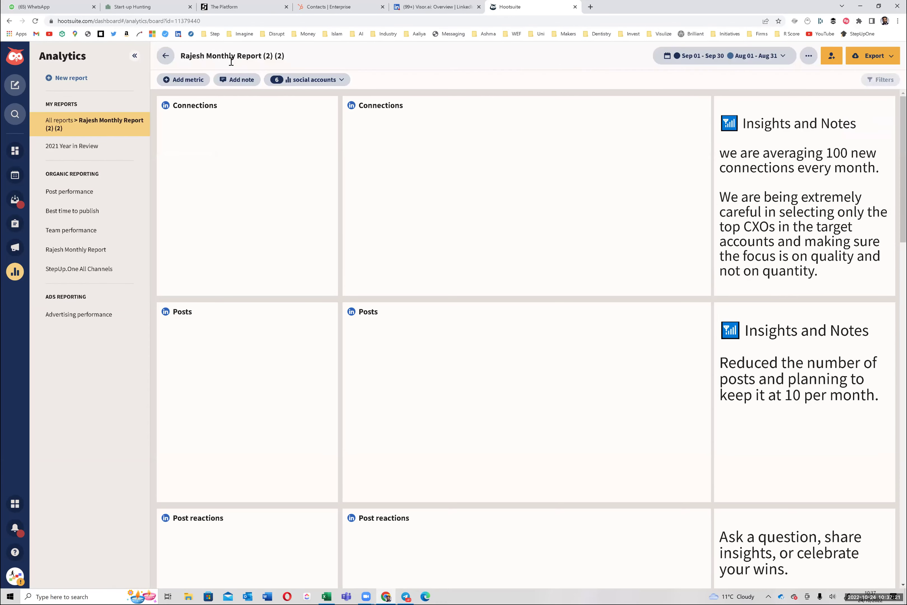
pyautogui.click(219, 56)
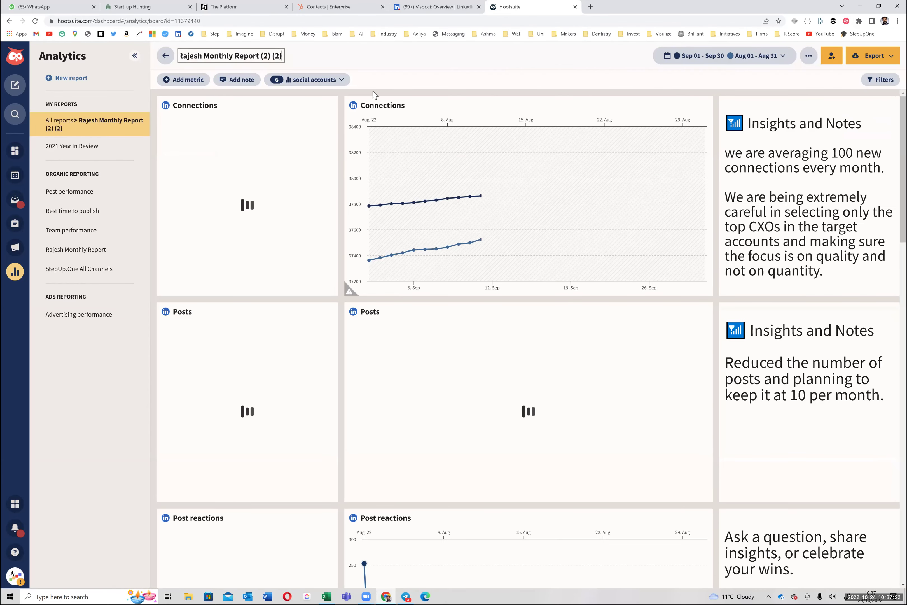
pyautogui.press('Home')
pyautogui.write('Deng')
pyautogui.press('Delete')
pyautogui.press('Delete')
pyautogui.press('Delete')
pyautogui.press('Delete')
pyautogui.press('Delete')
pyautogui.press('Delete')
pyautogui.press('Delete')
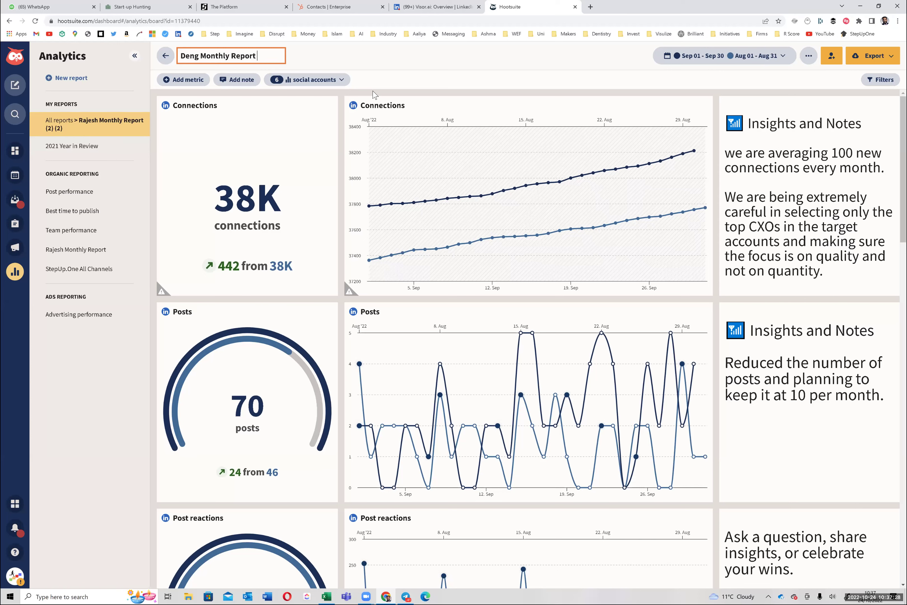
pyautogui.write('LinkedIn')
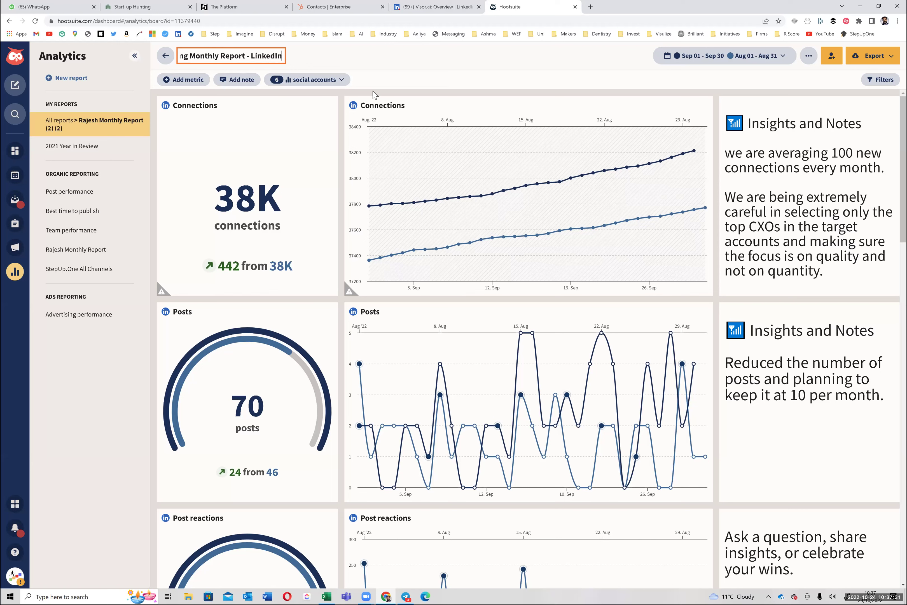
pyautogui.press('Return')
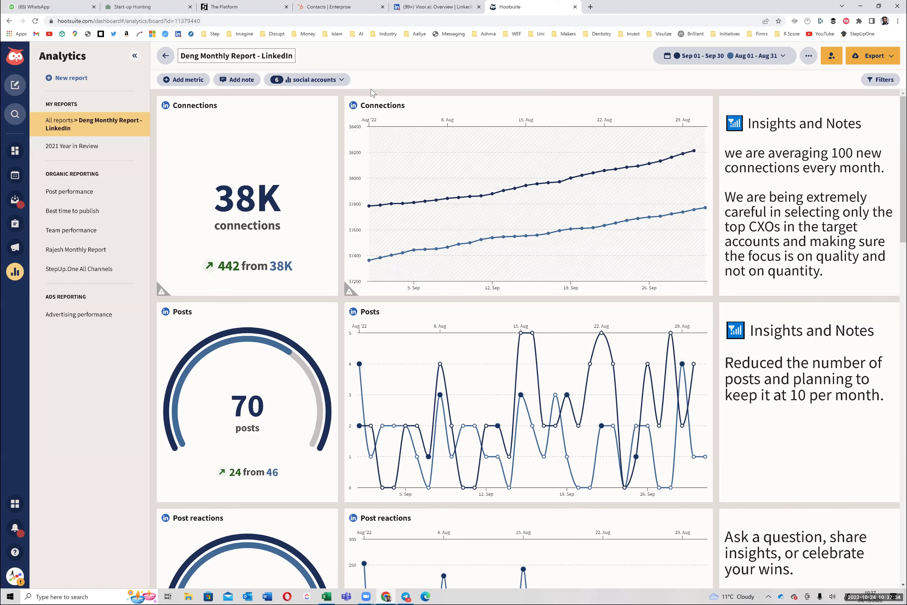
# Limit the report to the first listed social account only and look through its metrics down to the posts table.
pyautogui.click(342, 80)
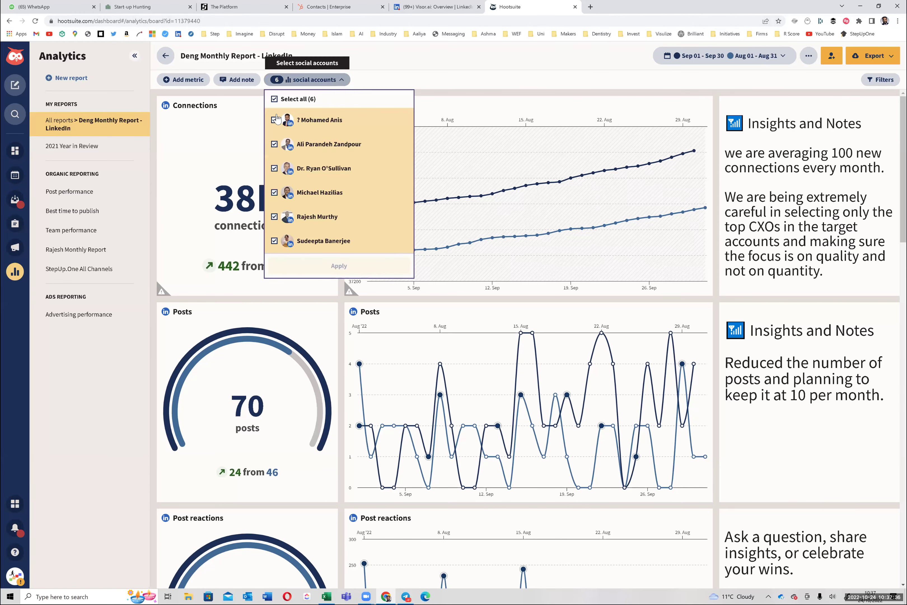
pyautogui.click(275, 99)
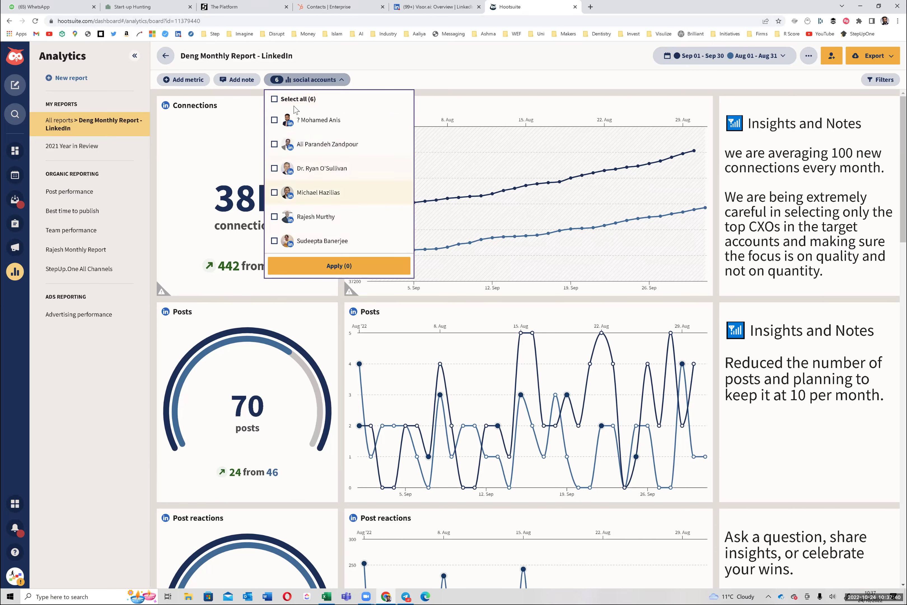
pyautogui.click(274, 121)
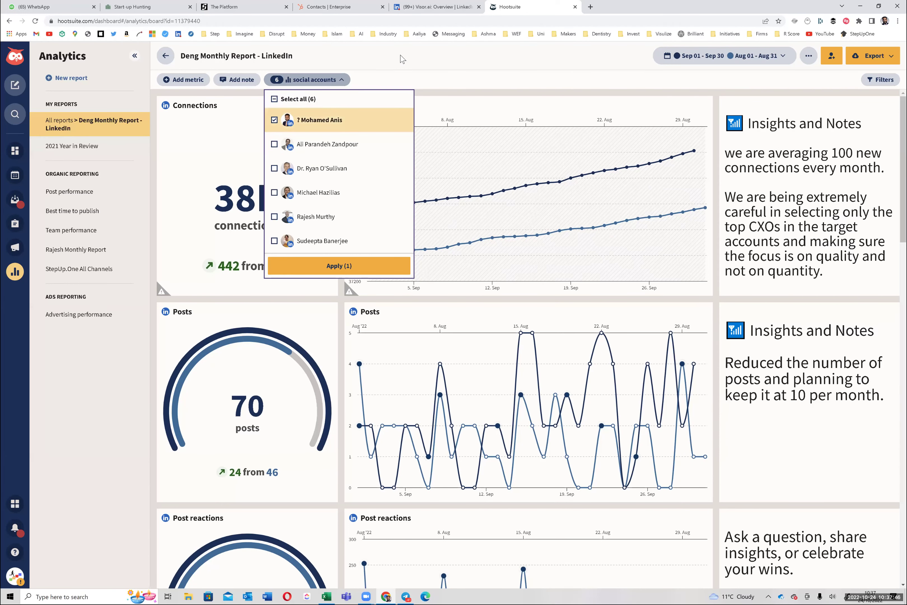
pyautogui.click(367, 269)
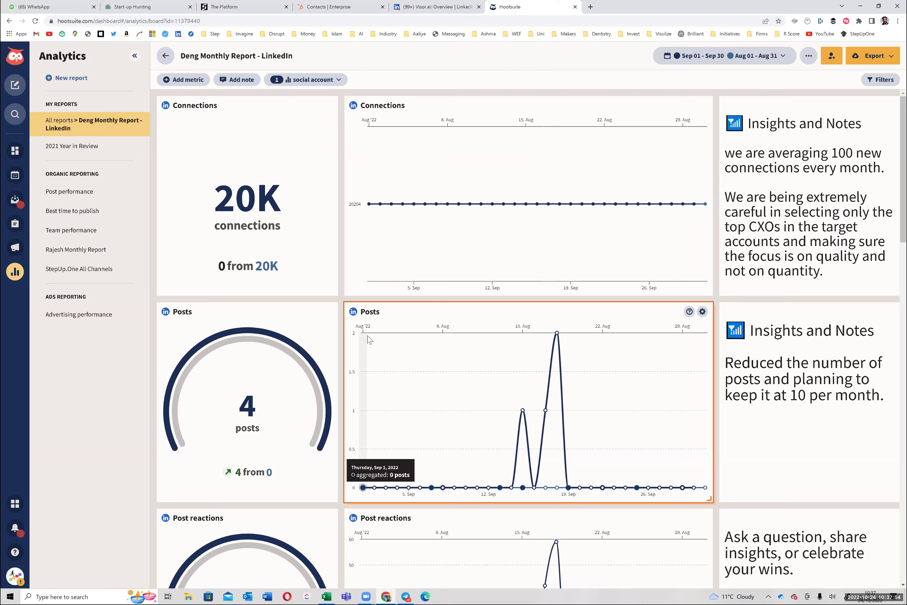
pyautogui.scroll(-8, 367, 335)
pyautogui.scroll(-7, 369, 346)
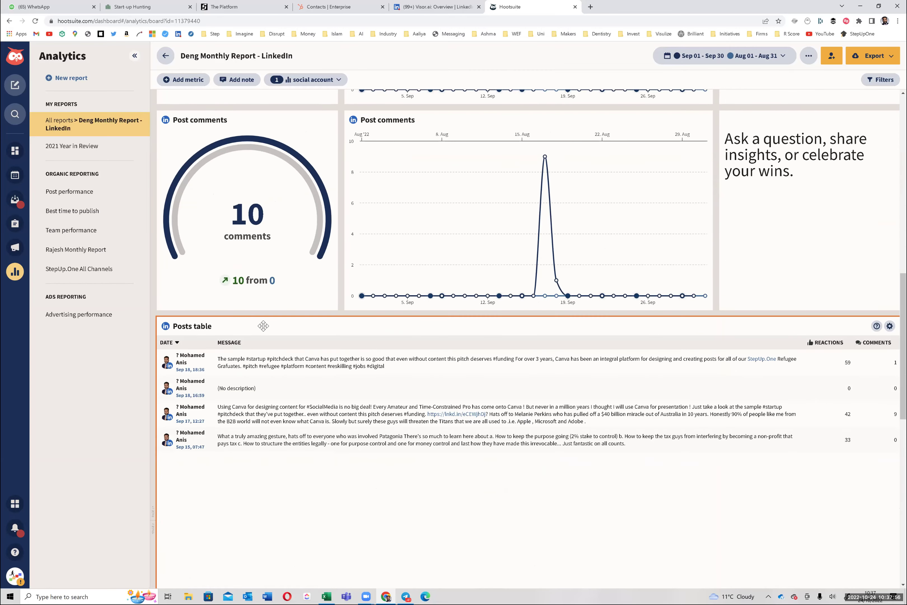
pyautogui.scroll(-3, 373, 387)
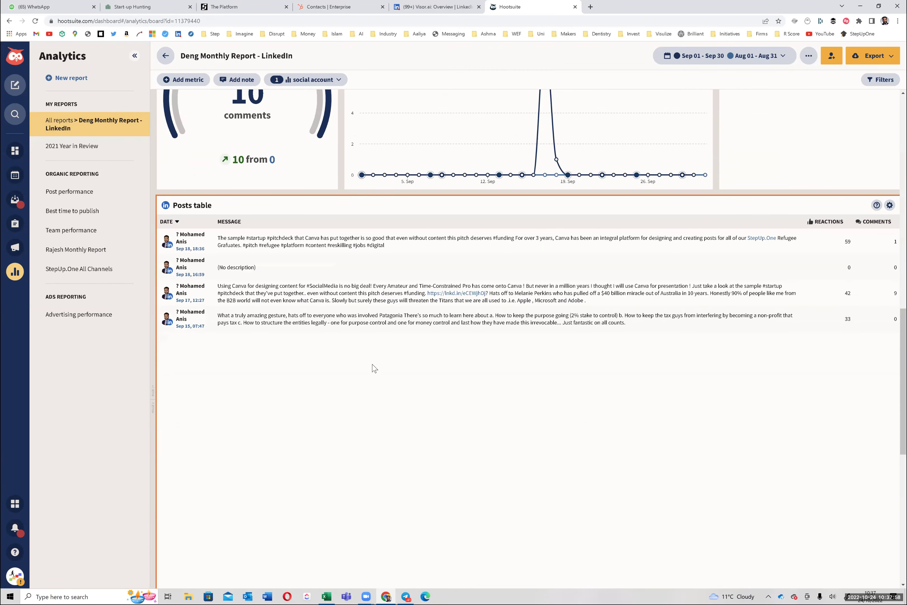
pyautogui.scroll(6, 371, 367)
pyautogui.scroll(12, 363, 297)
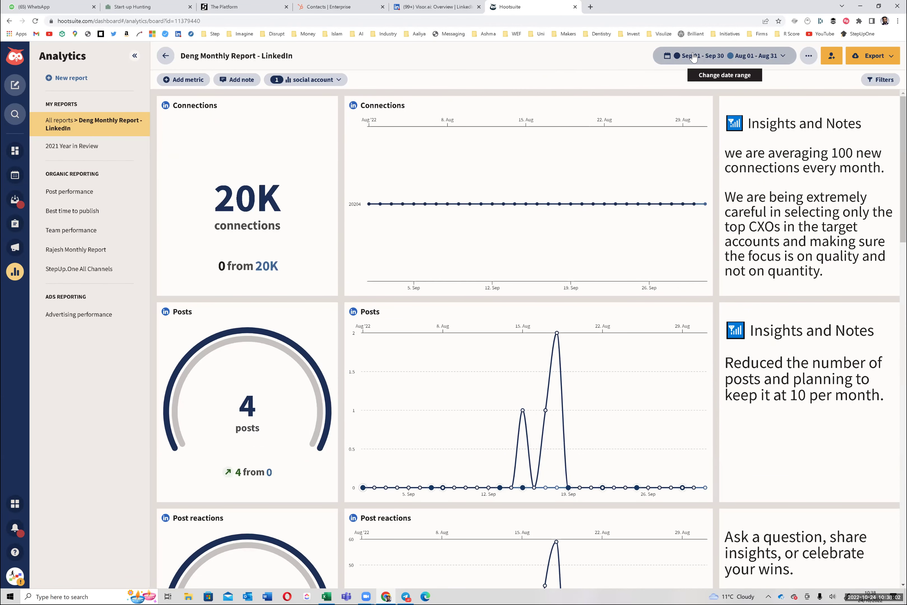
# Set the report's date range to Oct 01 - Oct 24 and its comparison period to 1 month before, Sep 01 - Sep 30.
pyautogui.click(745, 58)
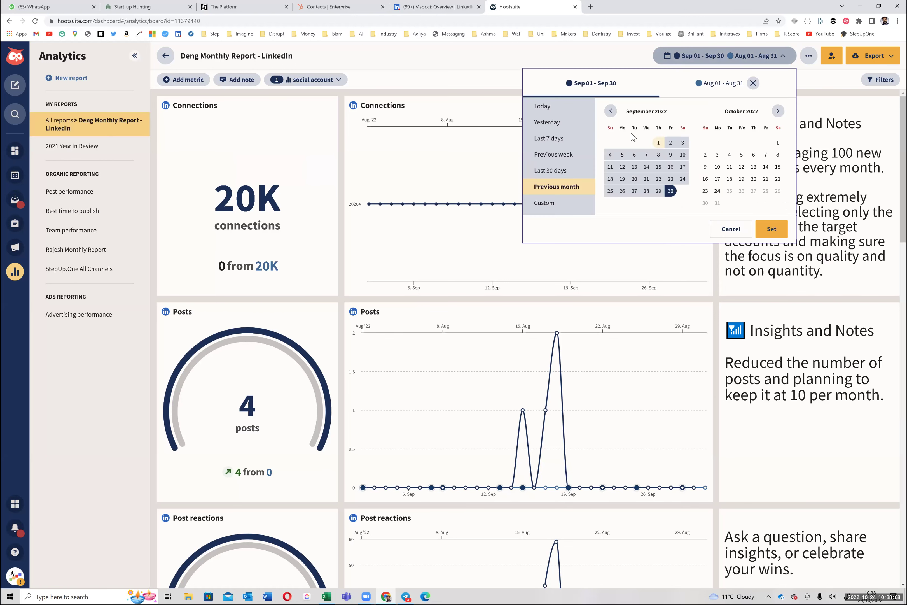
pyautogui.click(720, 84)
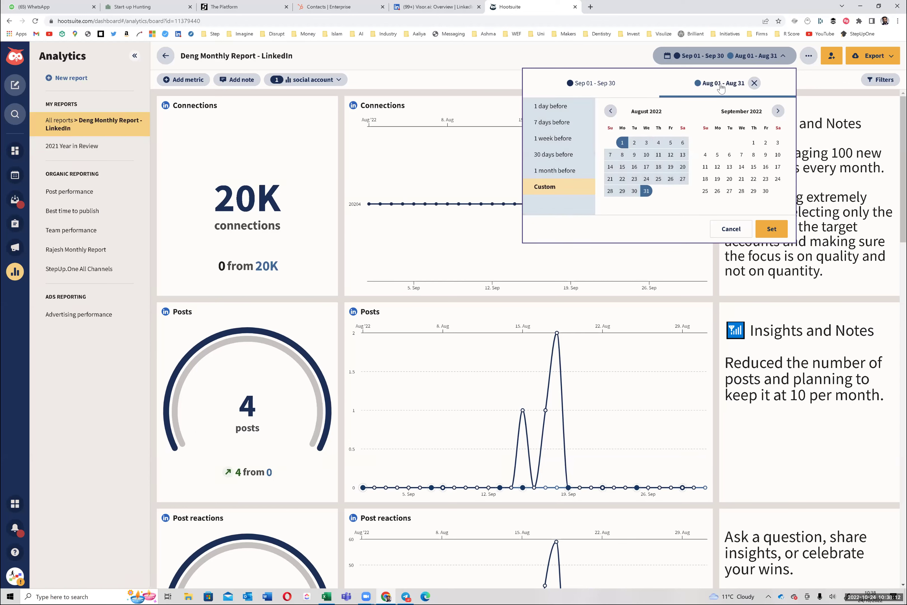
pyautogui.click(574, 88)
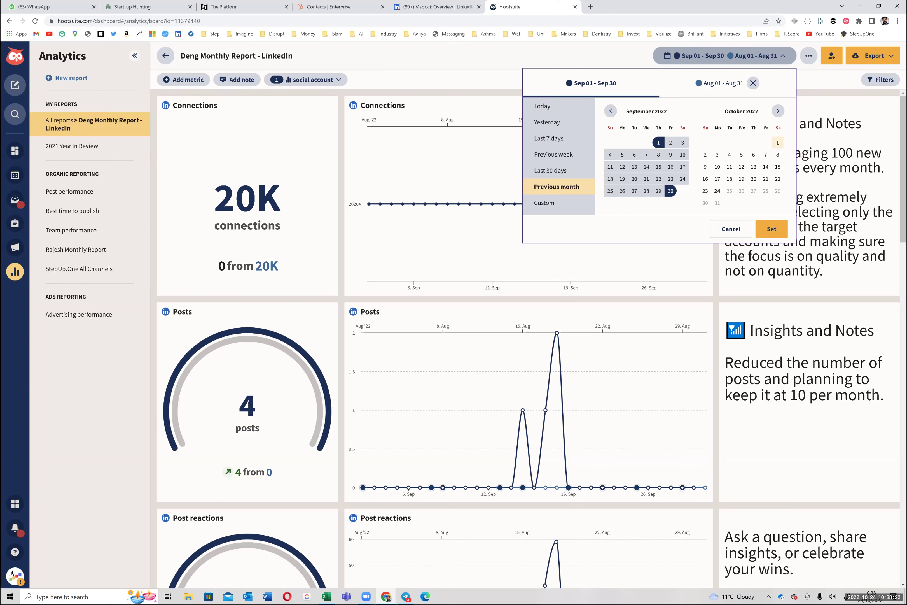
pyautogui.click(778, 142)
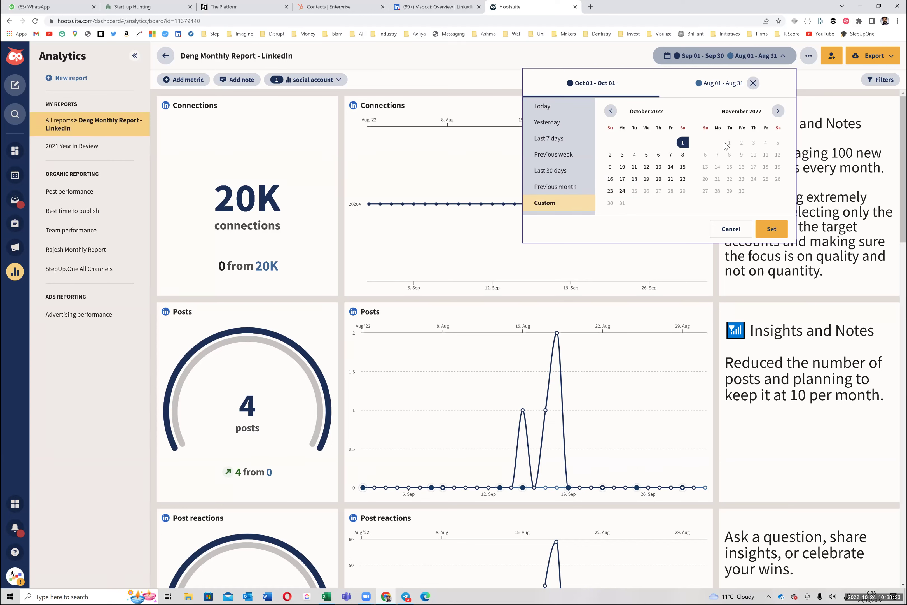
pyautogui.click(623, 191)
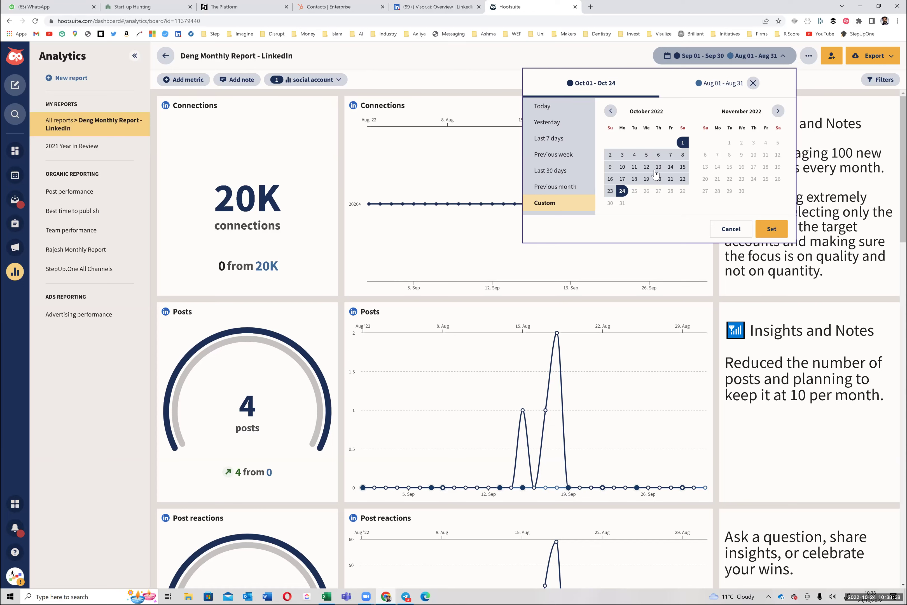
pyautogui.click(712, 88)
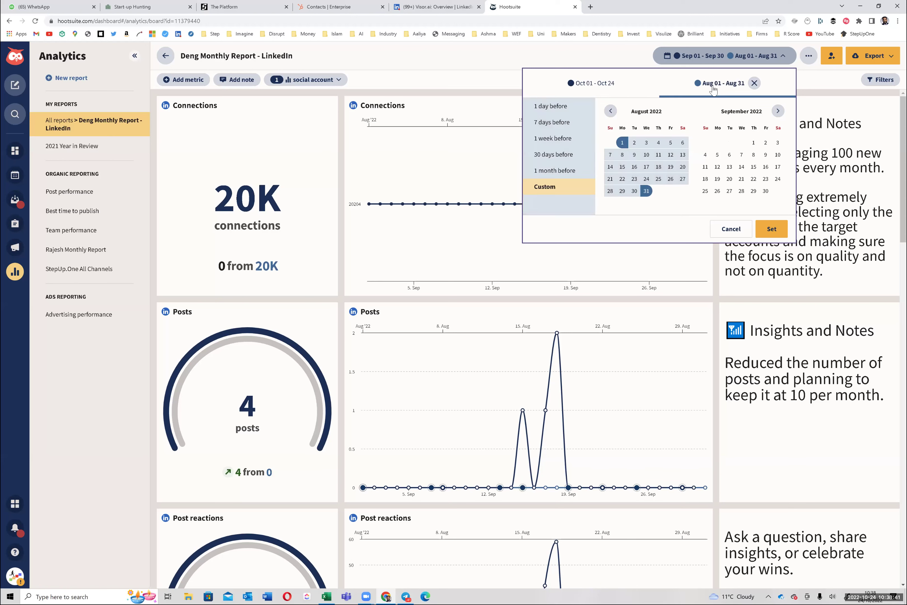
pyautogui.click(574, 172)
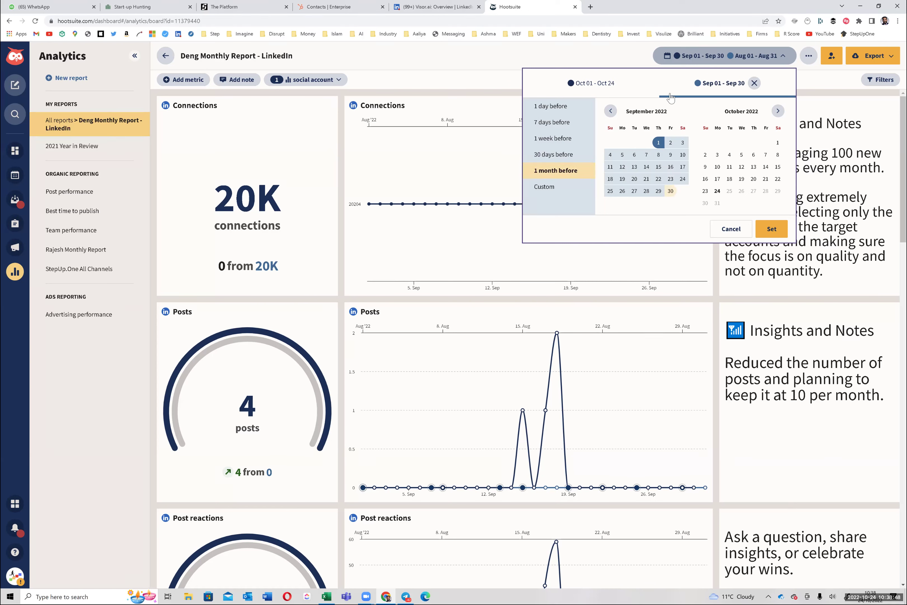
pyautogui.click(591, 85)
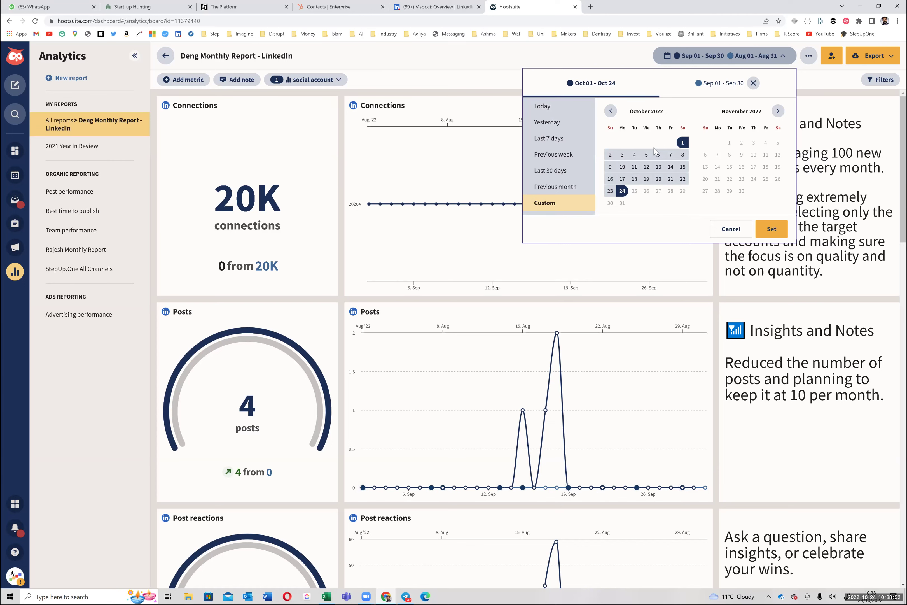
pyautogui.click(722, 85)
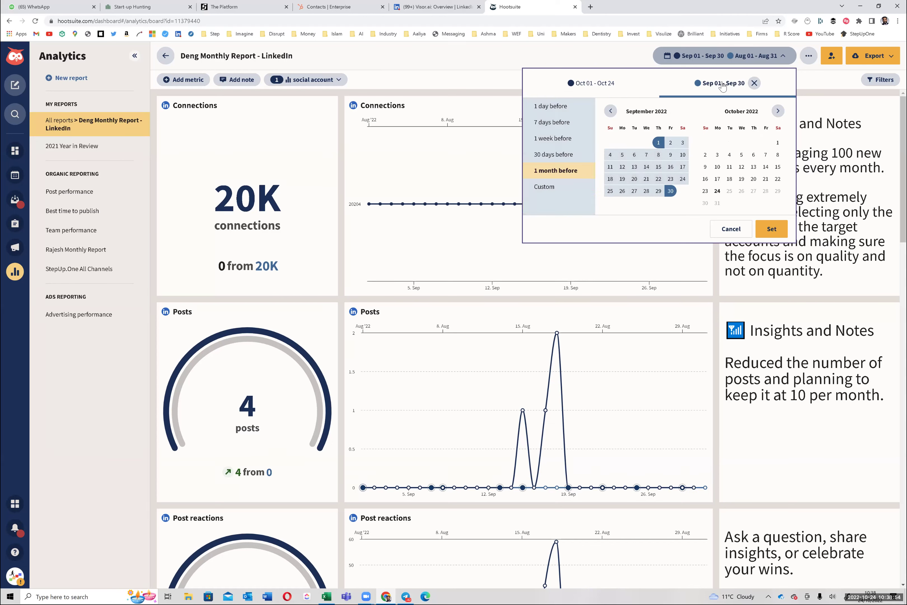
pyautogui.click(589, 87)
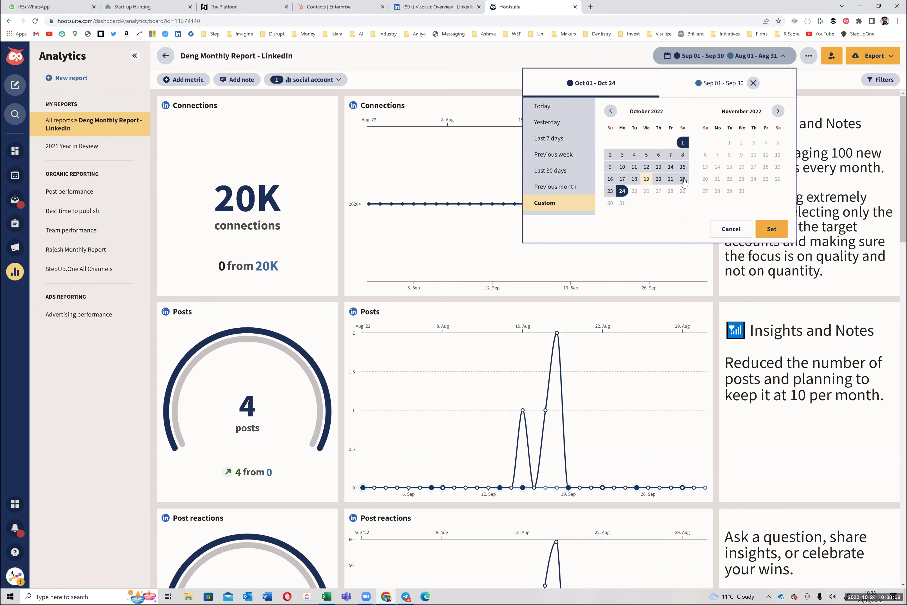
pyautogui.click(771, 228)
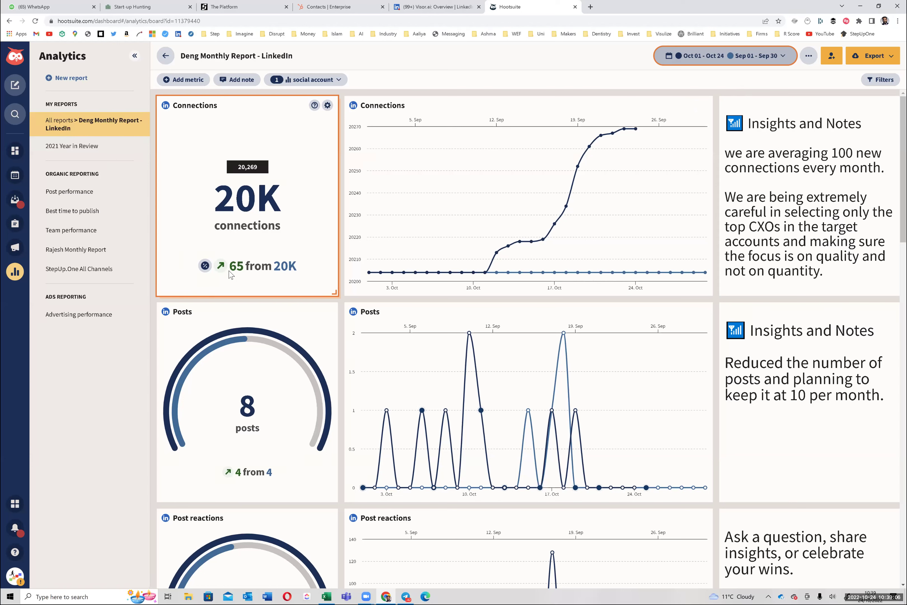
# Examine the change in connections and the daily values along the Connections chart up to Oct 24.
pyautogui.moveTo(233, 272)
pyautogui.moveTo(233, 266); pyautogui.dragTo(244, 267)
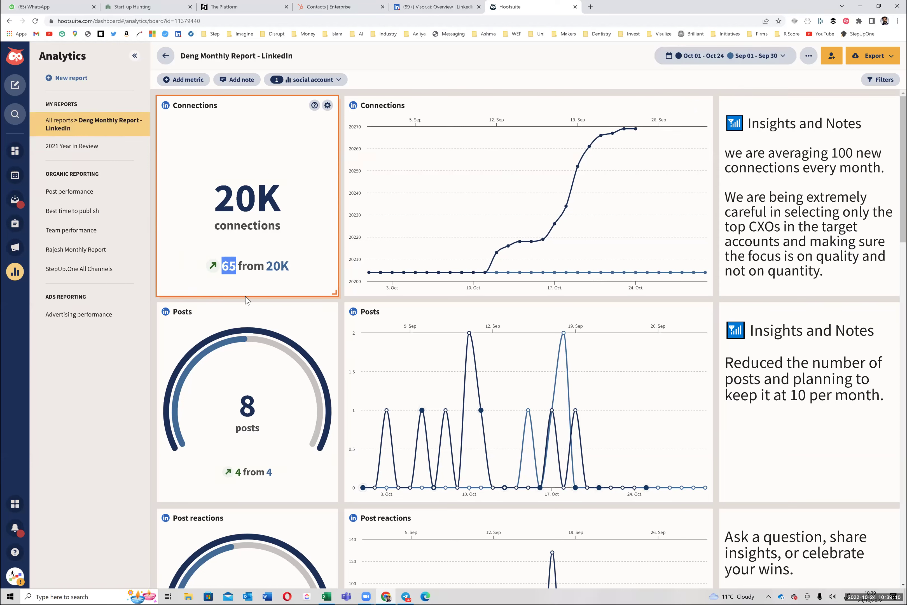
pyautogui.moveTo(263, 257)
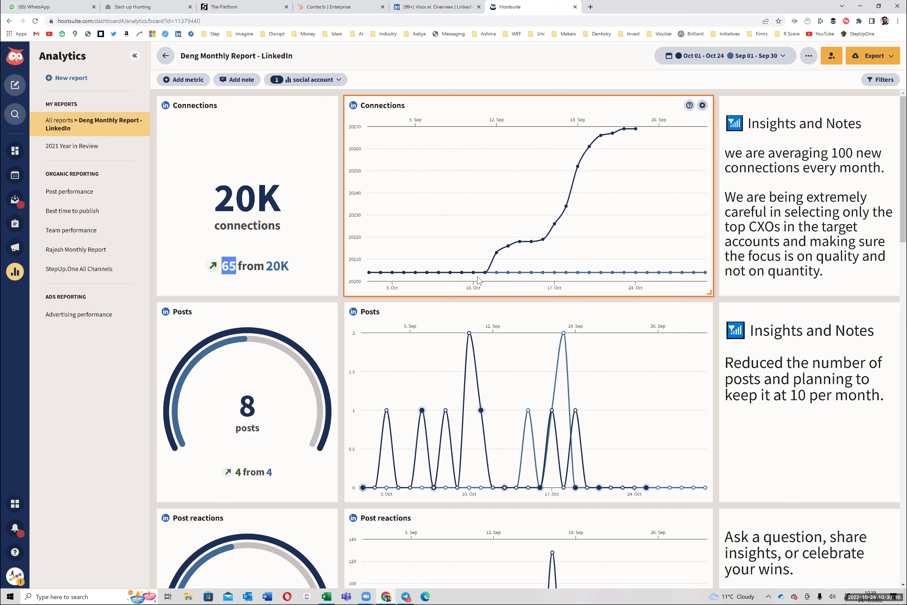
pyautogui.moveTo(484, 275)
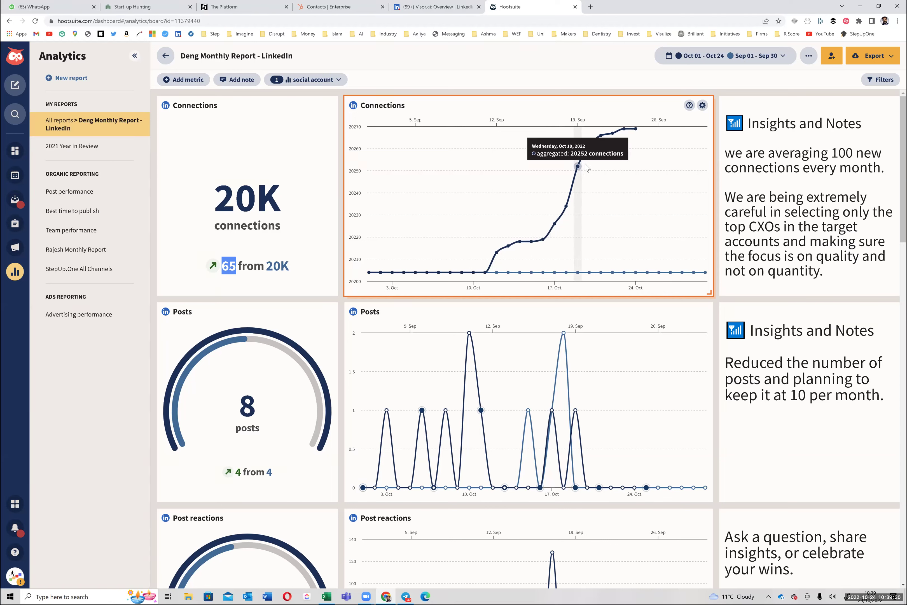
pyautogui.moveTo(608, 132); pyautogui.dragTo(648, 115)
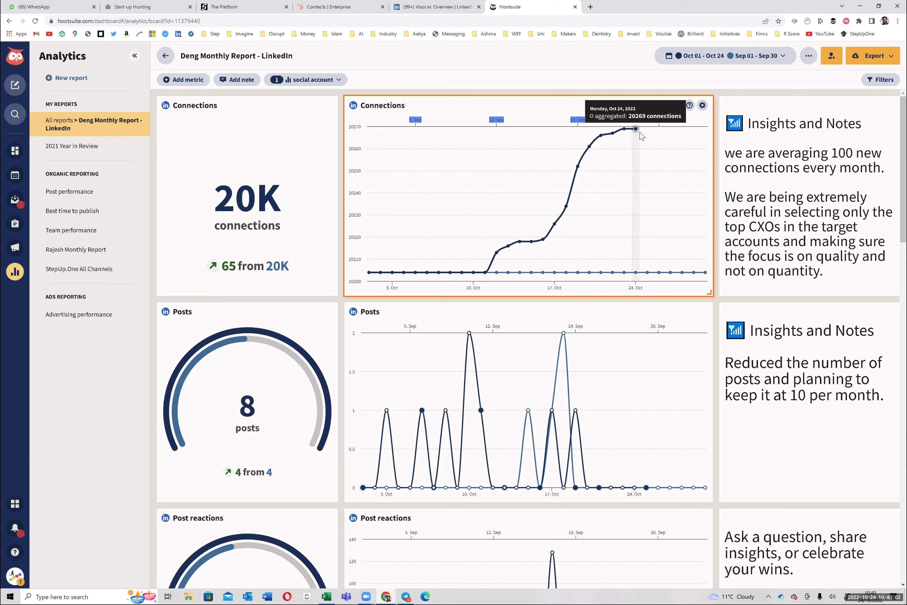
# Limit the report to the second profile listed under LinkedIn Profiles instead of the first listed social account.
pyautogui.click(306, 80)
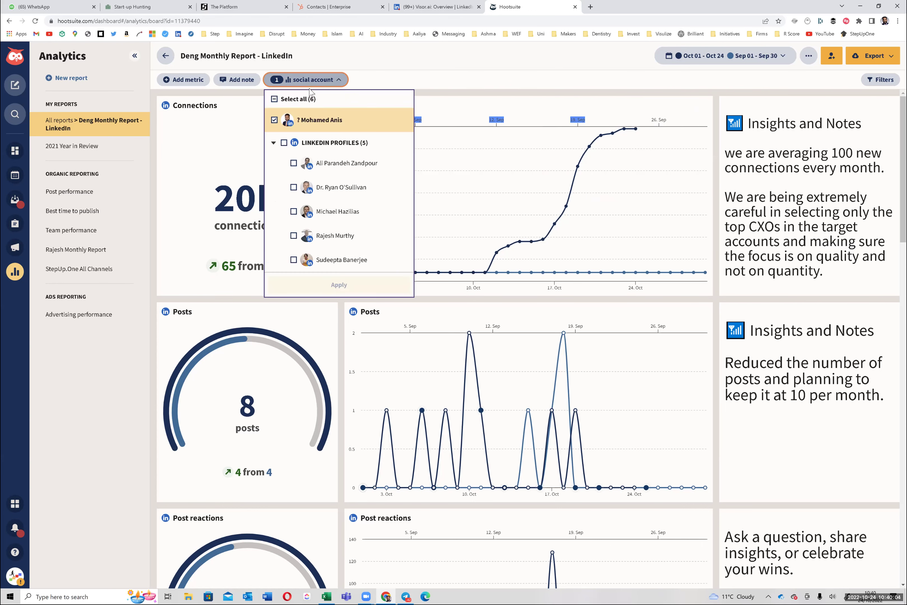
pyautogui.click(274, 120)
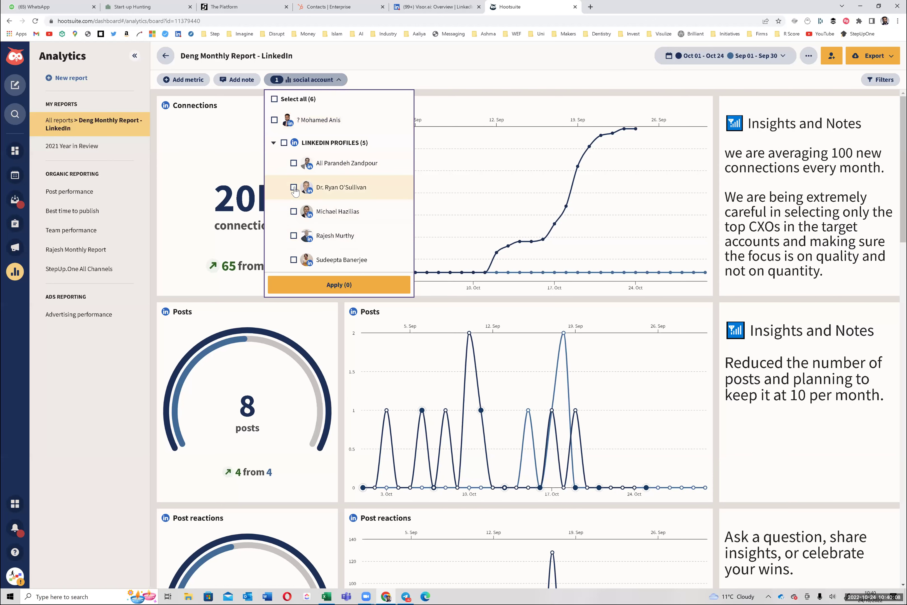
pyautogui.click(313, 279)
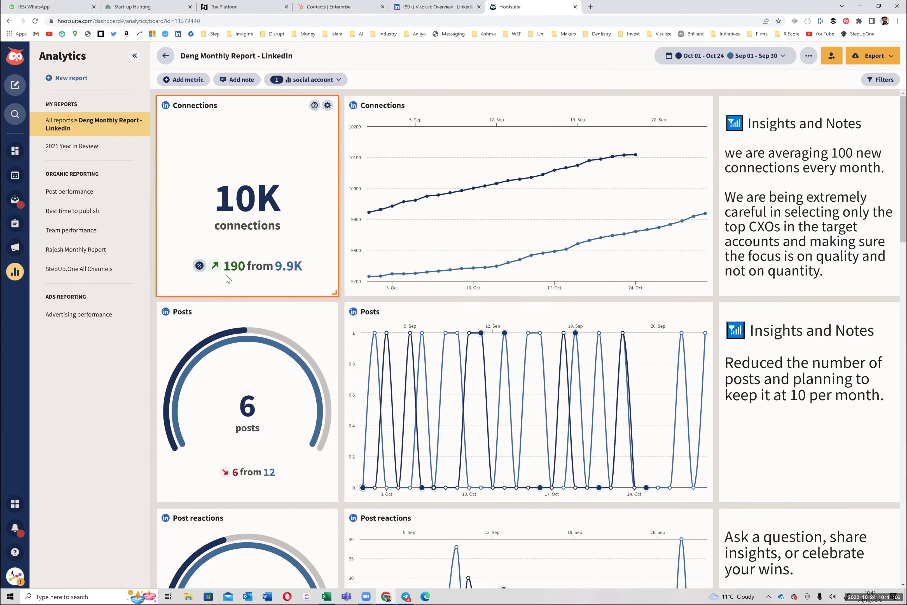
# Examine the change in connections for this account and look through the report down to its top posts and tag metrics.
pyautogui.moveTo(226, 269)
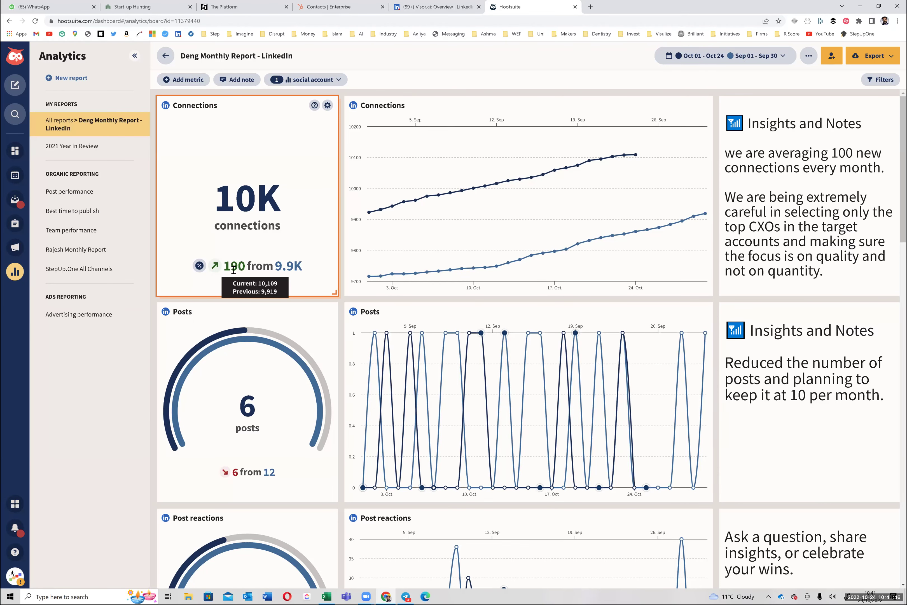
pyautogui.scroll(-5, 219, 412)
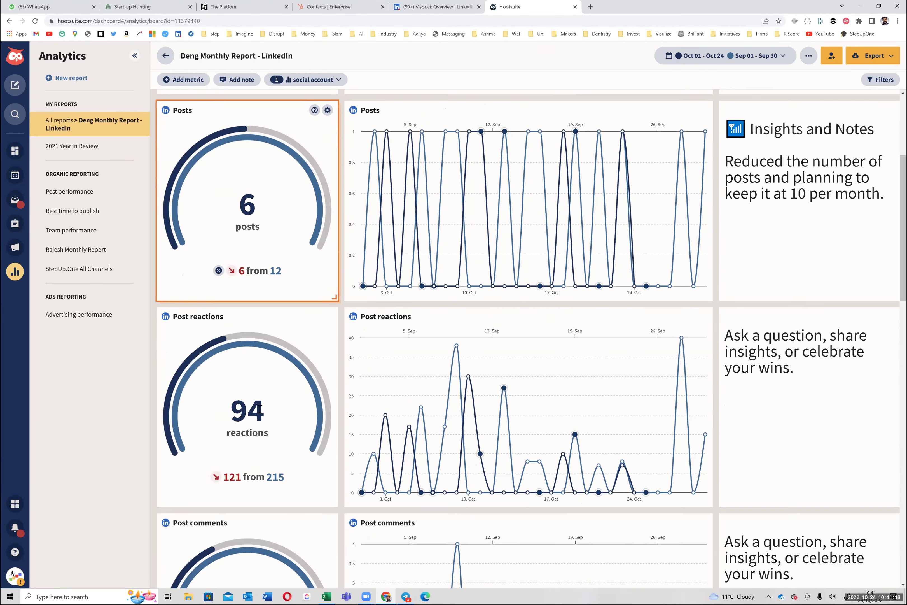
pyautogui.scroll(-5, 291, 393)
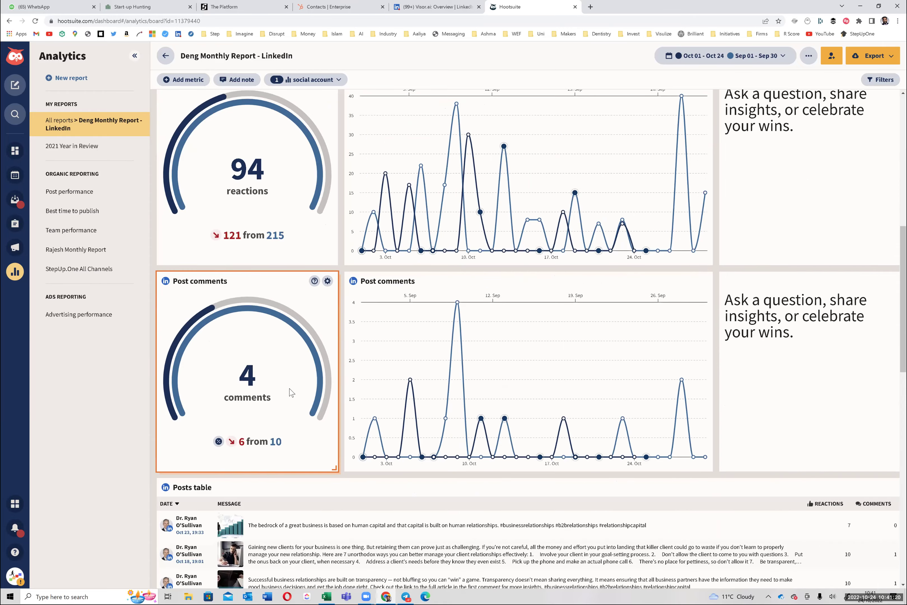
pyautogui.scroll(-2, 291, 392)
pyautogui.scroll(-7, 463, 202)
pyautogui.scroll(-5, 347, 223)
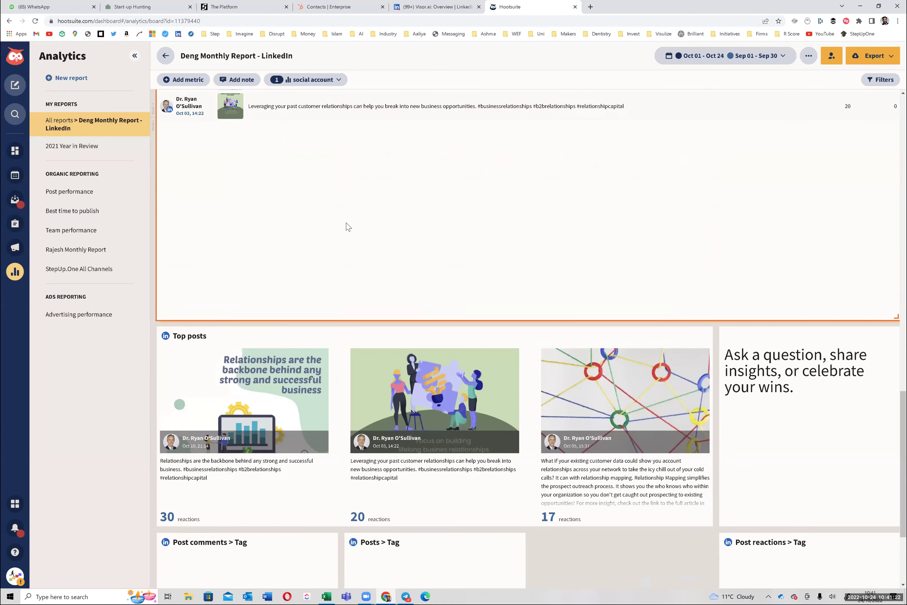
pyautogui.scroll(-1, 347, 223)
pyautogui.scroll(-3, 436, 332)
pyautogui.scroll(4, 249, 388)
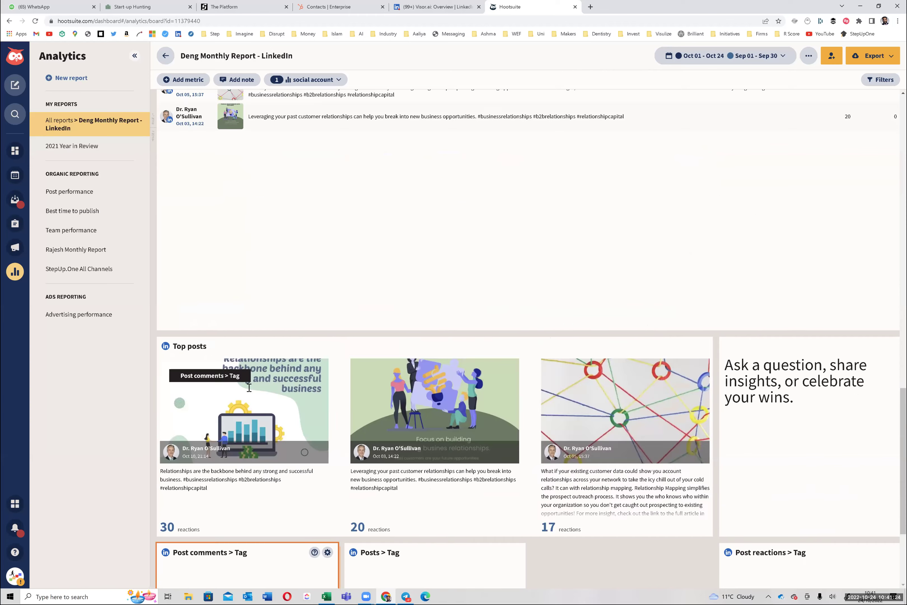
pyautogui.scroll(20, 249, 387)
# Review the Insights and Notes texts beside the Connections and Posts metrics.
pyautogui.click(768, 153)
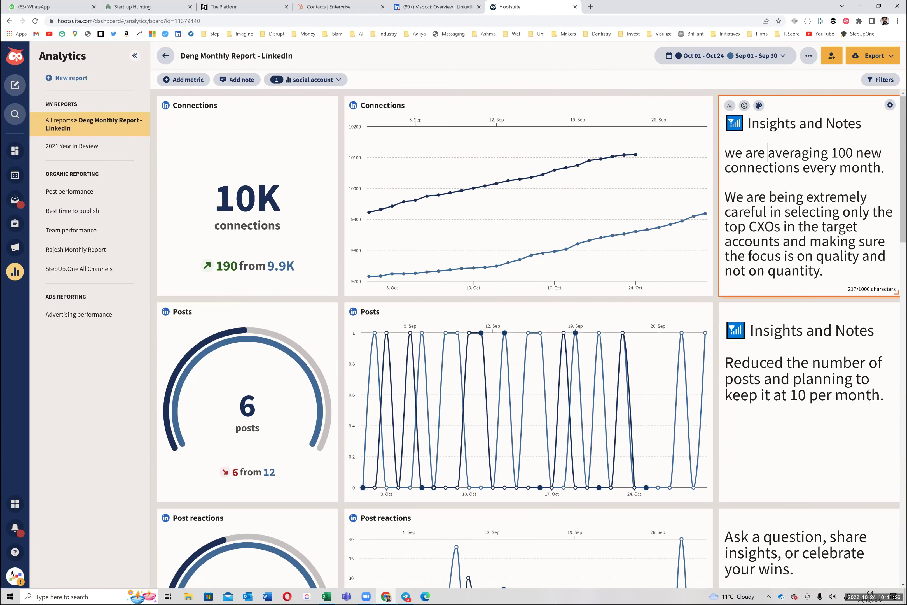
pyautogui.moveTo(725, 153); pyautogui.dragTo(823, 271)
pyautogui.tripleClick(840, 362)
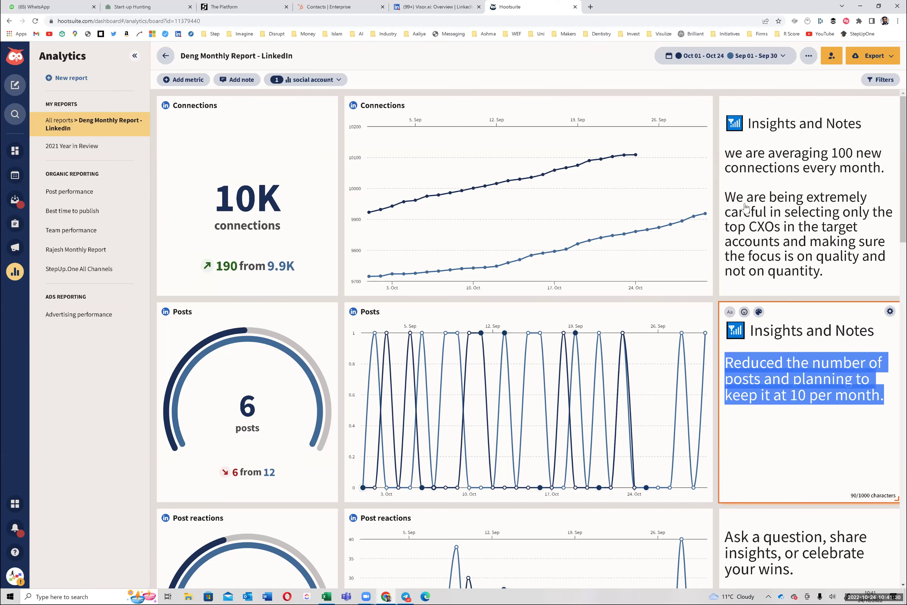
pyautogui.click(747, 179)
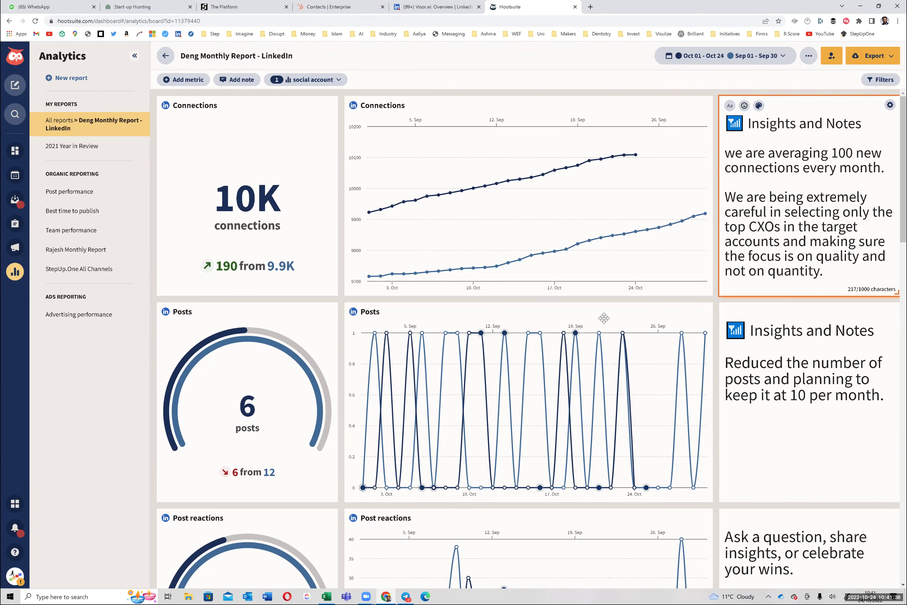
pyautogui.click(659, 362)
pyautogui.scroll(-5, 658, 362)
pyautogui.scroll(5, 659, 362)
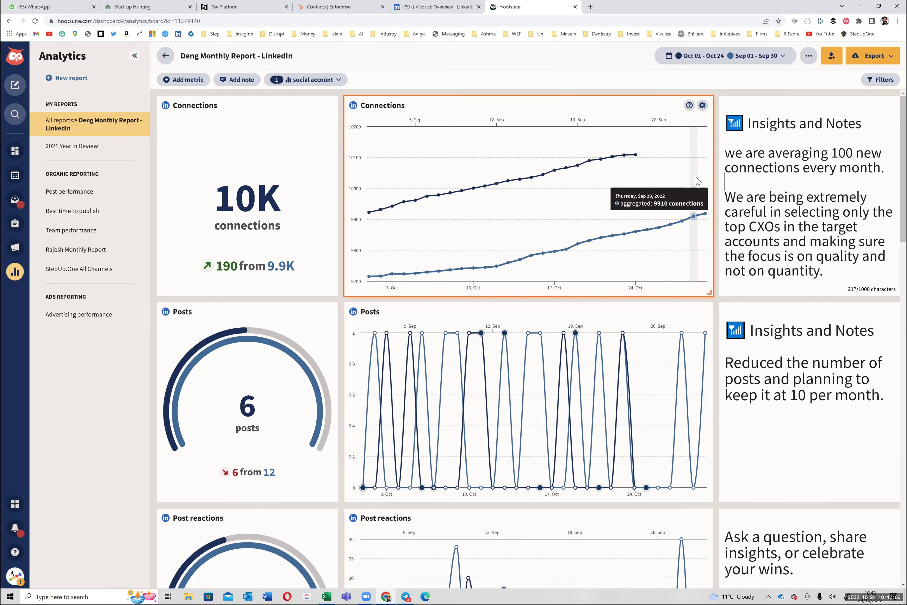
# Compare the posts, post reactions and post comments with the previous period, ending back at the connections figure.
pyautogui.scroll(-5, 547, 234)
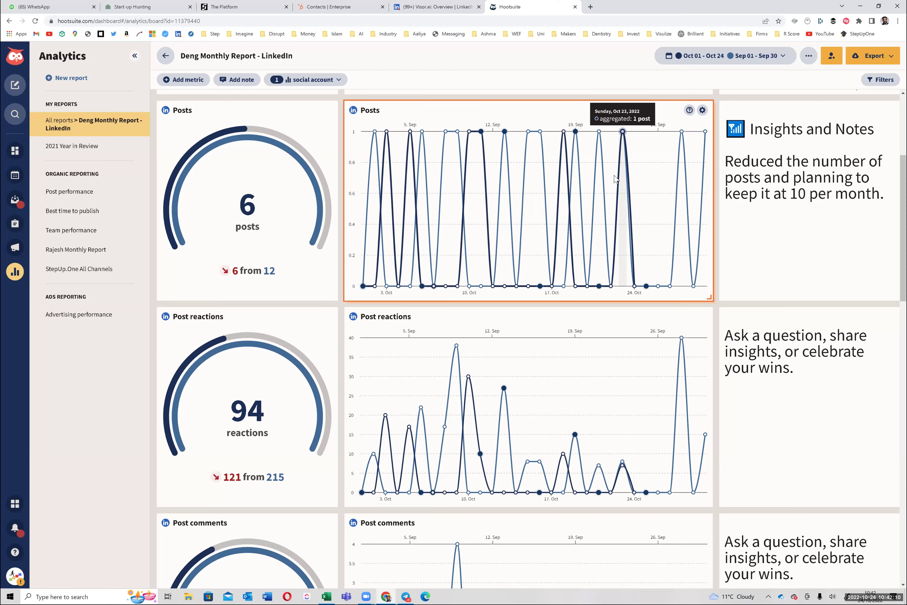
pyautogui.scroll(-3, 616, 179)
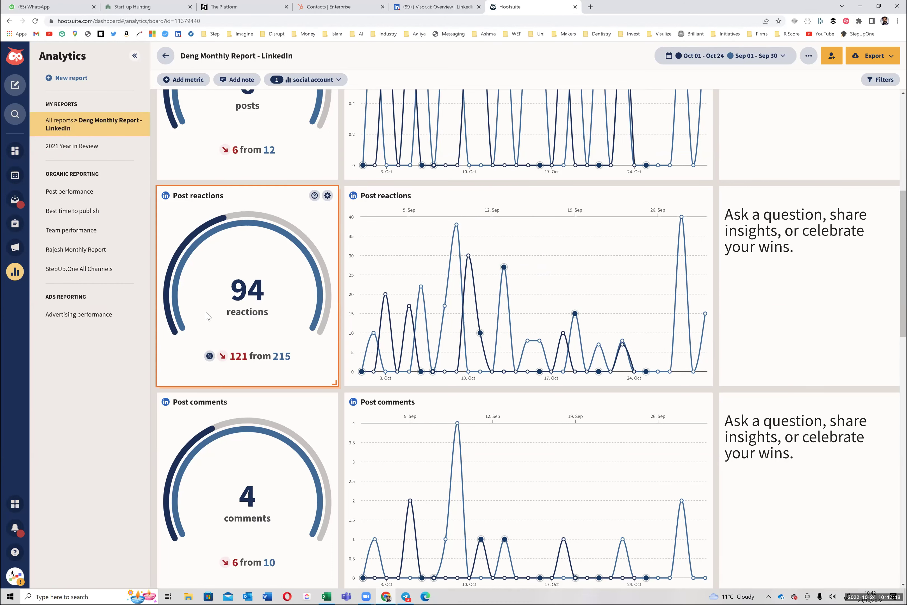
pyautogui.doubleClick(285, 359)
pyautogui.scroll(-3, 285, 359)
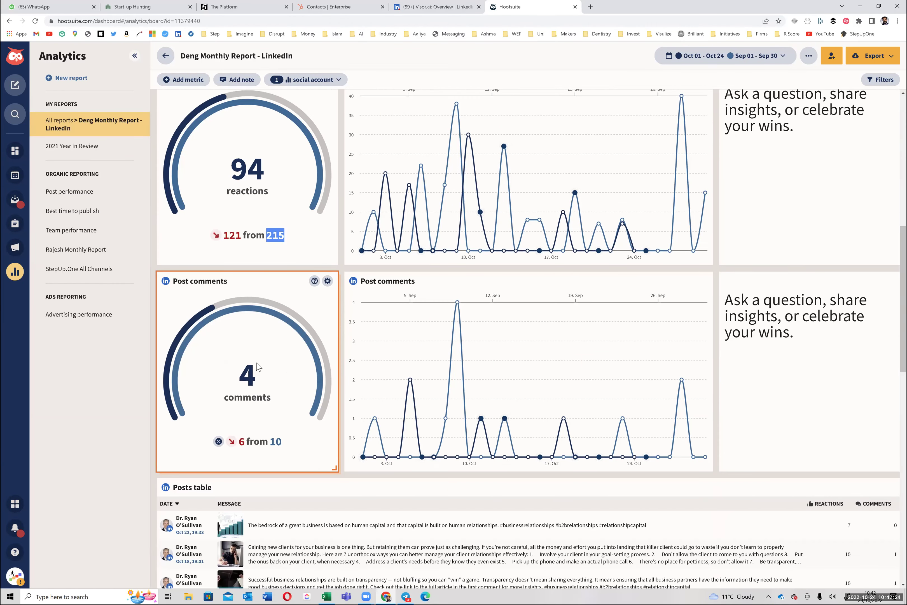
pyautogui.scroll(6, 251, 365)
pyautogui.scroll(4, 265, 251)
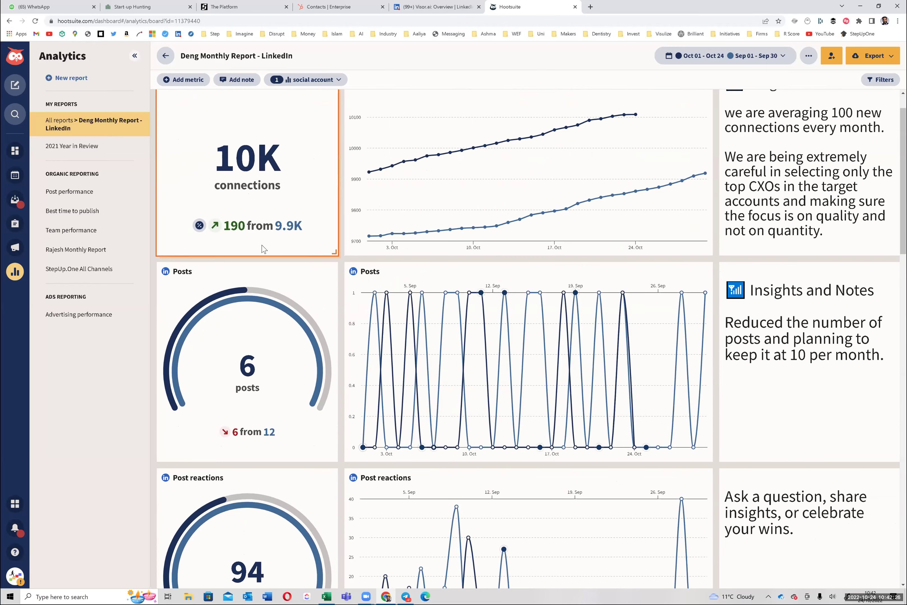
pyautogui.scroll(1, 276, 280)
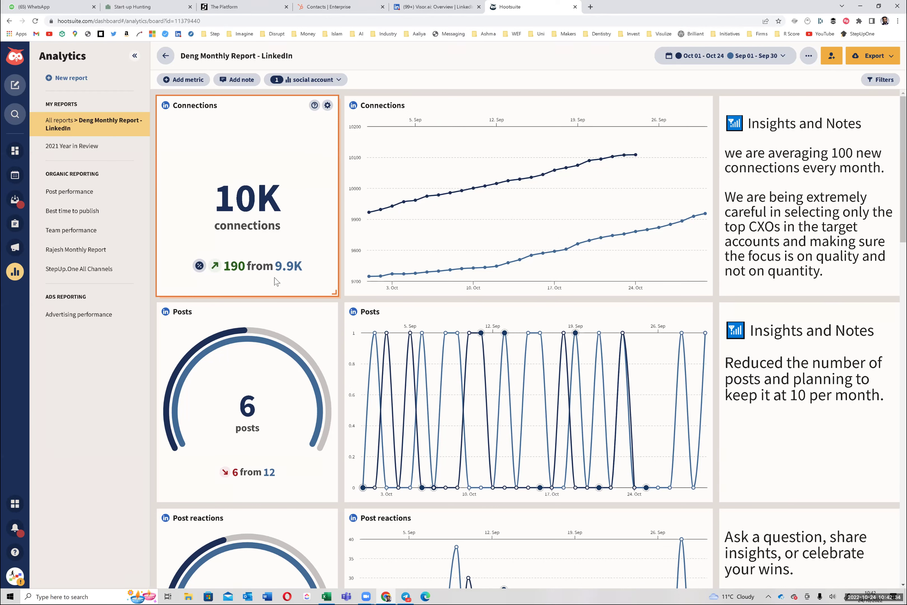
# Open the StepUp.One All Channels report from the list of all reports and check its change in fans and followers.
pyautogui.click(317, 82)
pyautogui.click(318, 81)
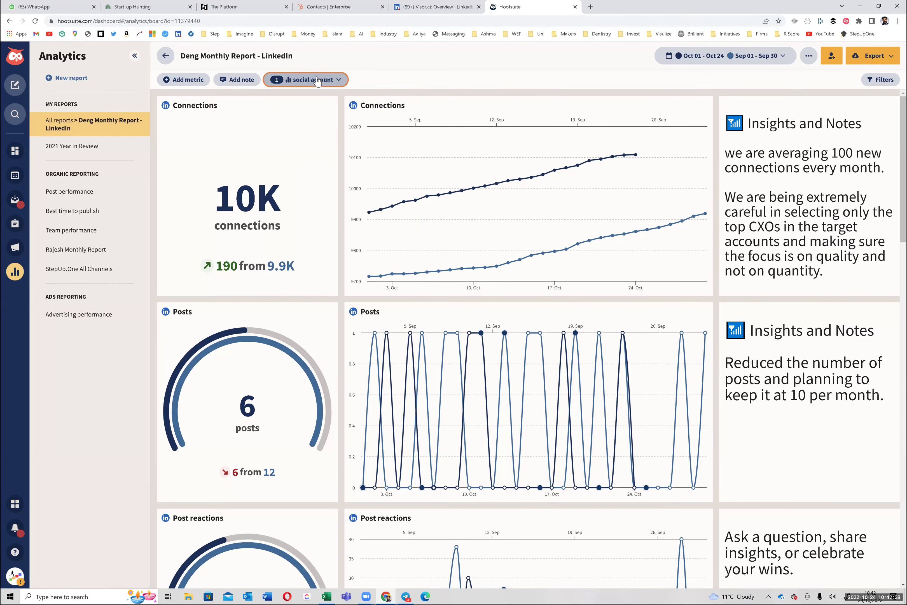
pyautogui.click(166, 56)
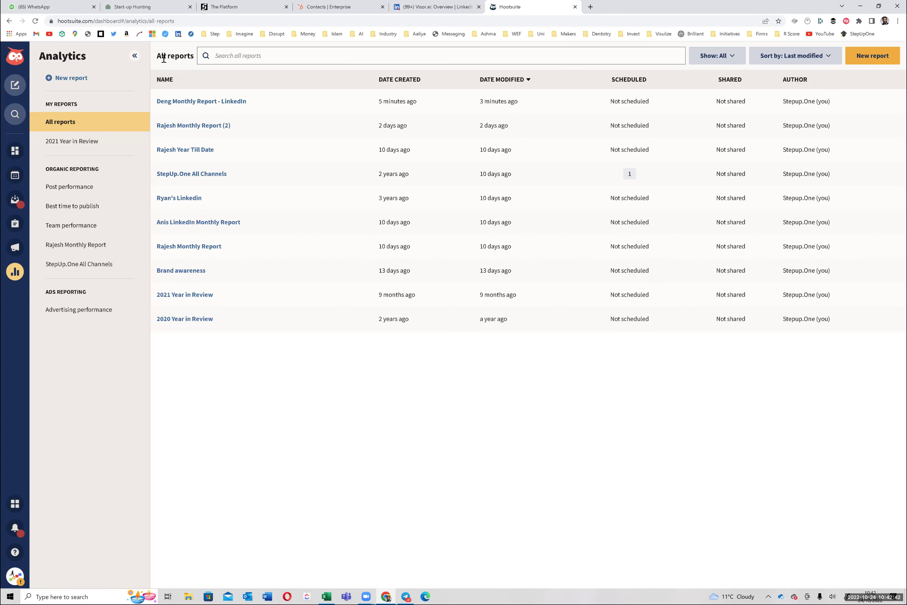
pyautogui.click(201, 175)
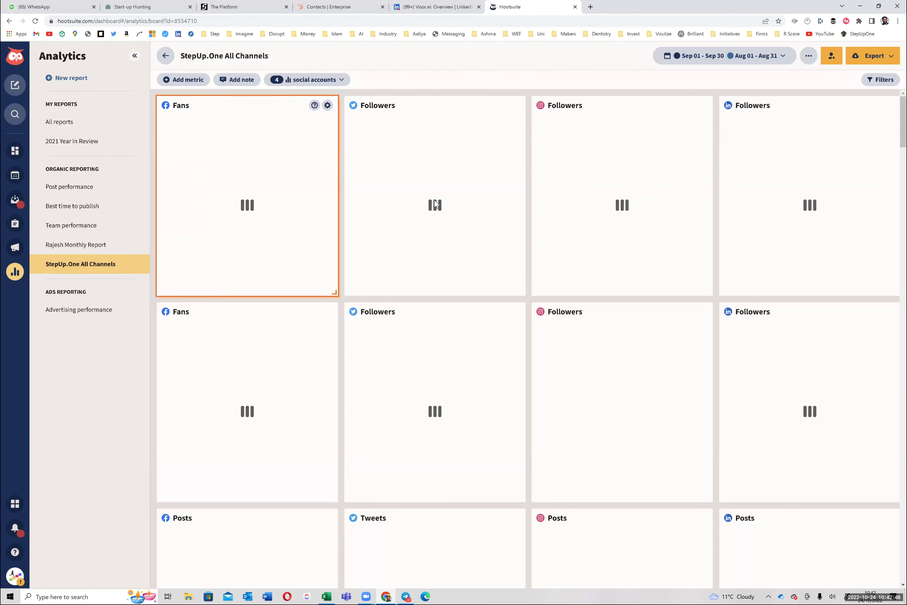
pyautogui.moveTo(436, 201)
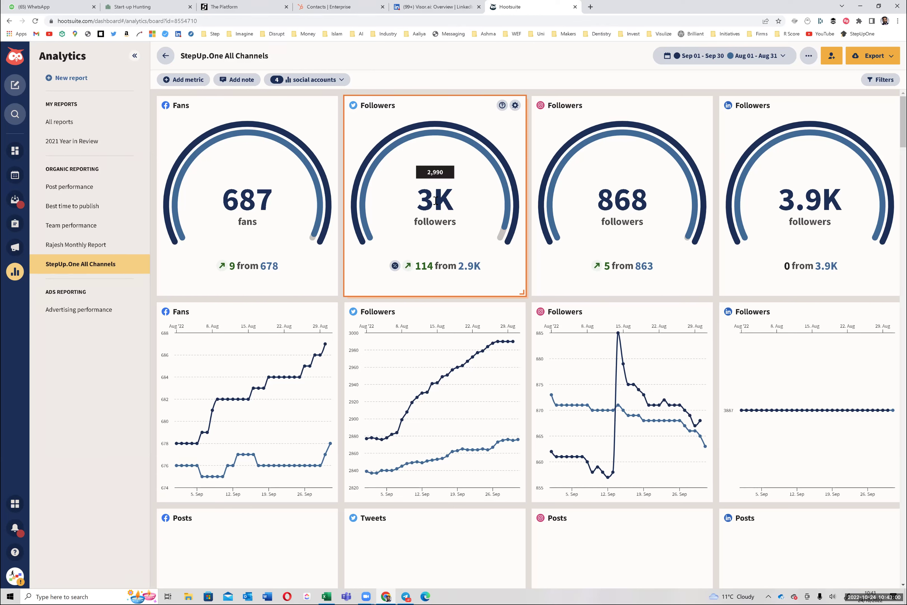
pyautogui.moveTo(261, 171)
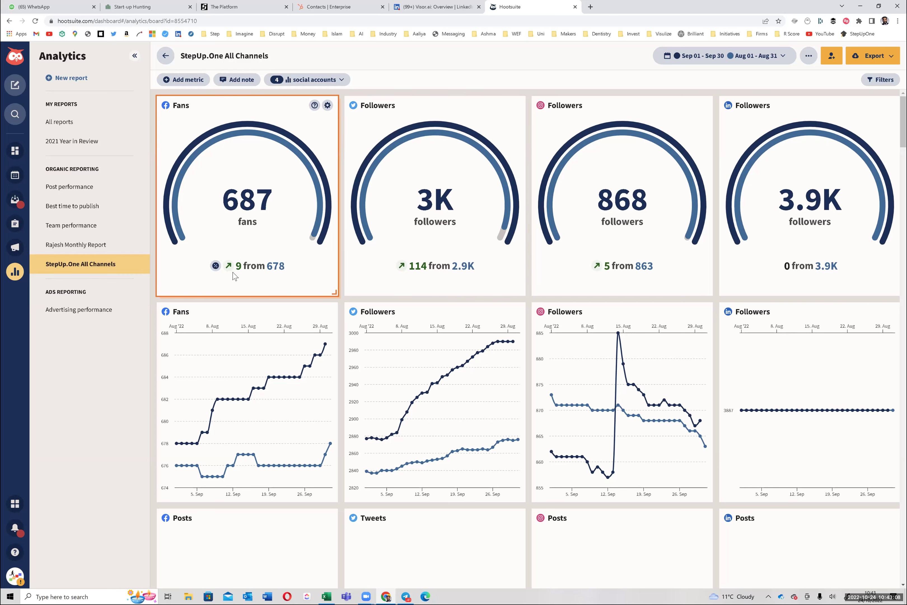
pyautogui.moveTo(240, 269)
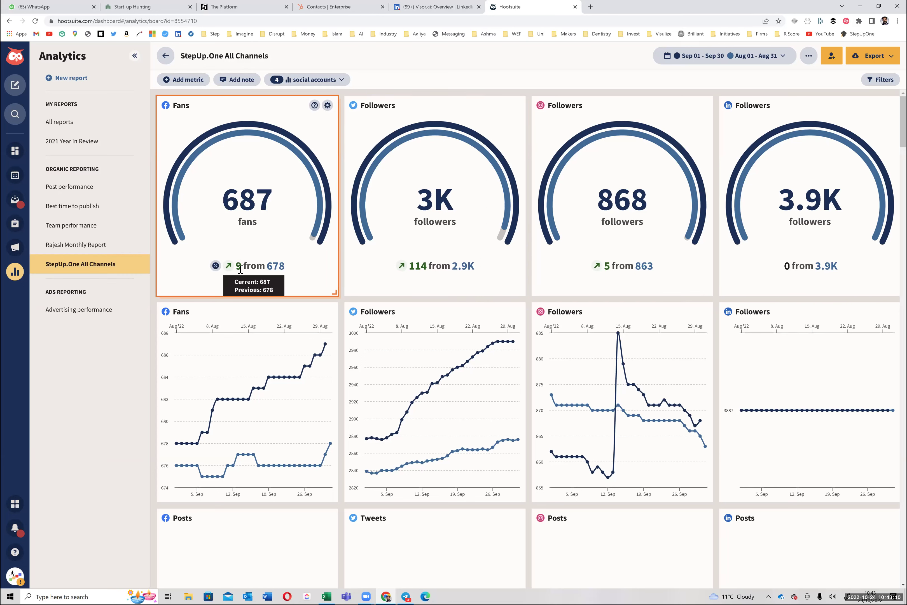
pyautogui.moveTo(423, 272)
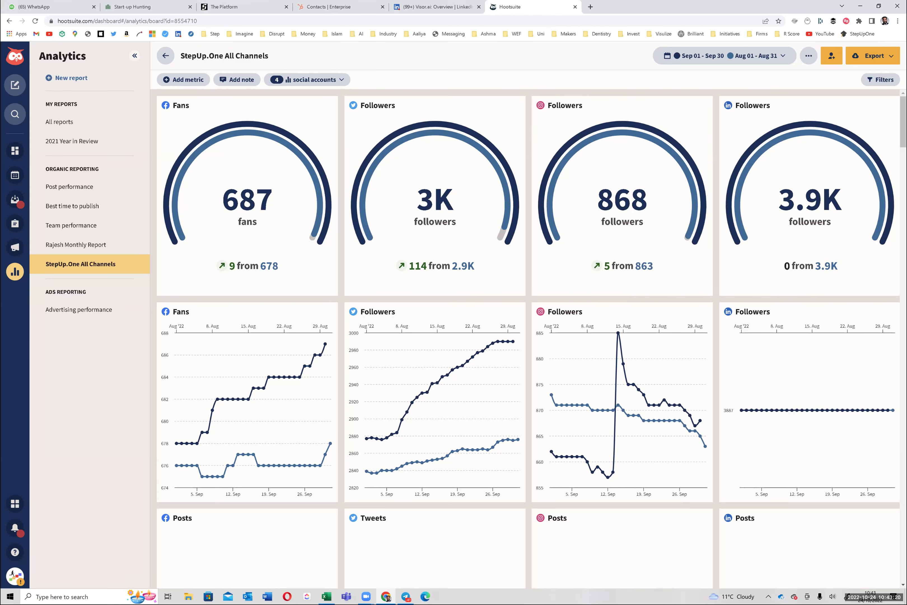
# Set the All Channels report's date range to Oct 01 - Oct 24 and its comparison period to 1 month before, Sep 01 - Sep 30.
pyautogui.click(724, 55)
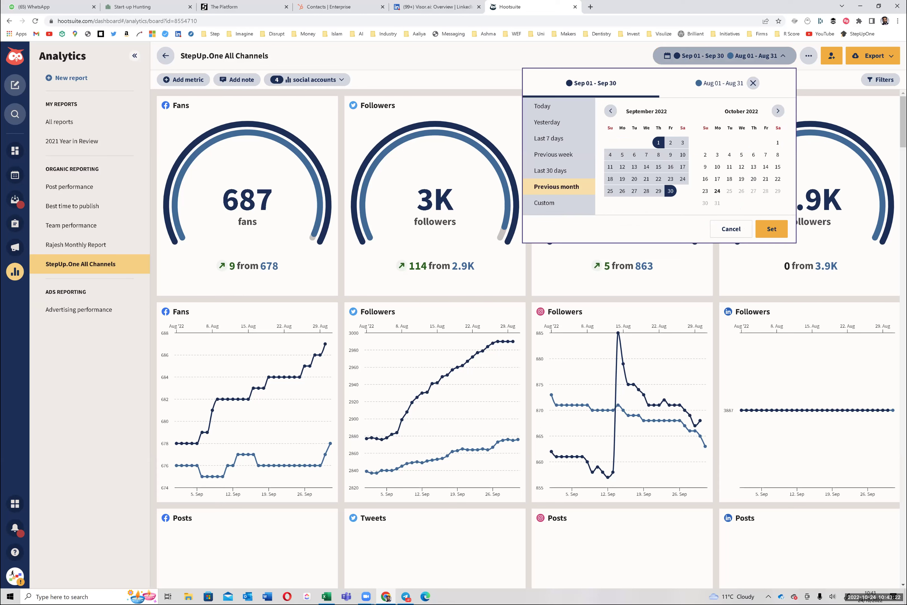
pyautogui.click(777, 143)
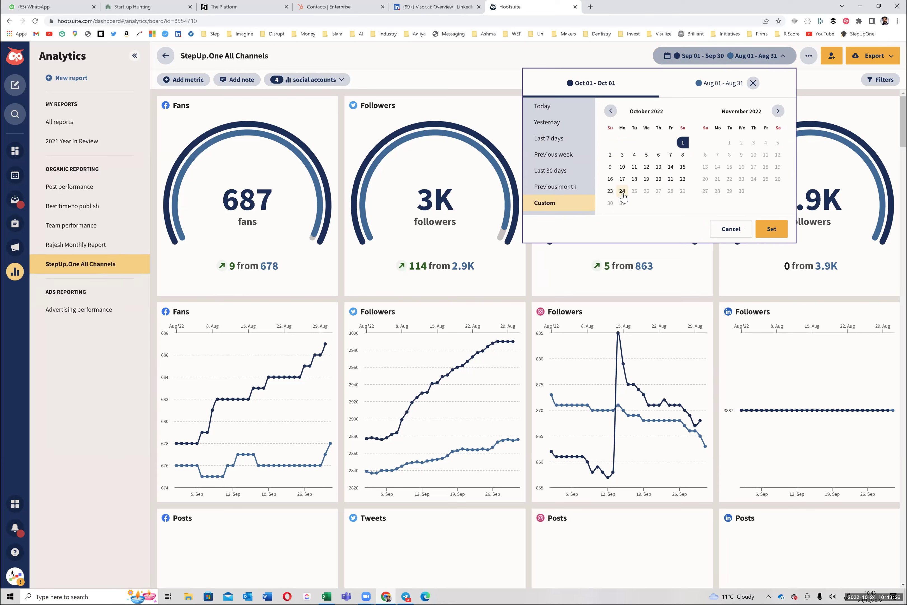
pyautogui.click(623, 195)
pyautogui.click(701, 90)
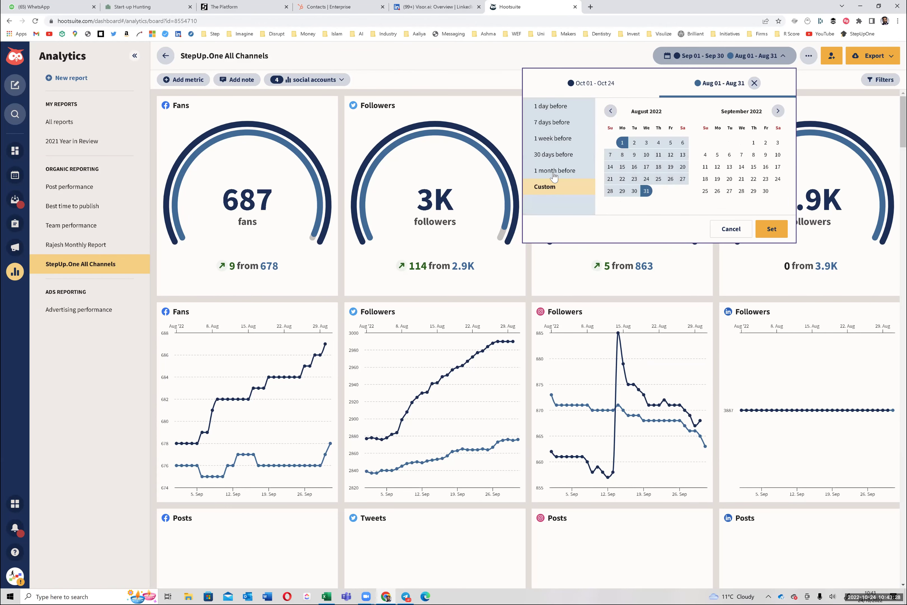
pyautogui.click(554, 171)
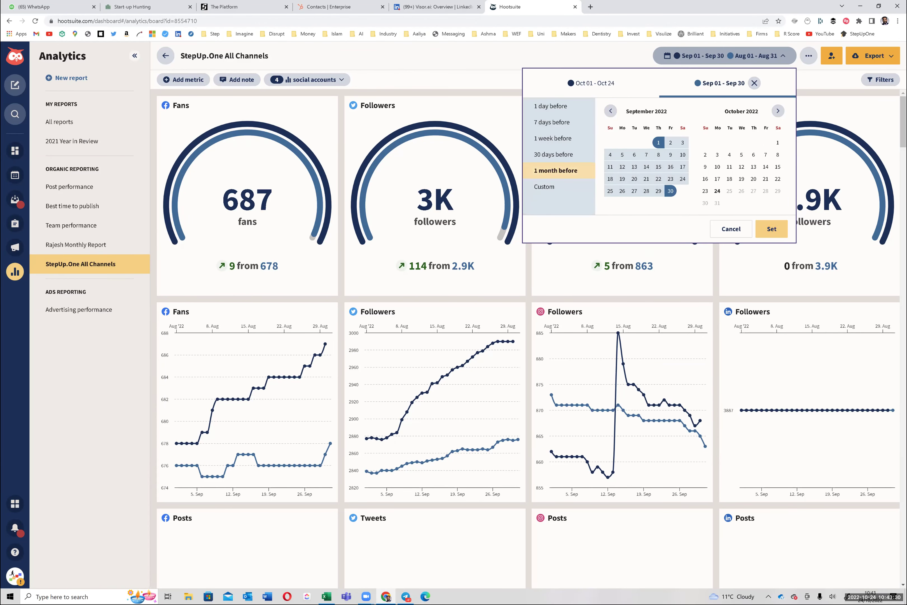
pyautogui.click(772, 229)
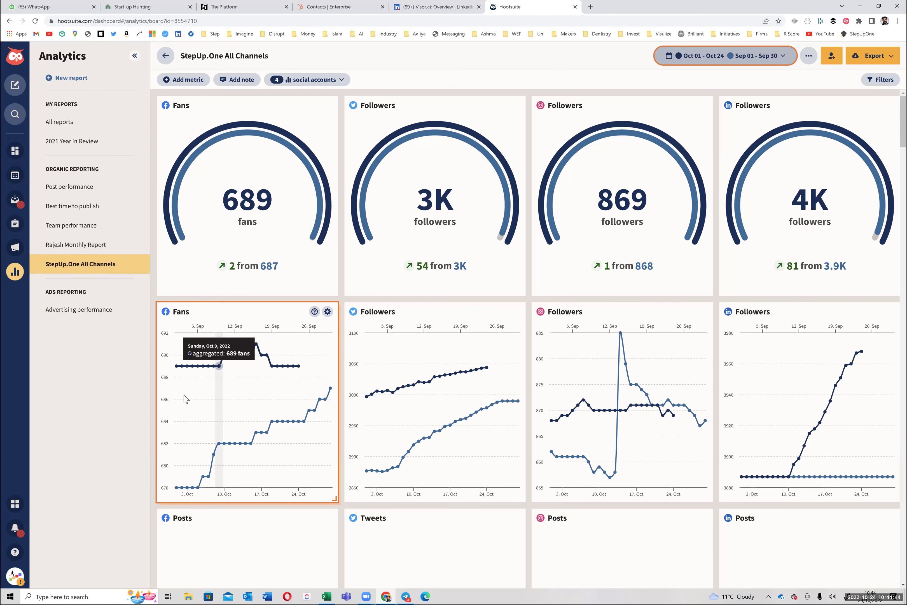
# Examine the fans and followers charts for Facebook, Twitter, Instagram and LinkedIn, down to the posts and engagement metrics.
pyautogui.scroll(-2, 328, 378)
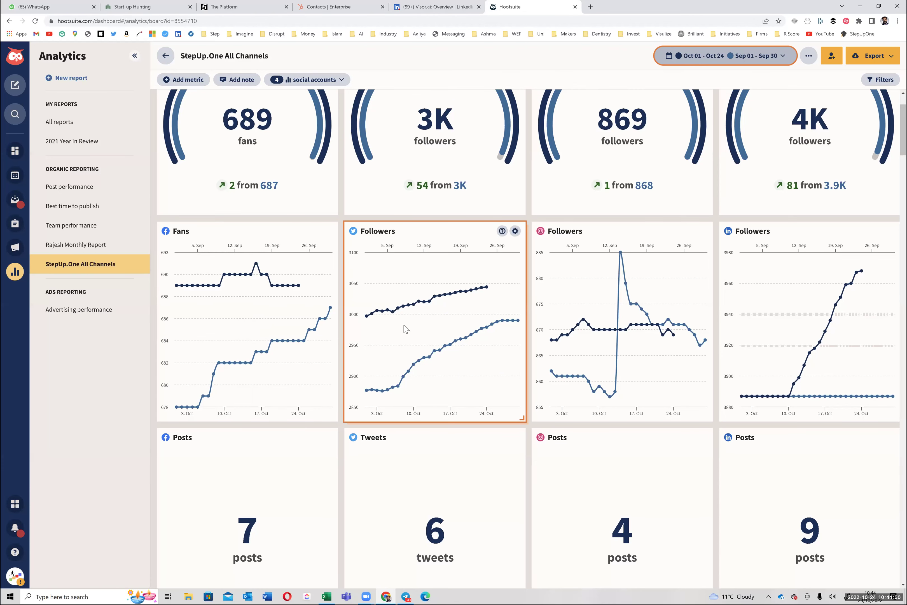
pyautogui.scroll(1, 626, 336)
pyautogui.scroll(-1, 626, 336)
pyautogui.scroll(2, 626, 336)
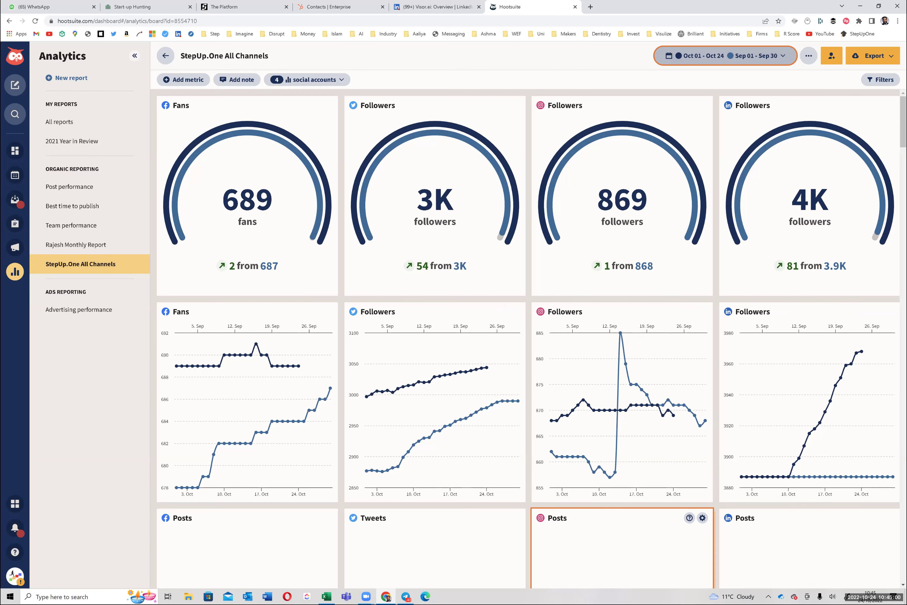
pyautogui.scroll(-4, 622, 554)
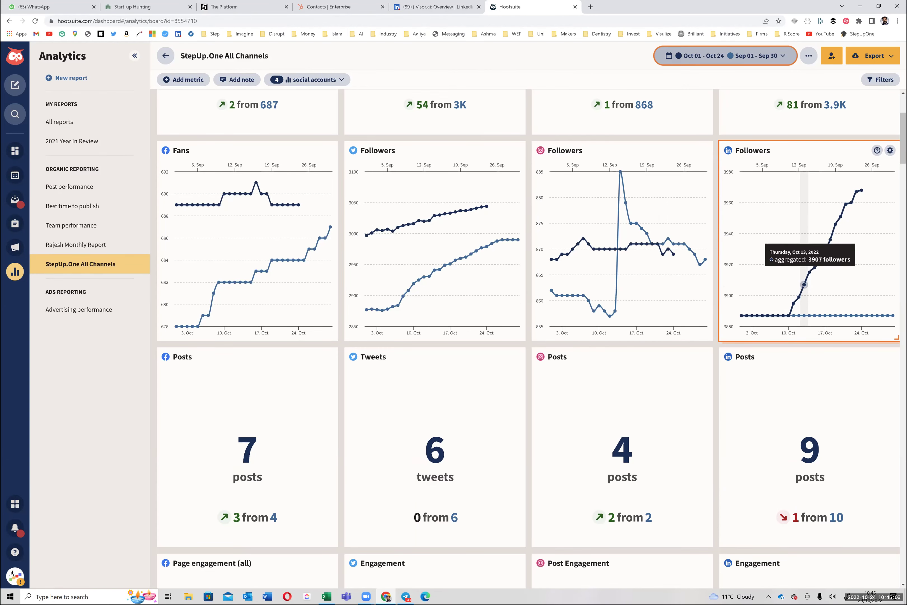
pyautogui.scroll(1, 804, 284)
pyautogui.scroll(3, 804, 324)
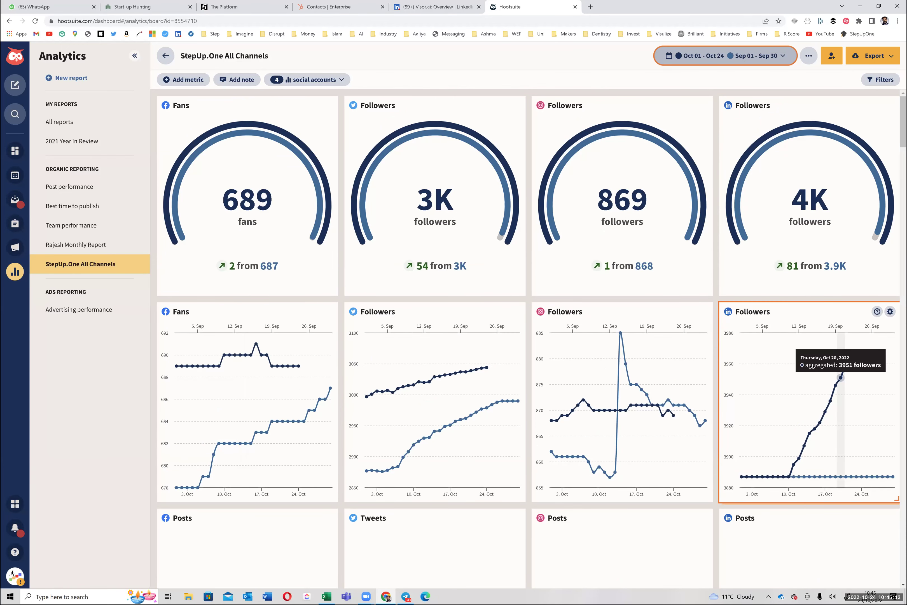
pyautogui.scroll(-3, 804, 344)
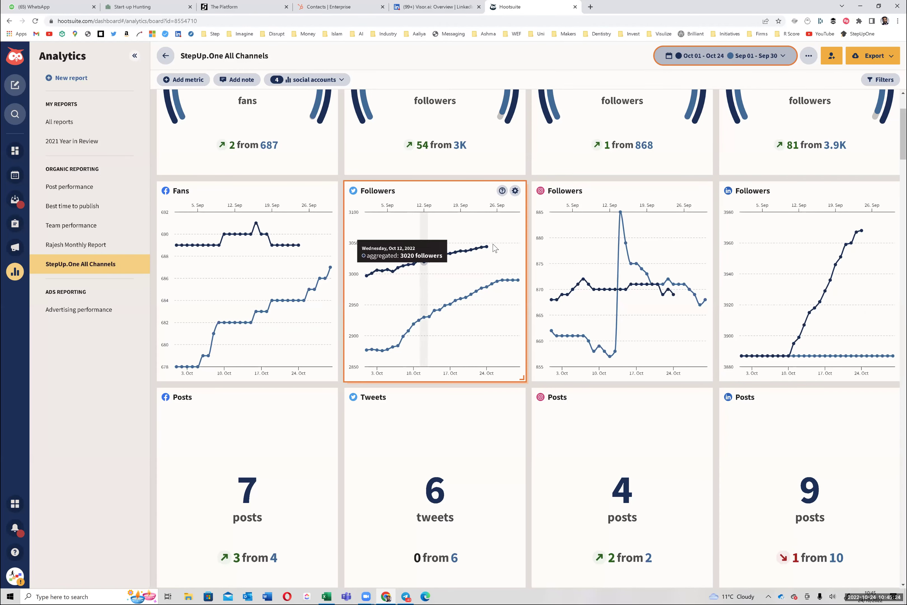
pyautogui.scroll(-5, 505, 246)
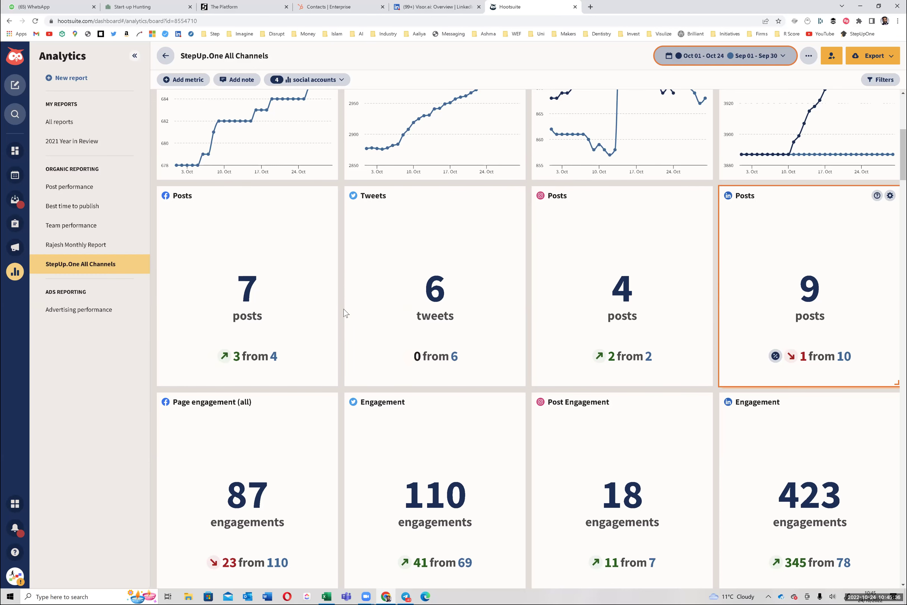
# Examine the All Channels report's posts, engagement, click and traffic metrics down to the Facebook inbound message sentiment.
pyautogui.scroll(-4, 620, 315)
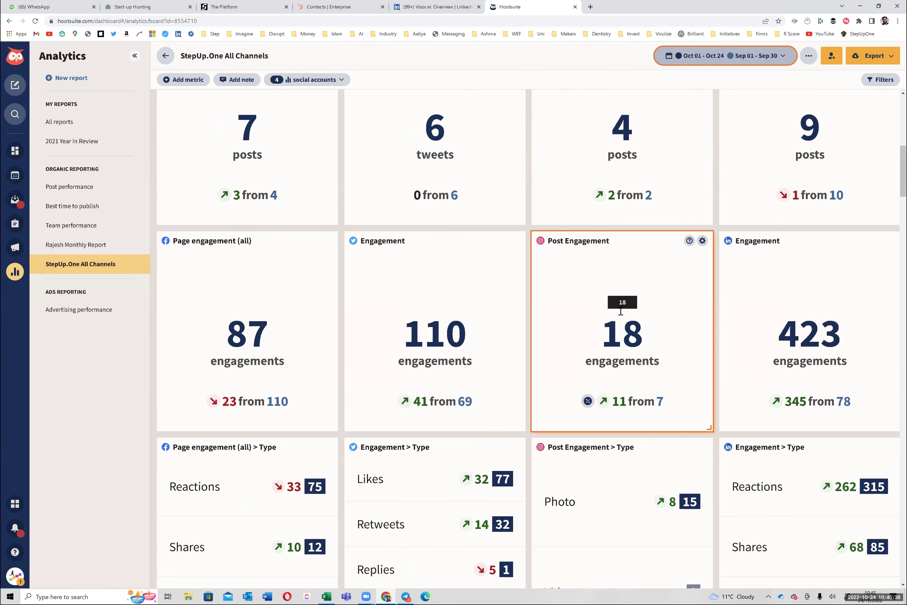
pyautogui.scroll(-2, 400, 429)
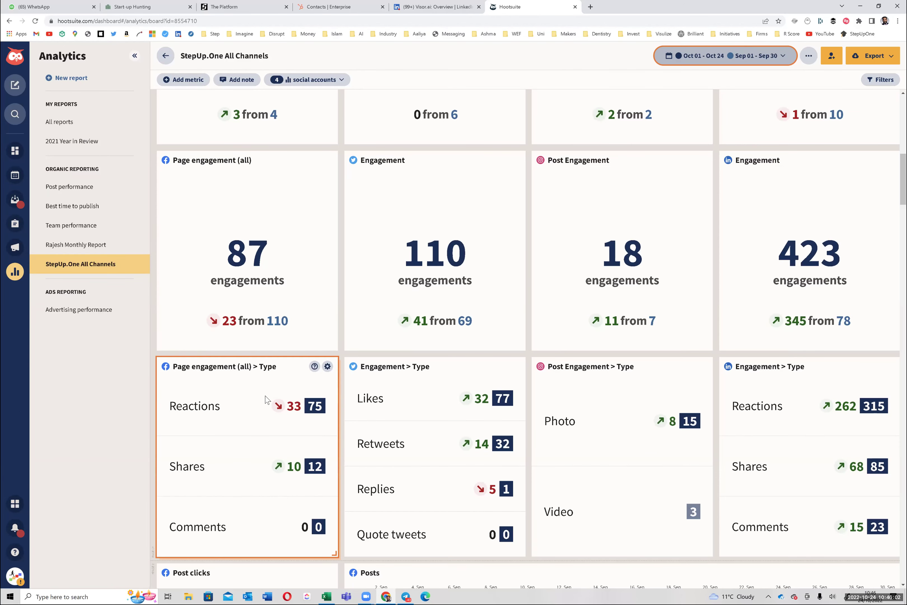
pyautogui.scroll(-8, 266, 398)
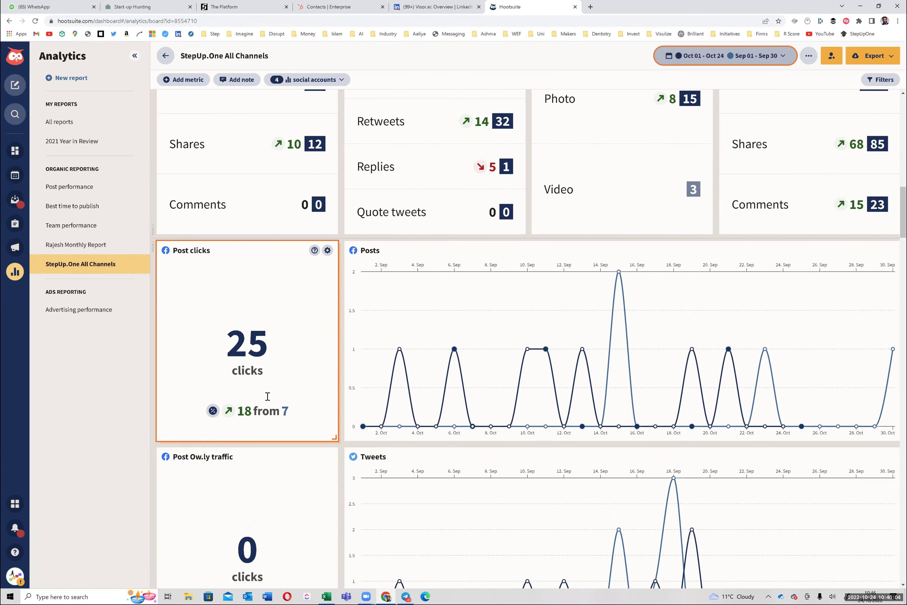
pyautogui.scroll(-12, 268, 396)
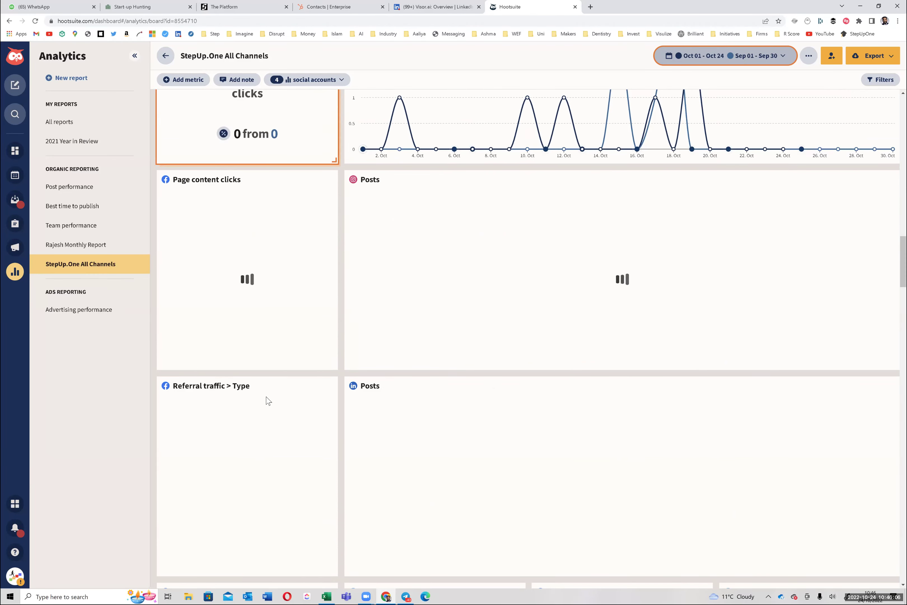
pyautogui.scroll(-4, 267, 401)
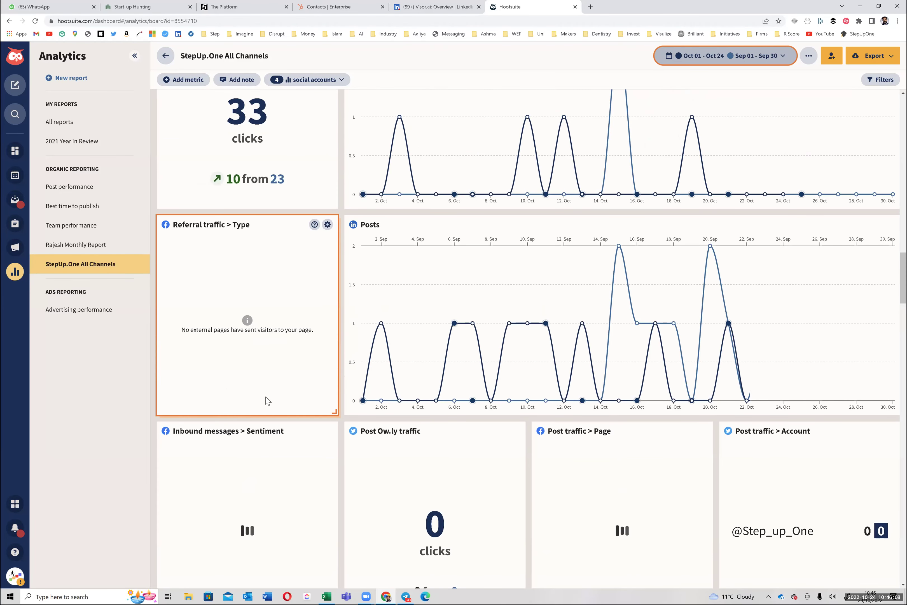
pyautogui.scroll(-5, 265, 400)
pyautogui.scroll(-7, 265, 401)
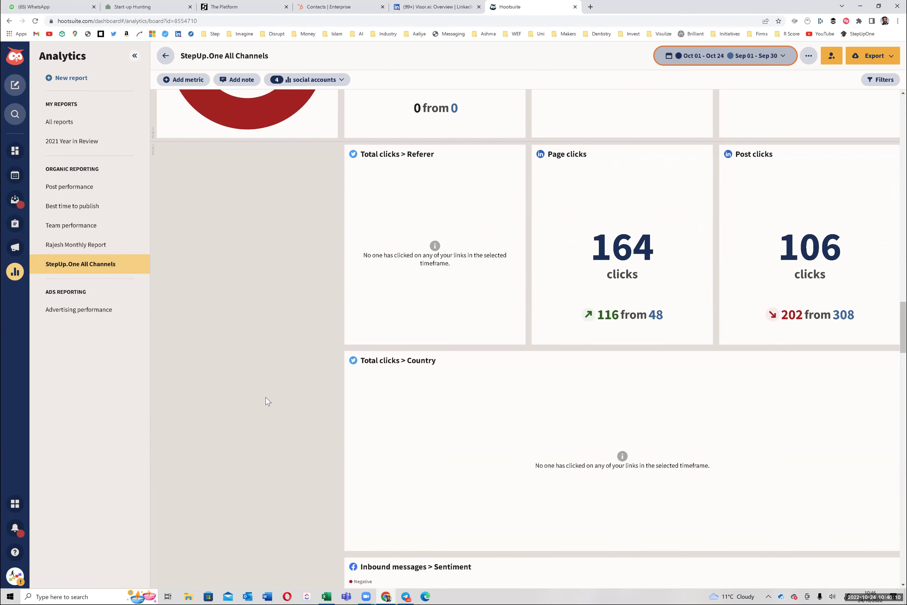
pyautogui.scroll(-12, 267, 400)
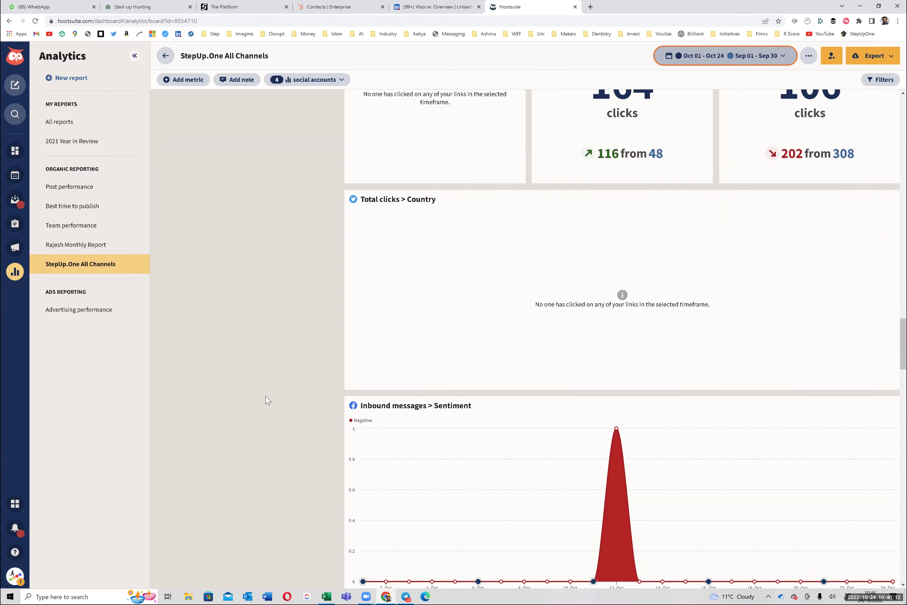
# Examine the Facebook, Twitter and Instagram post tables and message sentiment charts, ending back at the fans and followers figures.
pyautogui.scroll(-1, 265, 396)
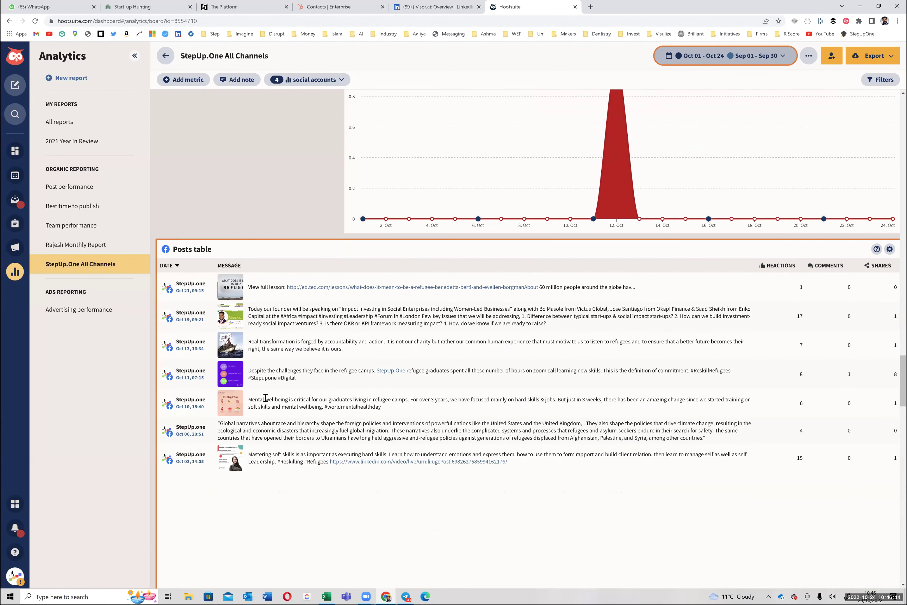
pyautogui.scroll(-5, 266, 397)
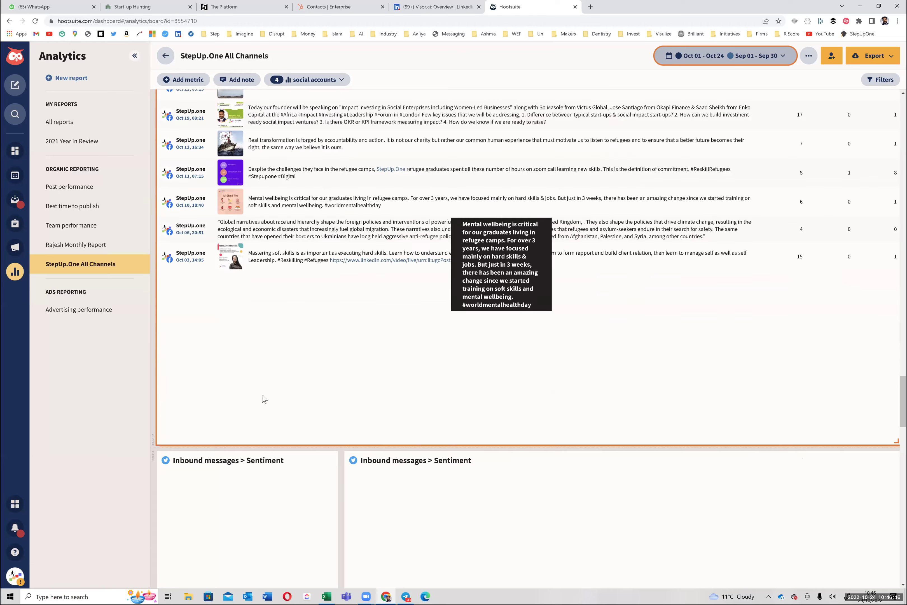
pyautogui.scroll(-2, 264, 396)
pyautogui.scroll(-3, 264, 396)
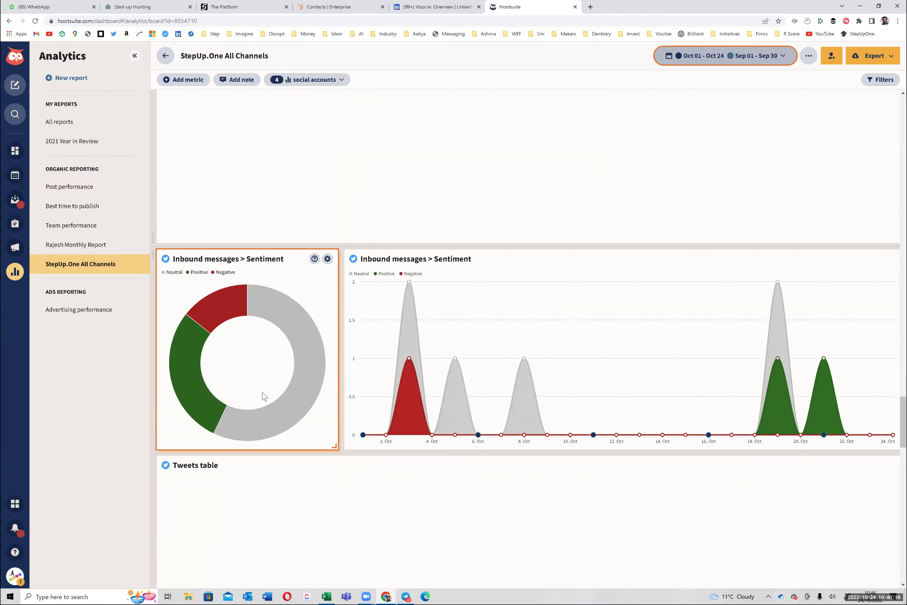
pyautogui.scroll(-5, 264, 397)
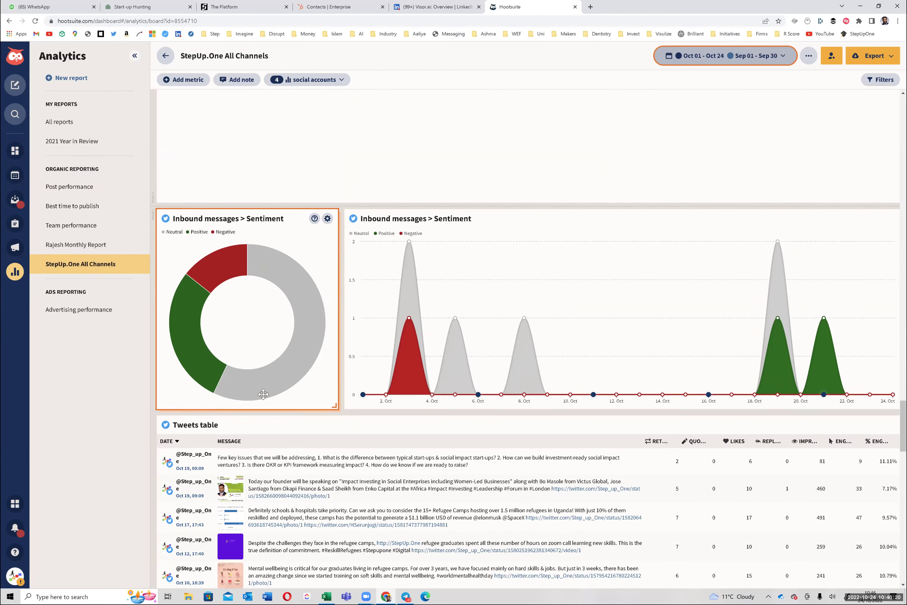
pyautogui.scroll(-2, 265, 396)
pyautogui.scroll(-9, 263, 398)
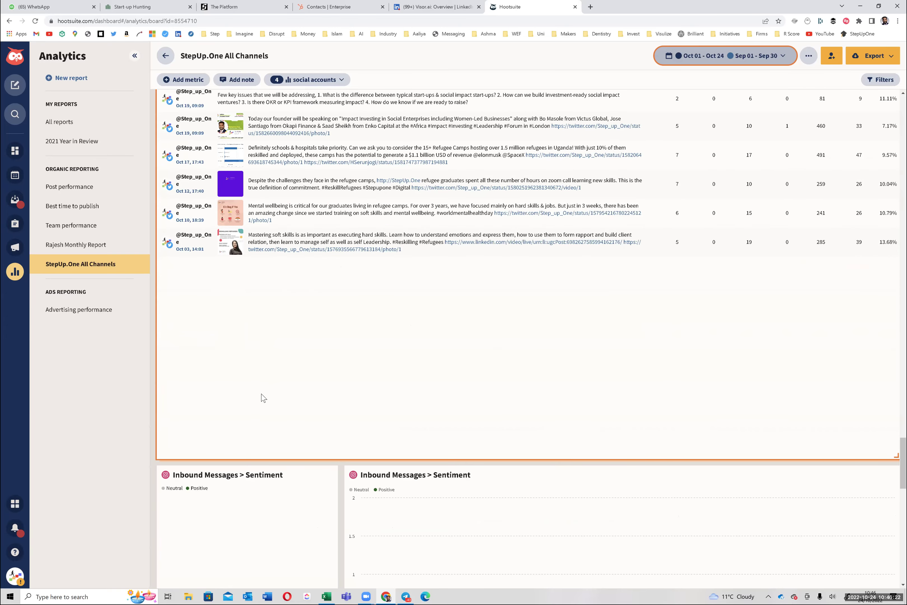
pyautogui.scroll(-6, 262, 393)
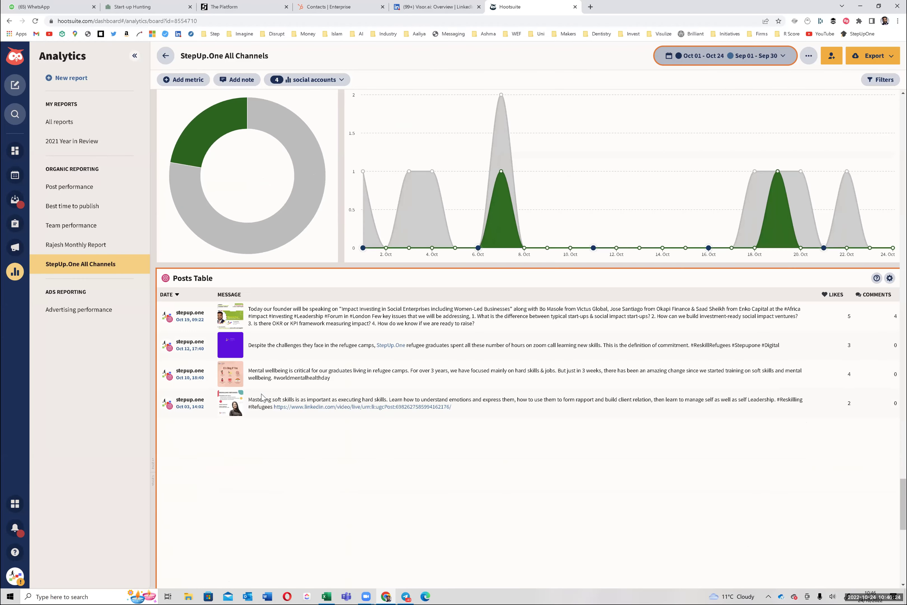
pyautogui.scroll(-4, 261, 393)
pyautogui.scroll(20, 264, 389)
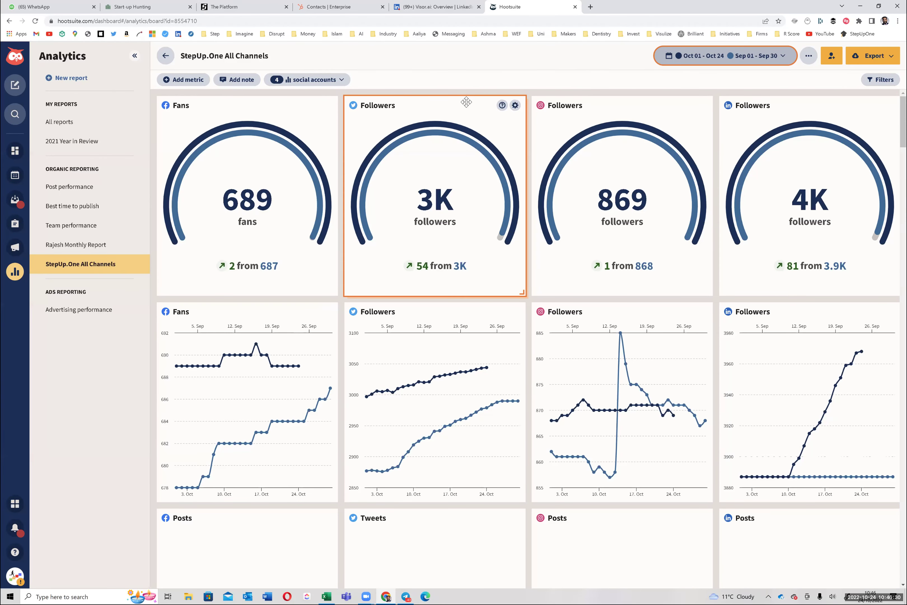
# Select all social accounts as data sources for the StepUp.One All Channels report.
pyautogui.click(342, 82)
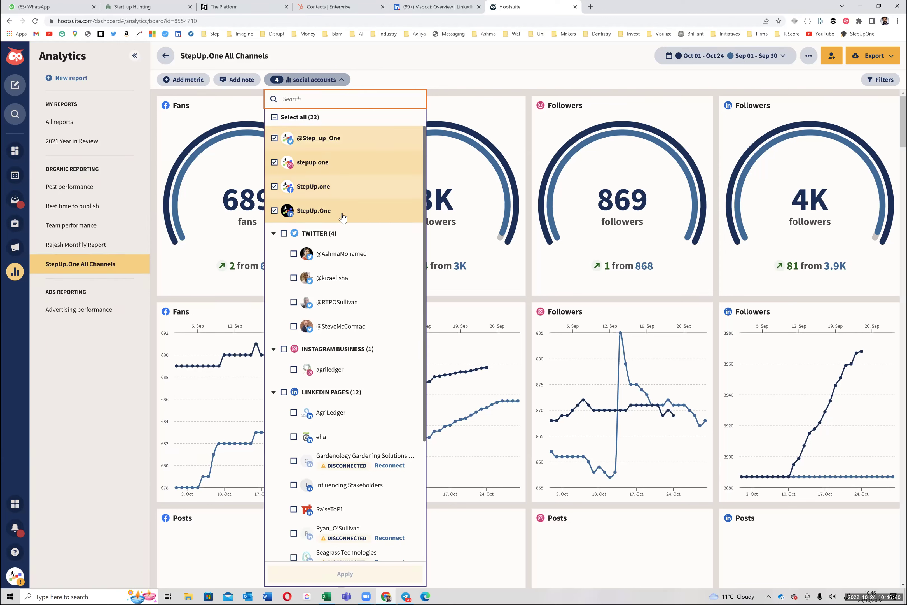
pyautogui.click(274, 121)
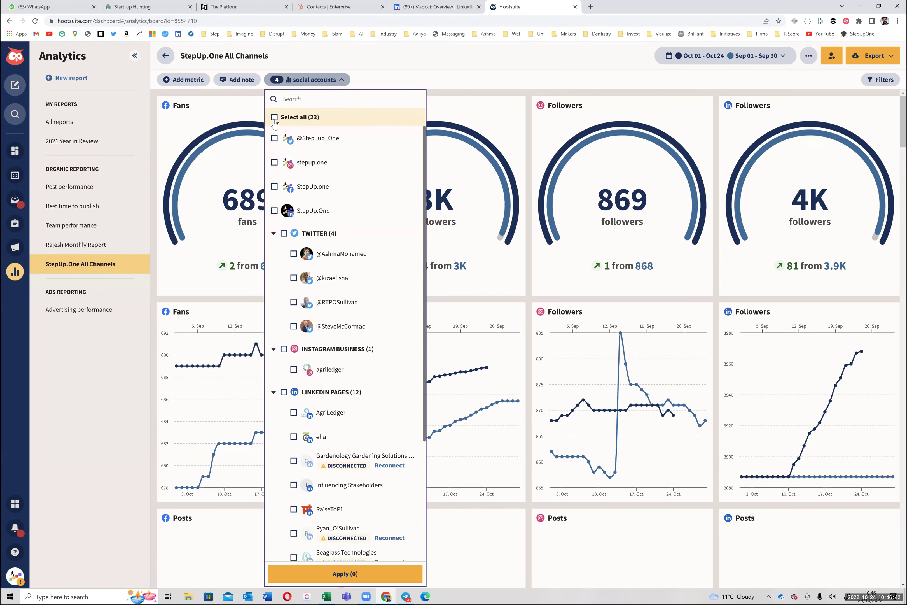
pyautogui.click(274, 117)
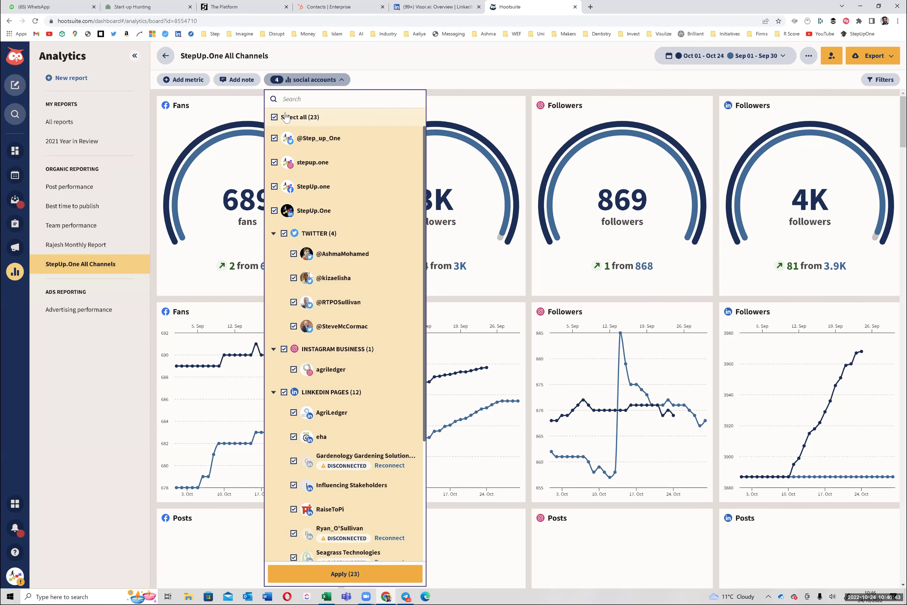
pyautogui.click(200, 90)
# Return to the list of all reports and duplicate the StepUp.One All Channels report.
pyautogui.click(166, 57)
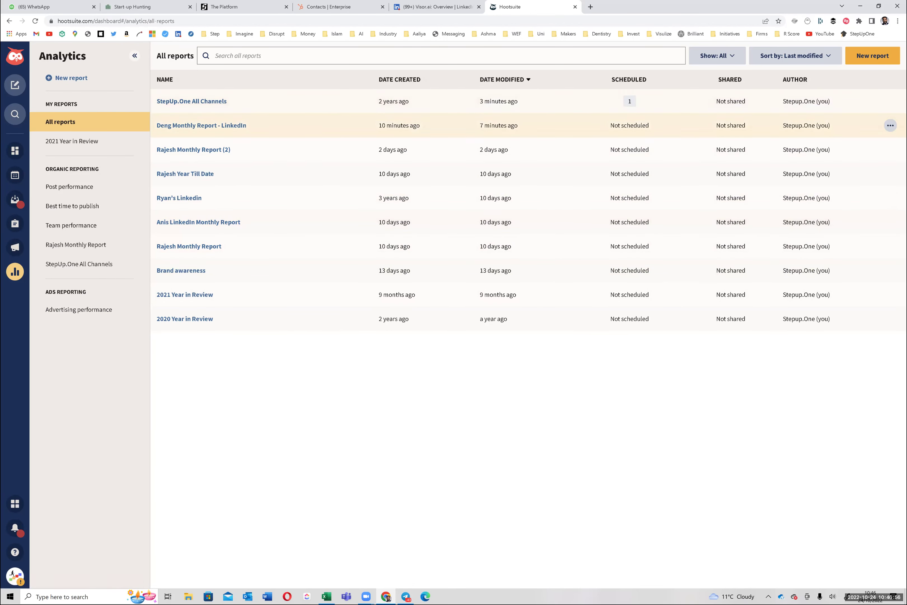
pyautogui.click(890, 101)
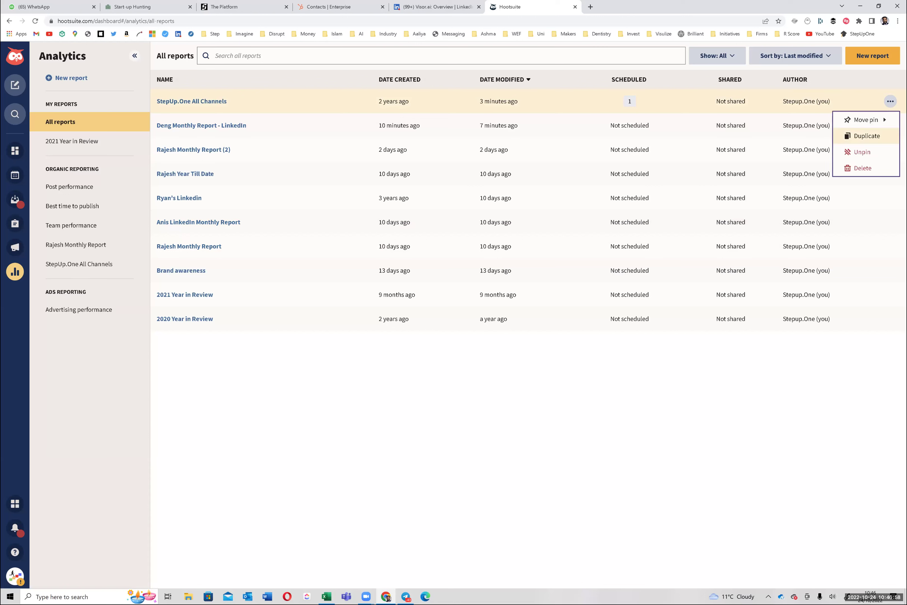
pyautogui.click(867, 135)
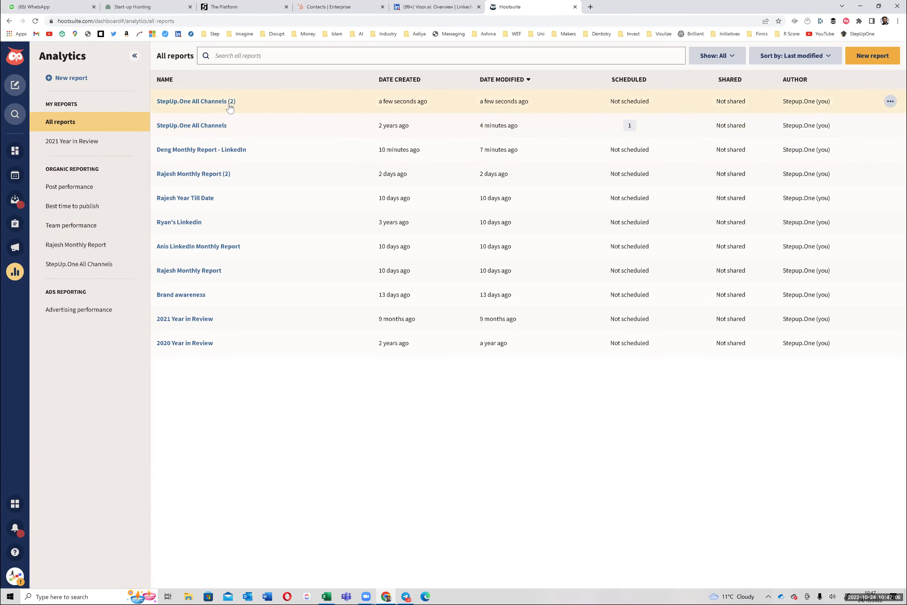
# Open the duplicated All Channels report and rename it The Labz Monthly Report.
pyautogui.click(191, 101)
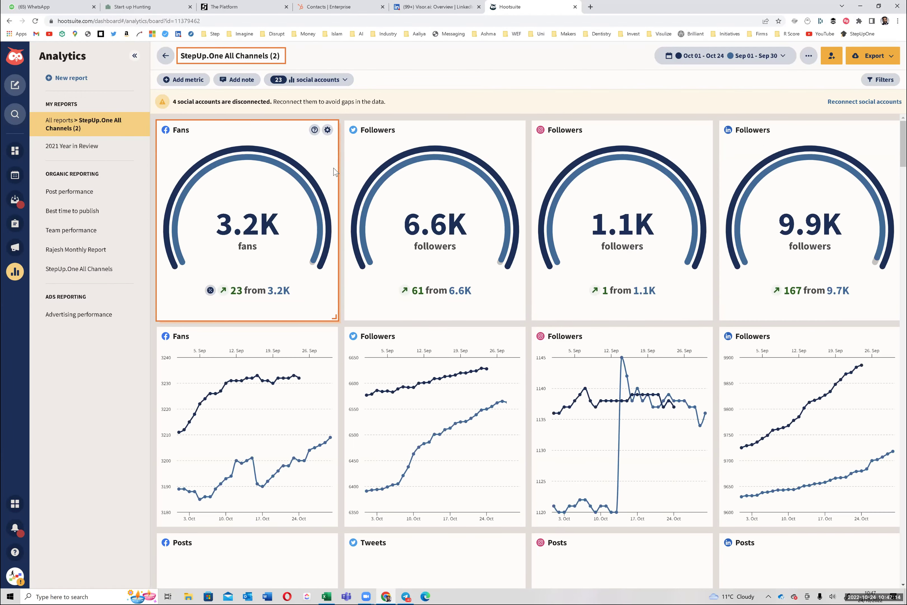
pyautogui.write('The Labz')
pyautogui.press('Delete')
pyautogui.press('Delete')
pyautogui.press('Delete')
pyautogui.press('Delete')
pyautogui.press('Delete')
pyautogui.press('Delete')
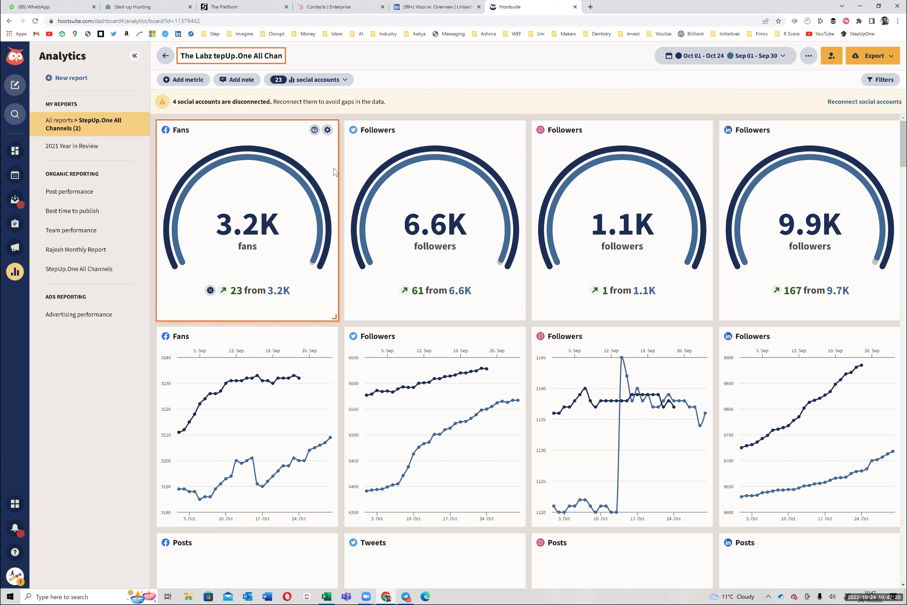
pyautogui.press('Delete')
pyautogui.press('Delete')
pyautogui.press('Delete')
pyautogui.press('Delete')
pyautogui.press('Delete')
pyautogui.press('BackSpace')
pyautogui.press('BackSpace')
pyautogui.press('BackSpace')
pyautogui.press('BackSpace')
pyautogui.press('BackSpace')
pyautogui.write('Report')
pyautogui.press('BackSpace')
pyautogui.press('BackSpace')
pyautogui.press('BackSpace')
pyautogui.press('BackSpace')
pyautogui.press('BackSpace')
pyautogui.write('Monthly Report')
pyautogui.press('Return')
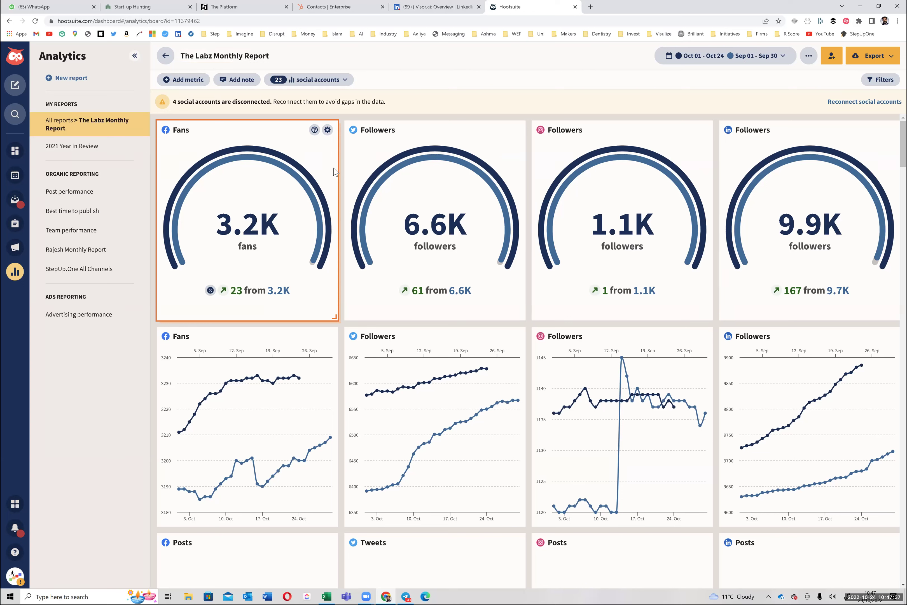
# Limit The Labz Monthly Report's social accounts to the agriledger Instagram account and the AgriLedger LinkedIn page.
pyautogui.click(333, 79)
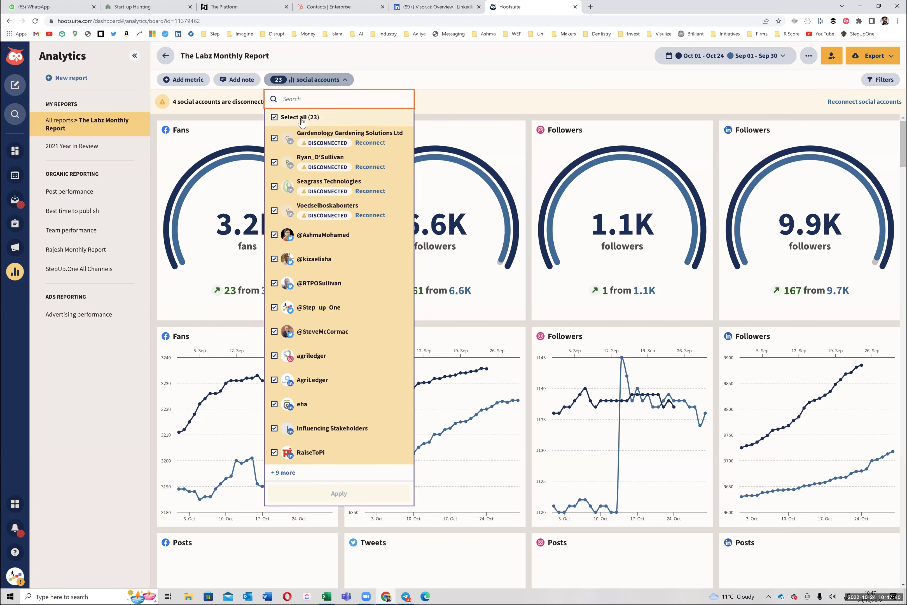
pyautogui.click(274, 117)
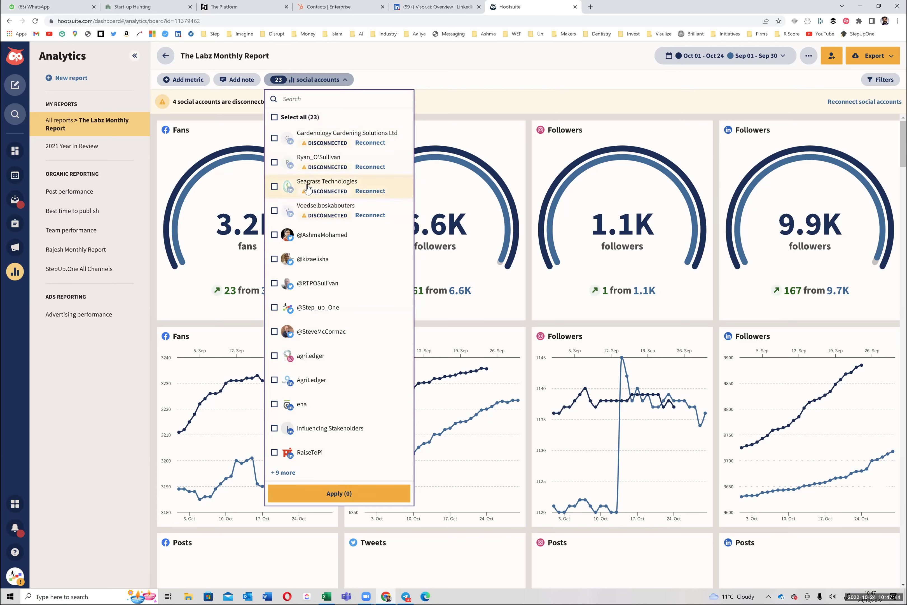
pyautogui.click(274, 356)
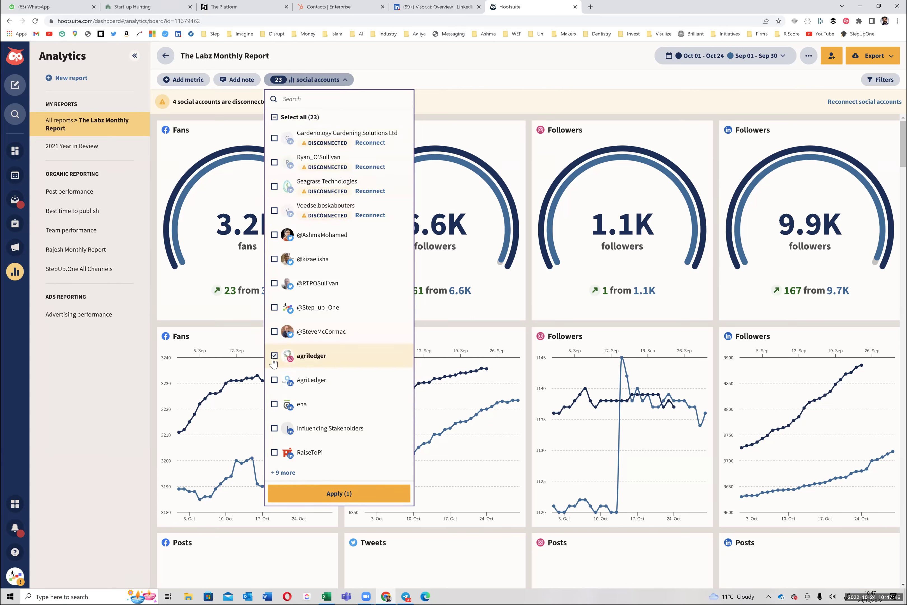
pyautogui.click(274, 380)
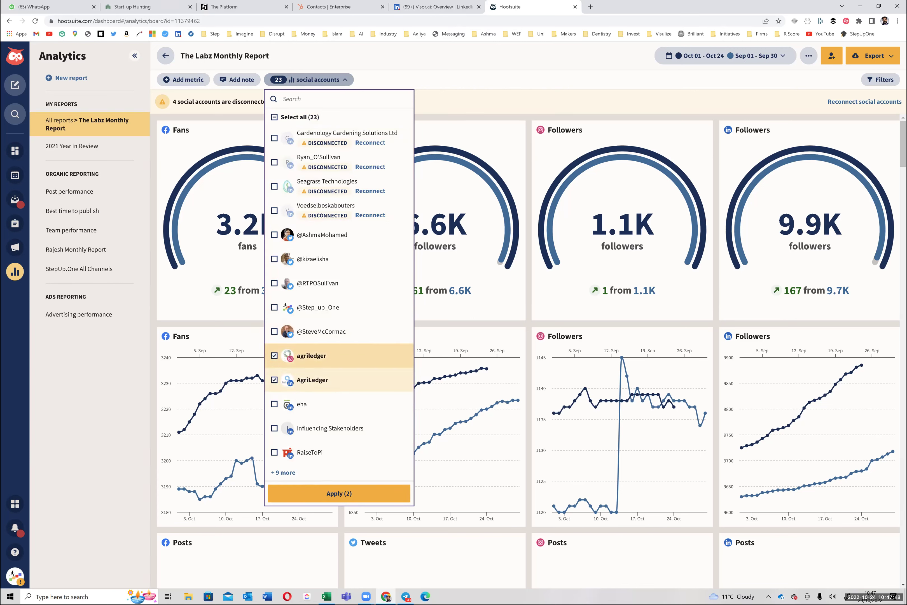
pyautogui.click(336, 493)
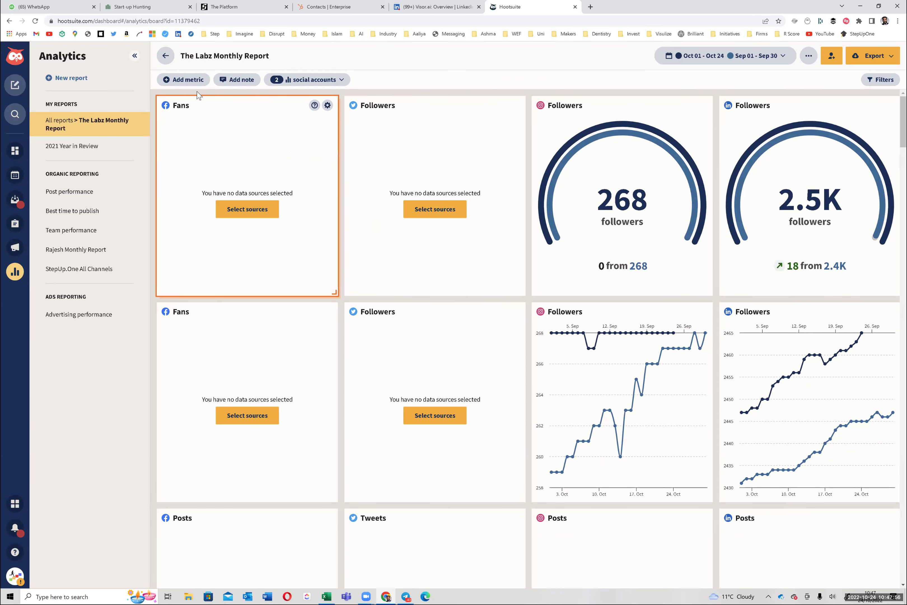
# Review the metrics available to add for LinkedIn Pages and LinkedIn profiles, and return to the report without adding any.
pyautogui.click(191, 81)
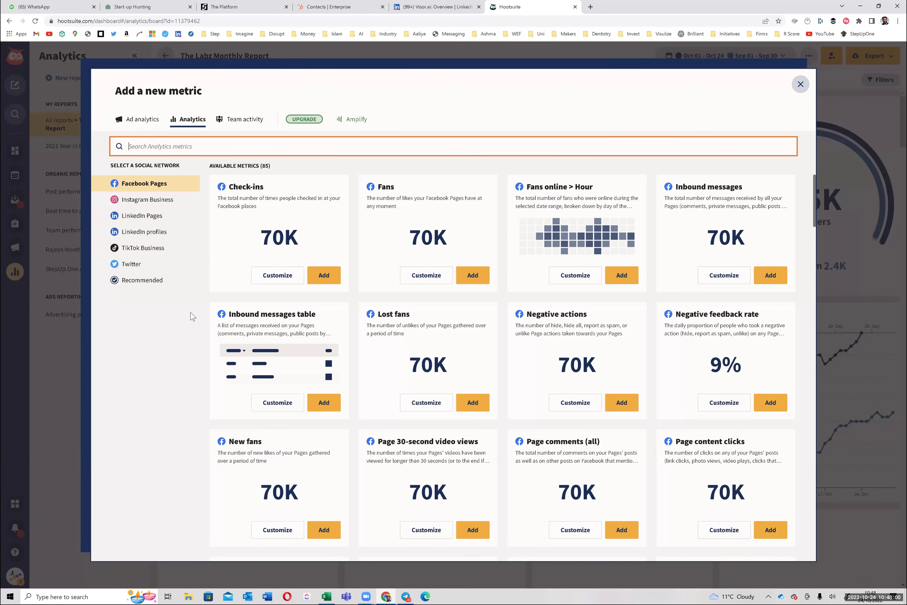
pyautogui.click(140, 221)
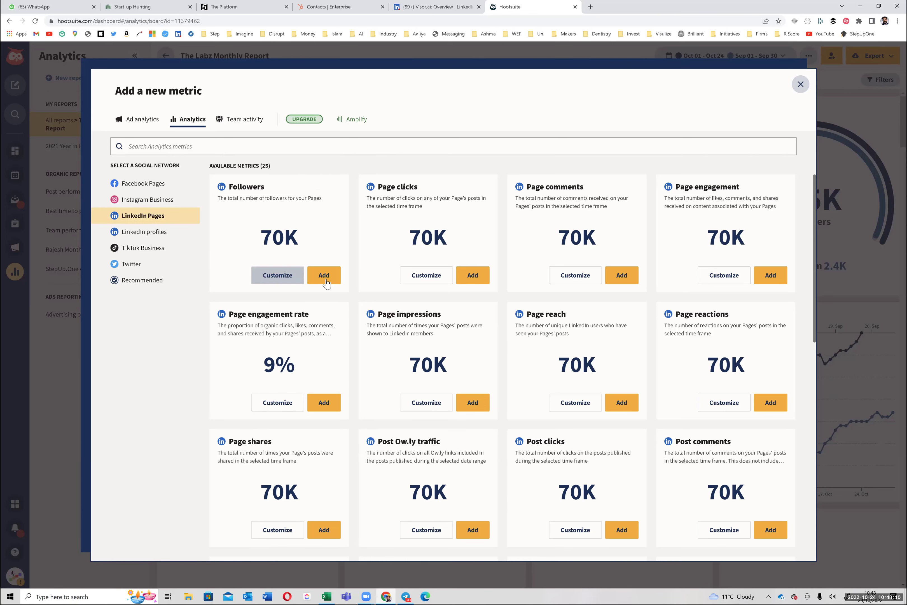
pyautogui.scroll(-7, 648, 273)
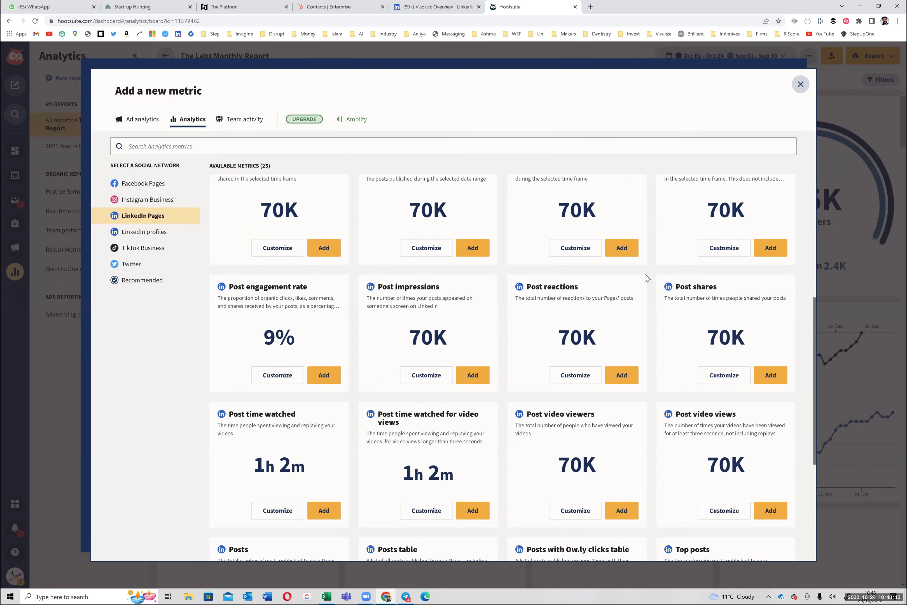
pyautogui.scroll(-5, 648, 279)
pyautogui.scroll(13, 648, 280)
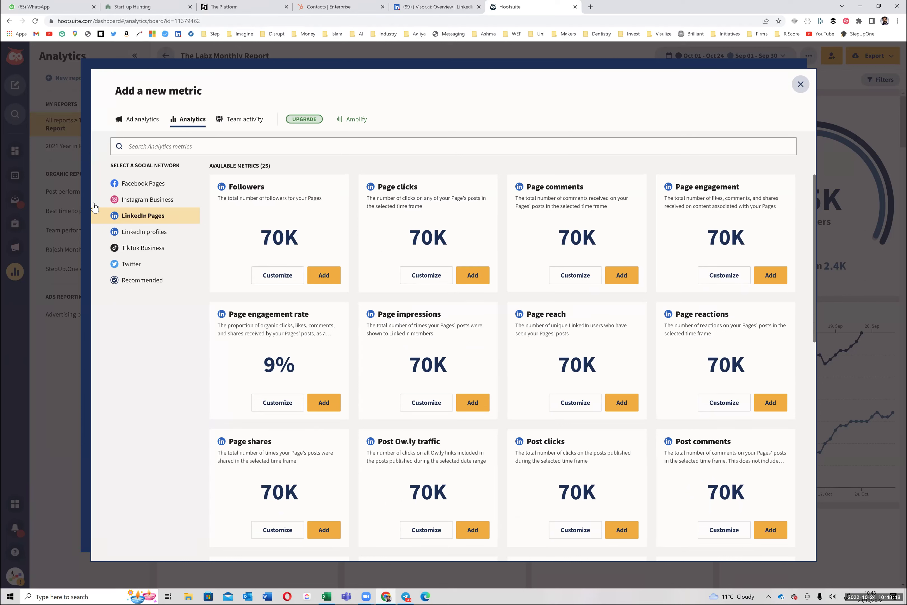
pyautogui.click(136, 233)
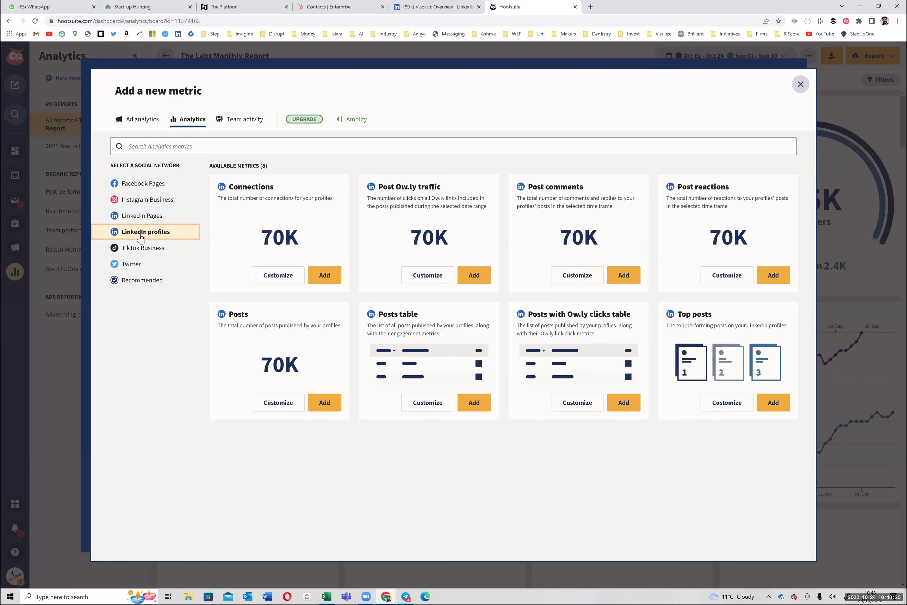
pyautogui.click(141, 215)
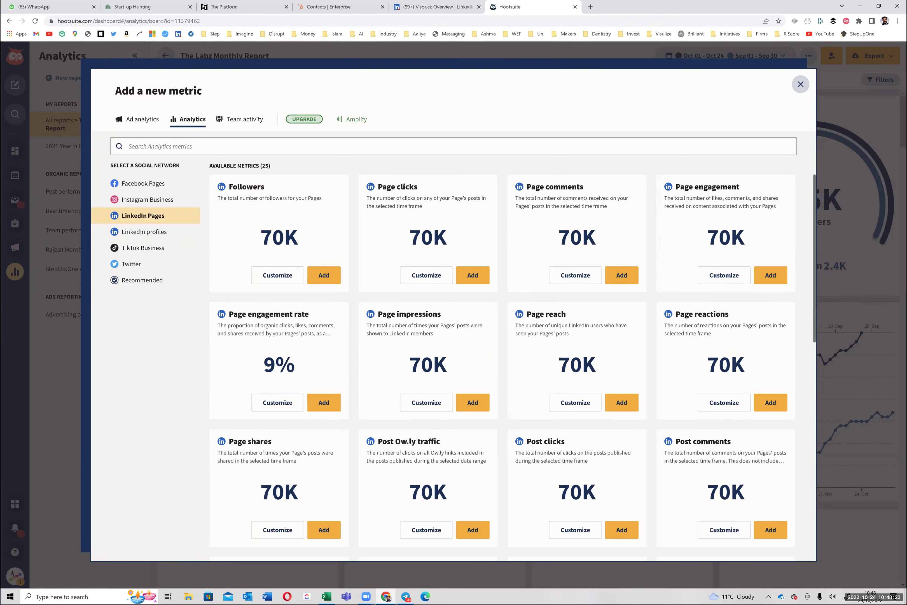
pyautogui.click(800, 84)
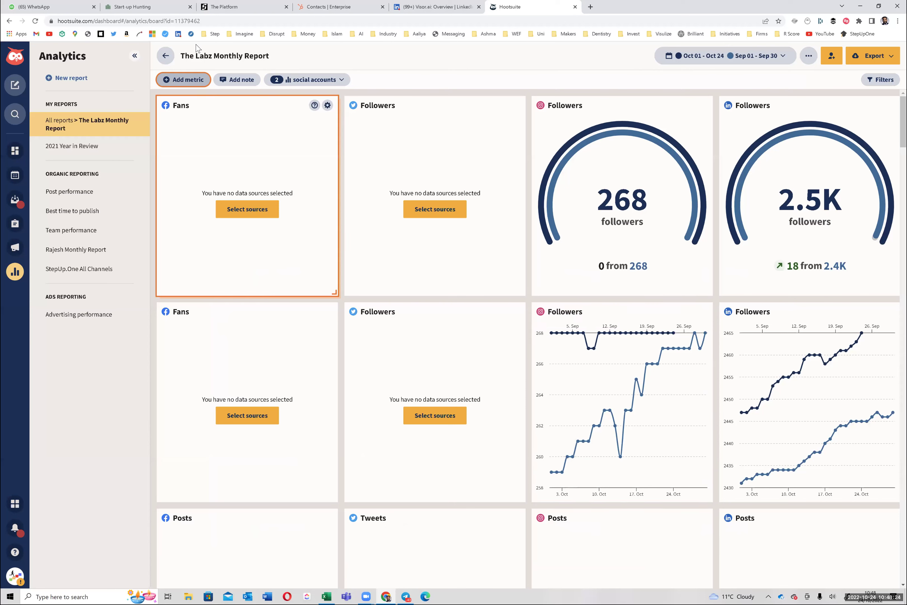
# Return to the list of all reports and open the StepUp.One All Channels report.
pyautogui.click(171, 55)
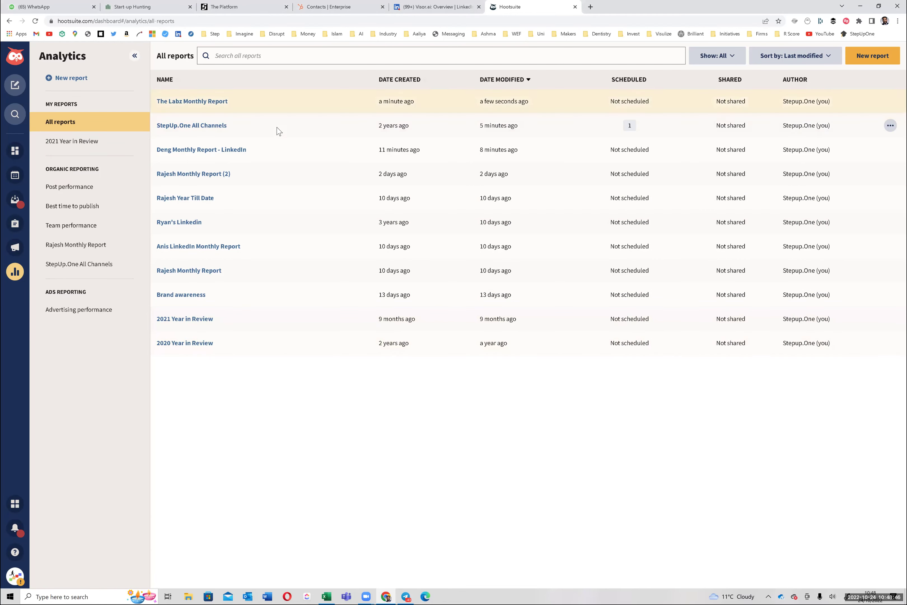
pyautogui.click(207, 125)
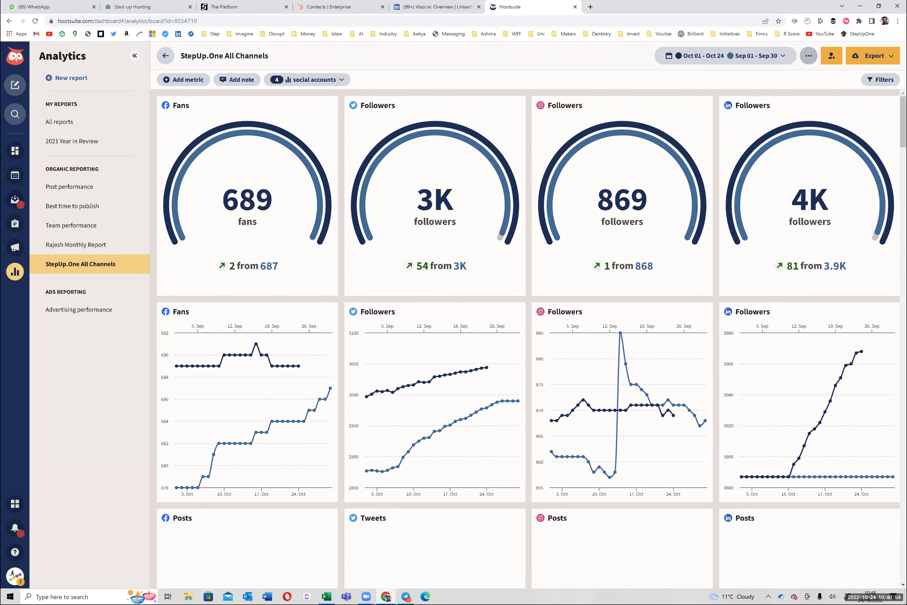
pyautogui.click(808, 56)
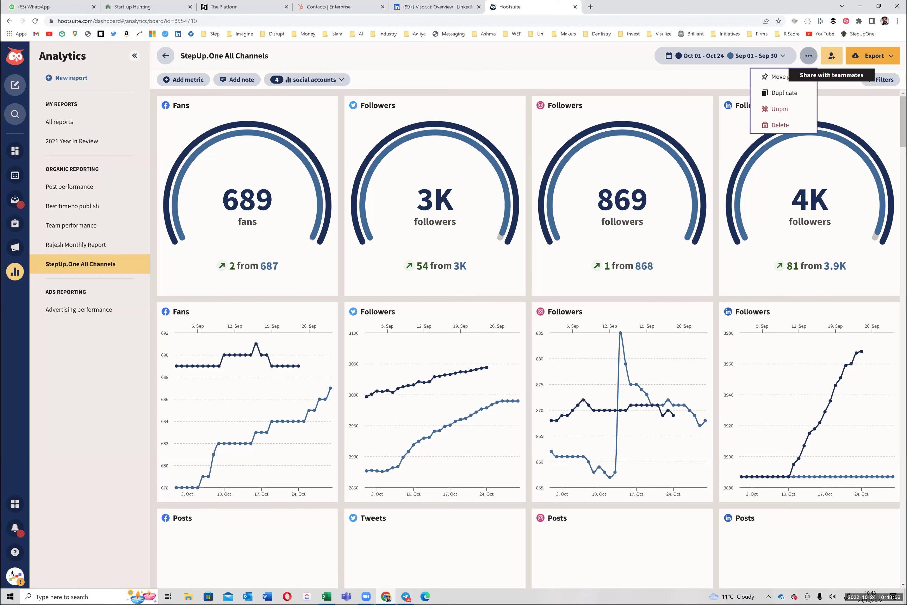
# Start a new scheduled export of the StepUp.One All Channels report in PDF format with monthly frequency.
pyautogui.click(874, 56)
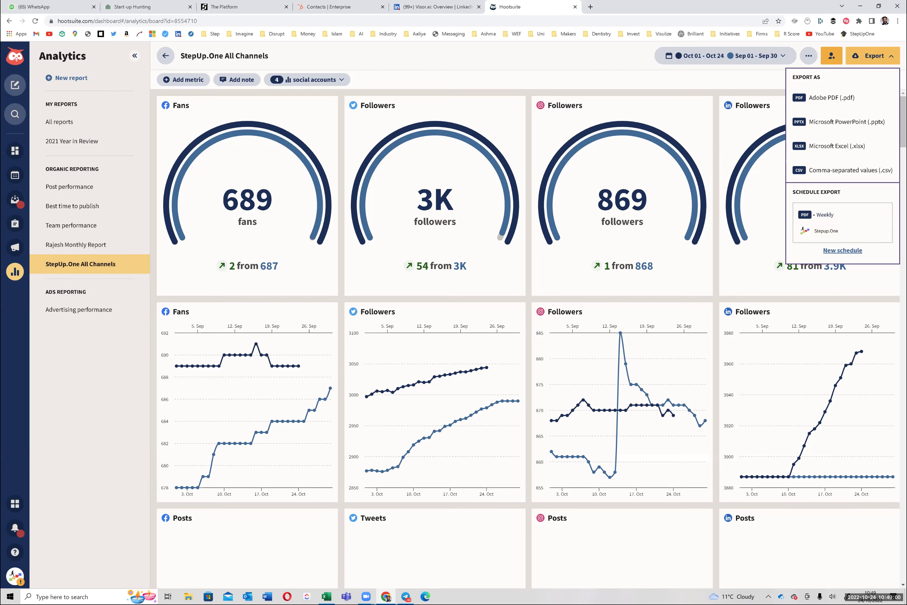
pyautogui.click(843, 250)
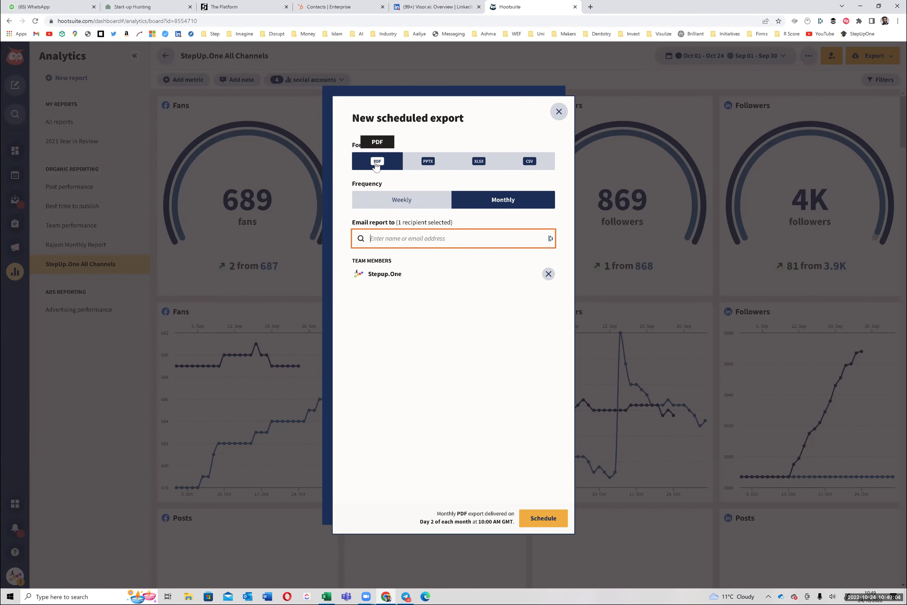
pyautogui.click(377, 200)
pyautogui.click(489, 200)
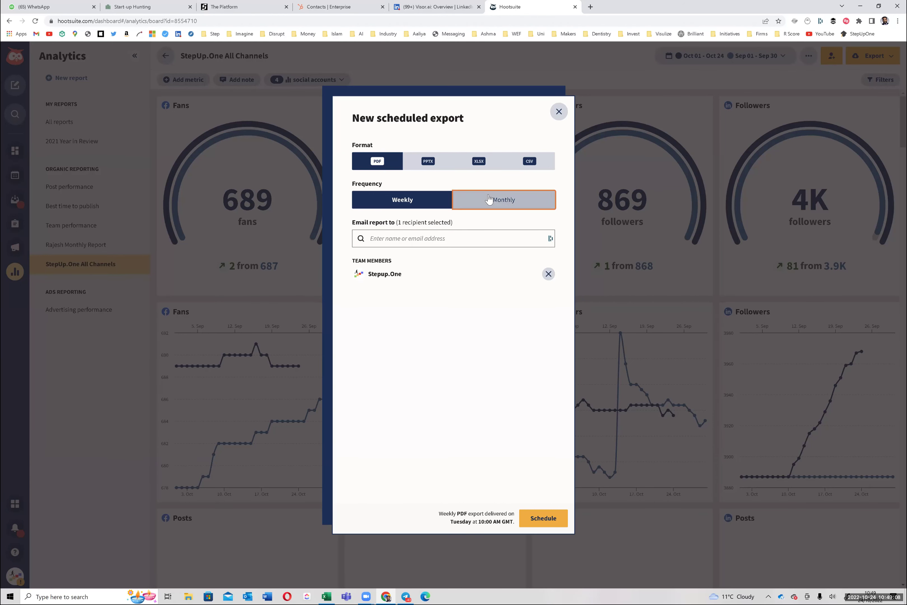
# Try to add a recipient's e-mail address to the scheduled export, and close the setup without saving it.
pyautogui.click(466, 239)
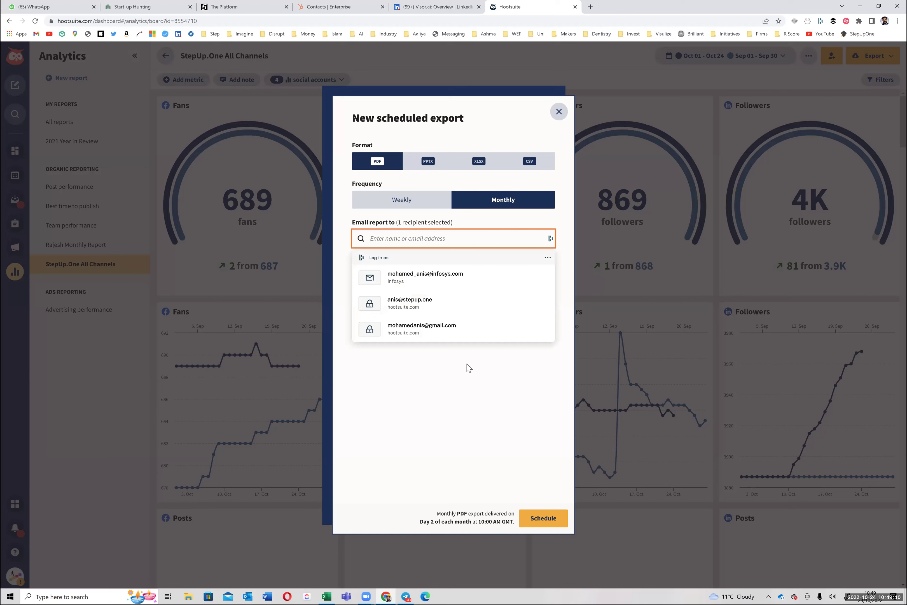
pyautogui.click(432, 264)
pyautogui.click(427, 244)
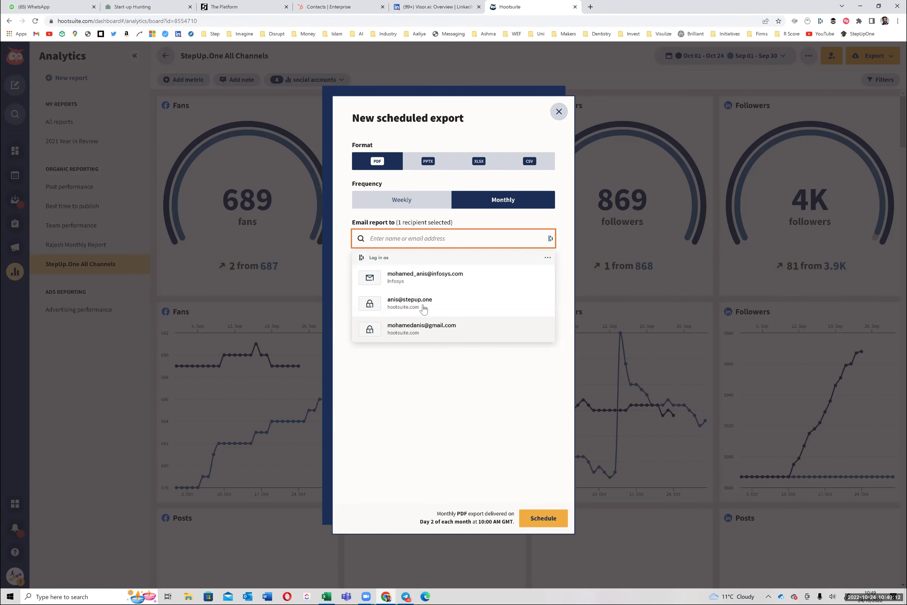
pyautogui.click(425, 307)
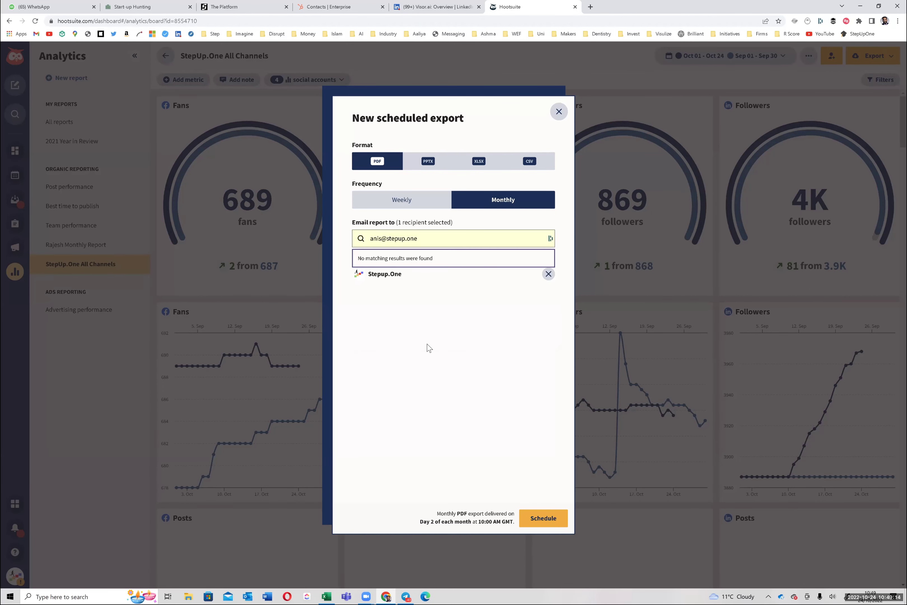
pyautogui.click(444, 242)
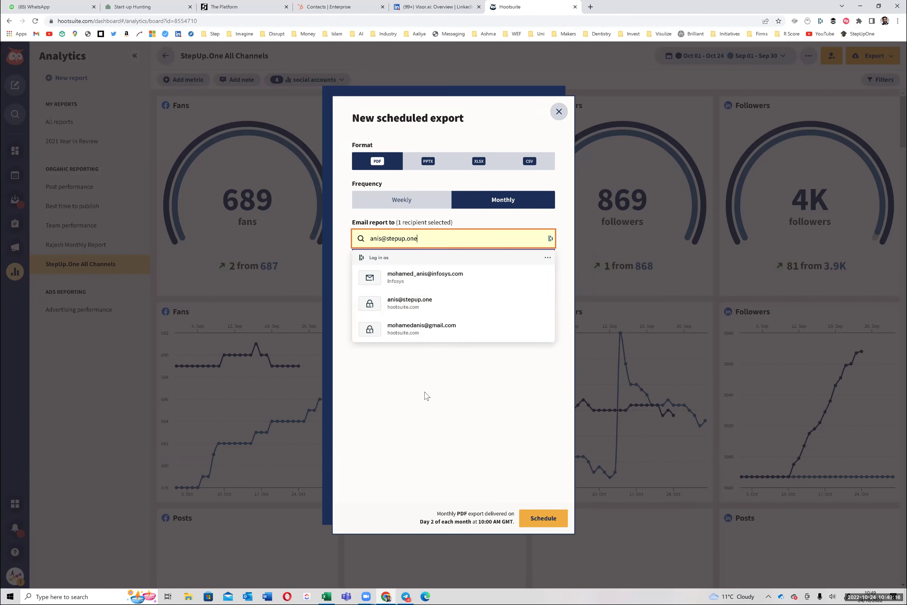
pyautogui.click(489, 486)
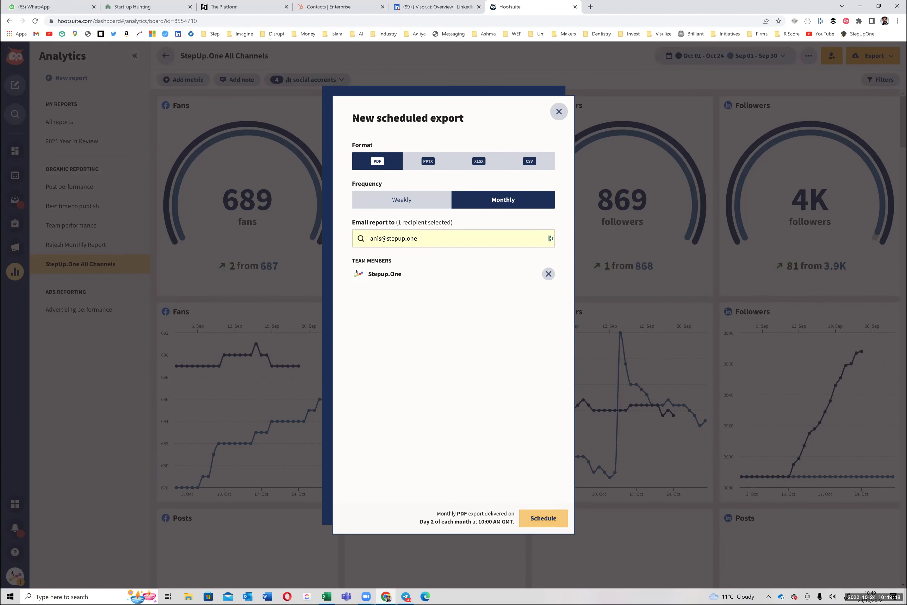
pyautogui.click(543, 517)
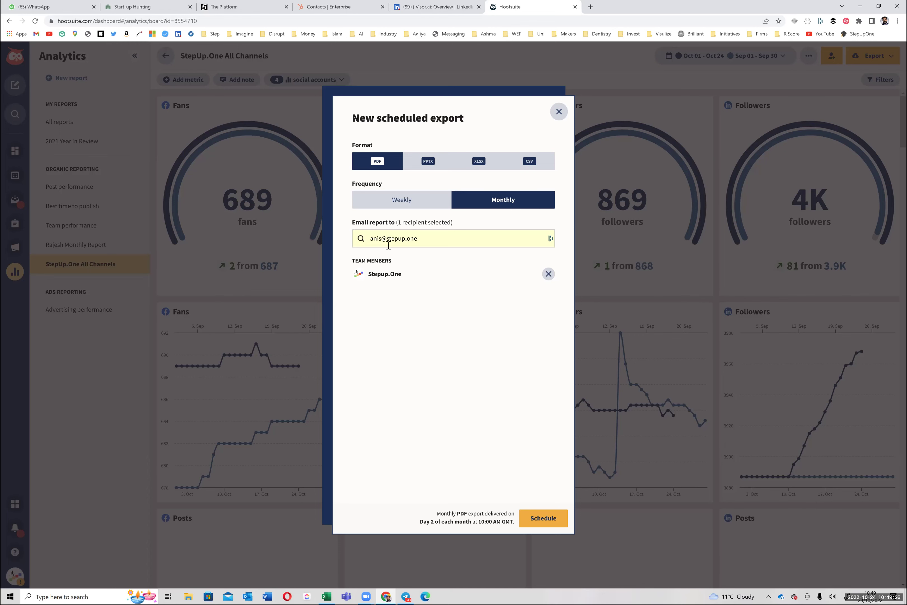
pyautogui.click(559, 112)
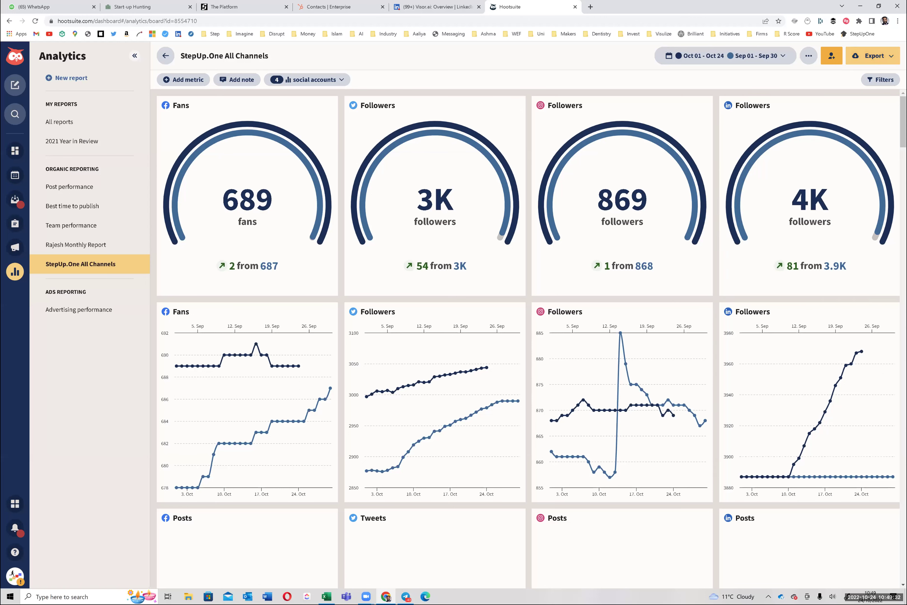
# Export the StepUp.One All Channels report as an Adobe PDF, download it and open the downloaded file.
pyautogui.click(873, 56)
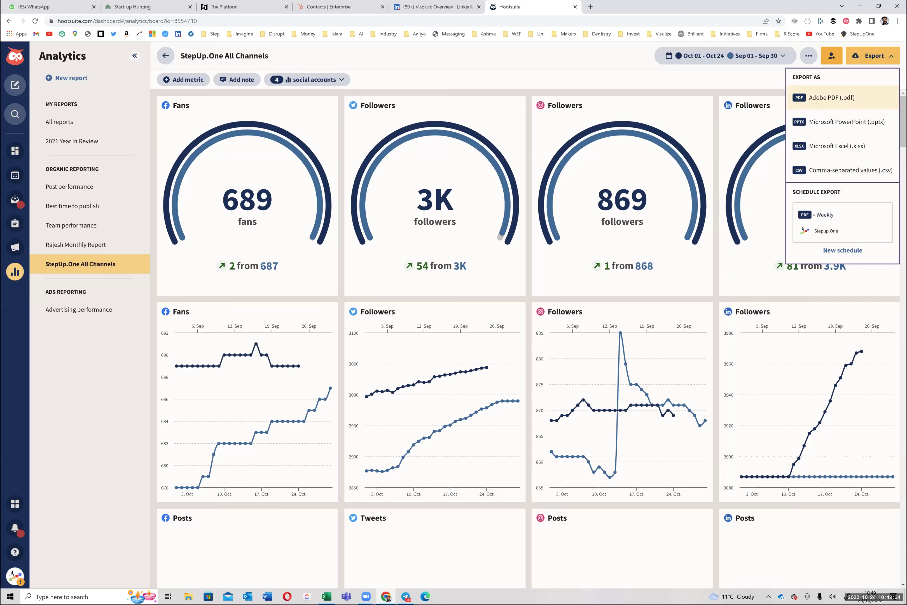
pyautogui.click(832, 97)
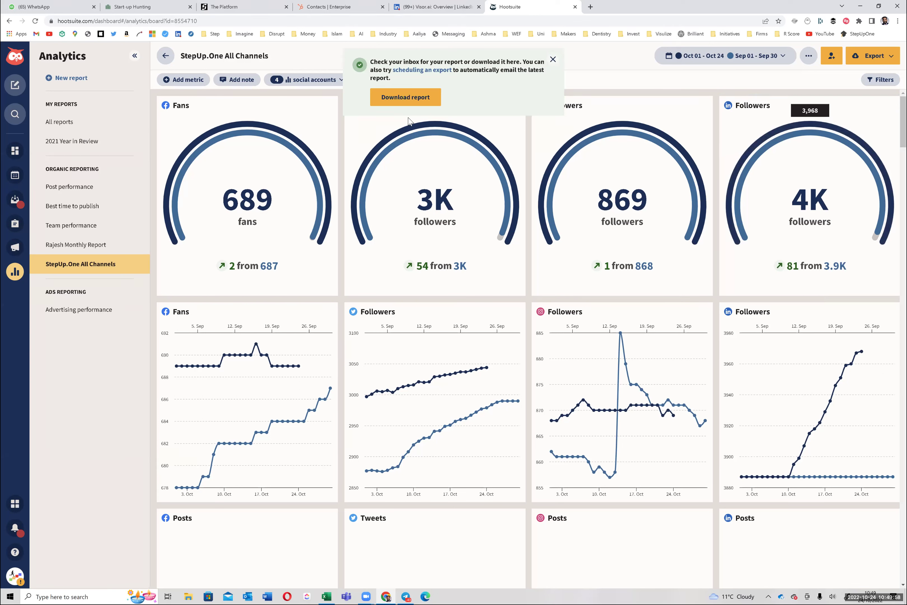
pyautogui.click(412, 99)
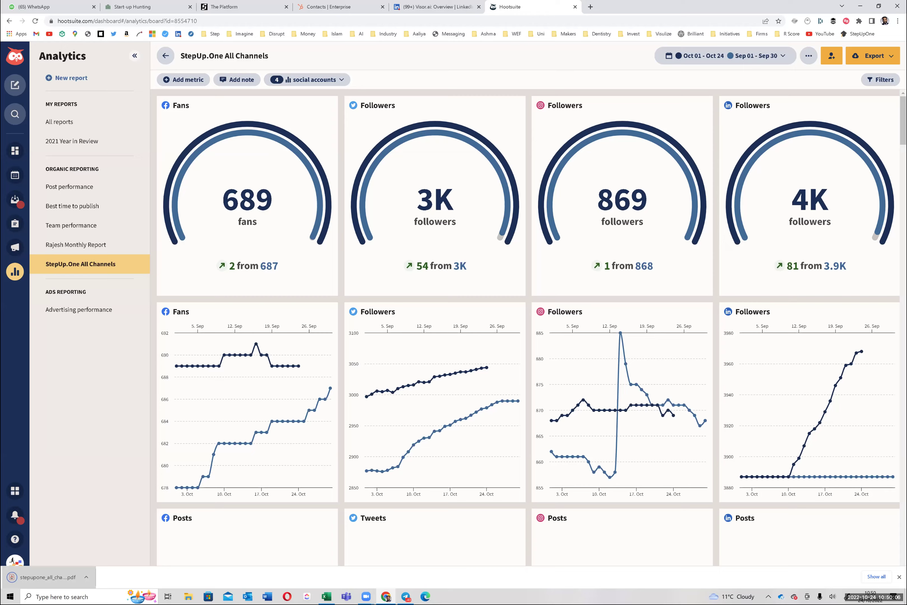
pyautogui.click(47, 577)
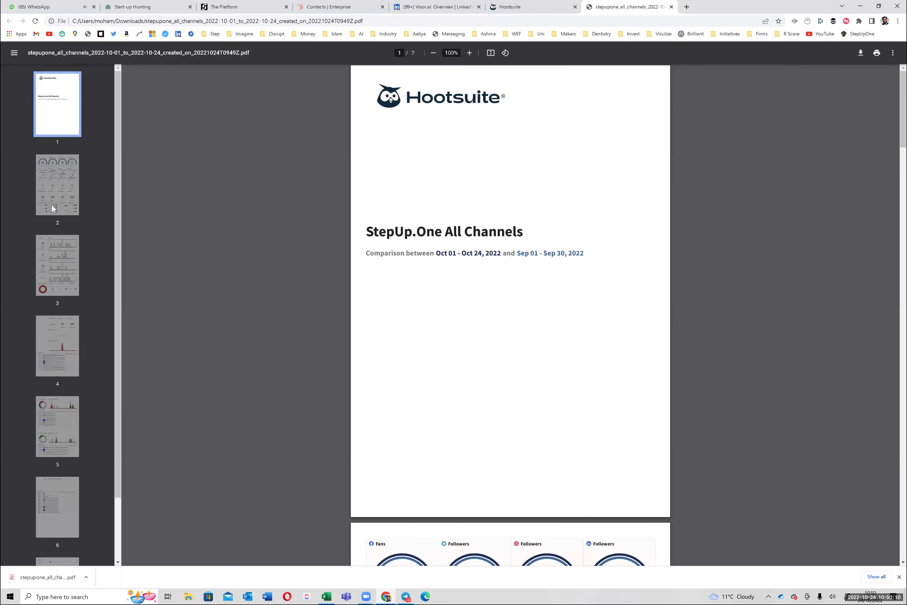
# Examine the exported PDF's cover page with its title and comparison dates, and the per-channel metrics on page 2.
pyautogui.click(52, 205)
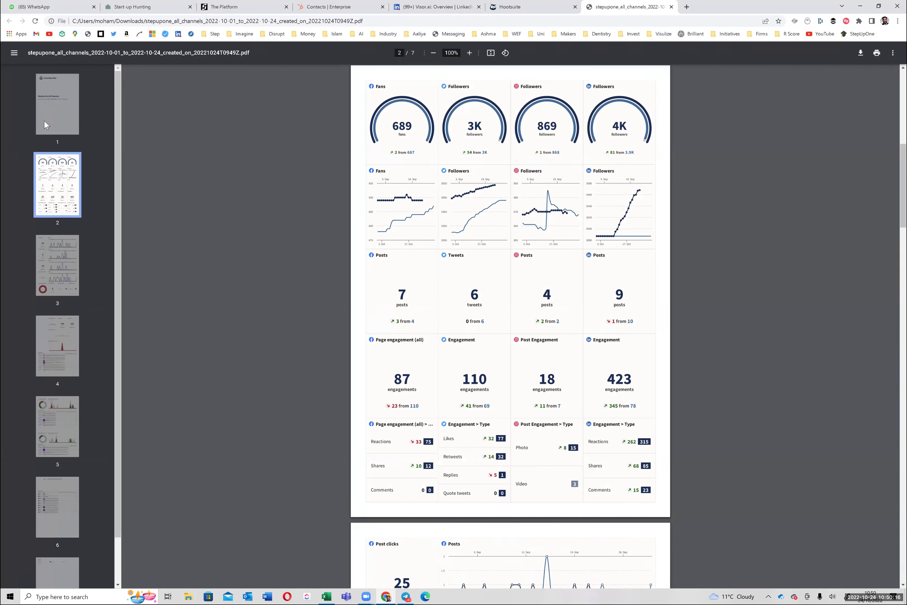
pyautogui.click(58, 117)
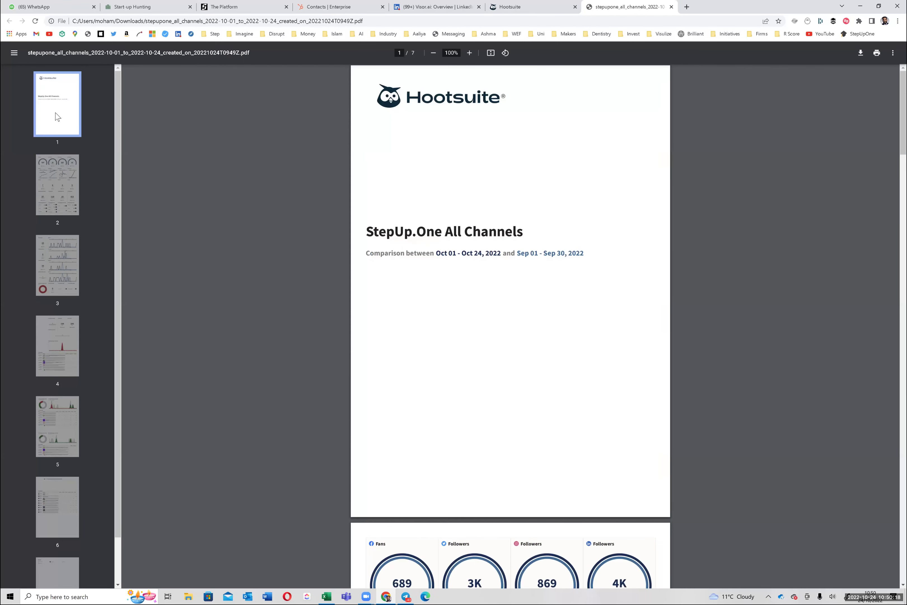
pyautogui.moveTo(365, 232); pyautogui.dragTo(523, 231)
pyautogui.click(261, 203)
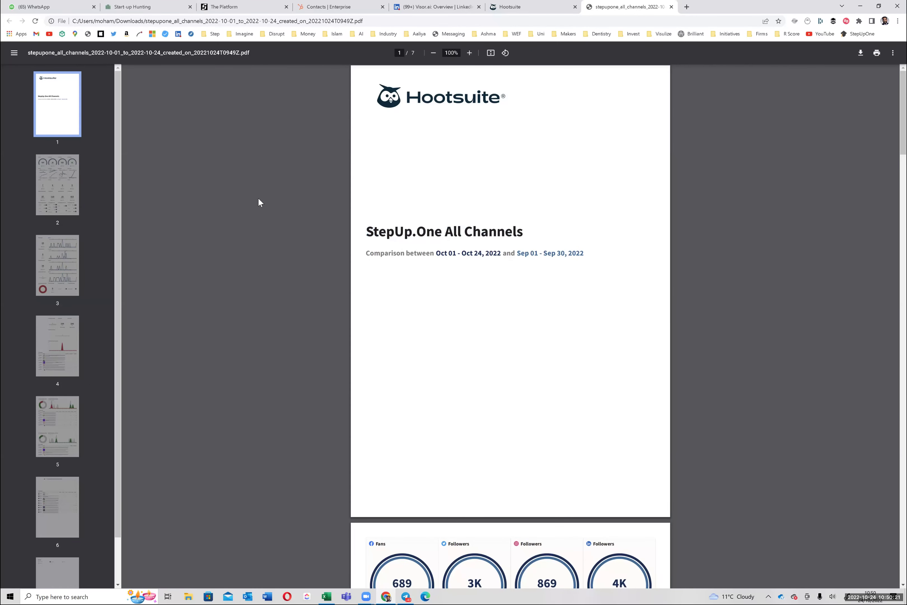
pyautogui.click(60, 185)
pyautogui.click(52, 119)
pyautogui.moveTo(477, 253); pyautogui.dragTo(491, 253)
pyautogui.click(46, 211)
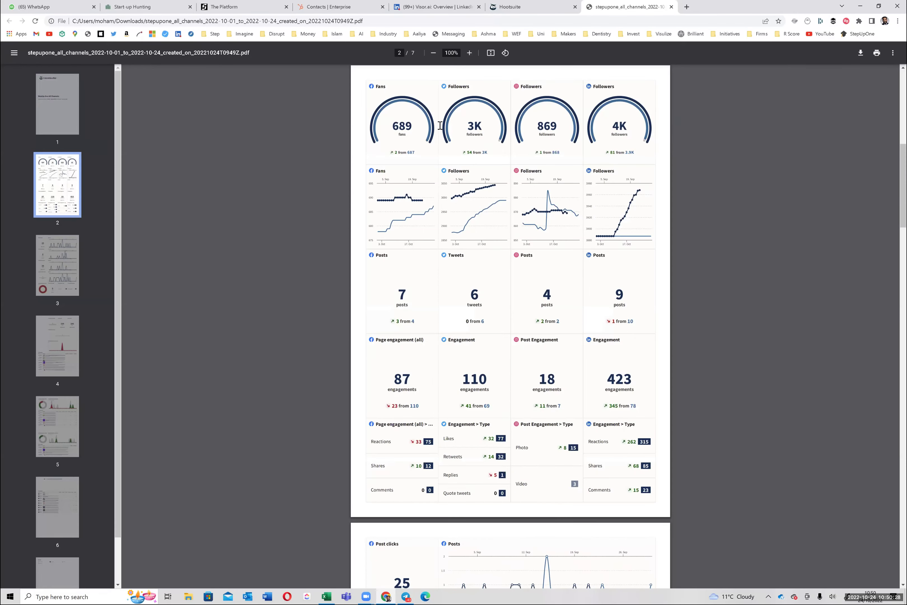
# Read through the PDF to the sources on the last page, and review pages 1 to 4 again.
pyautogui.scroll(-10, 537, 422)
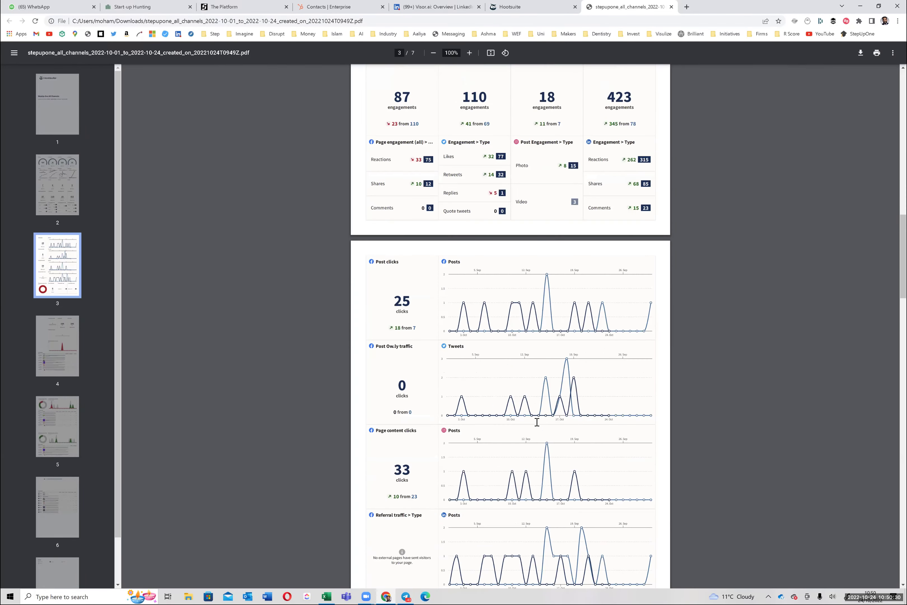
pyautogui.scroll(-18, 537, 422)
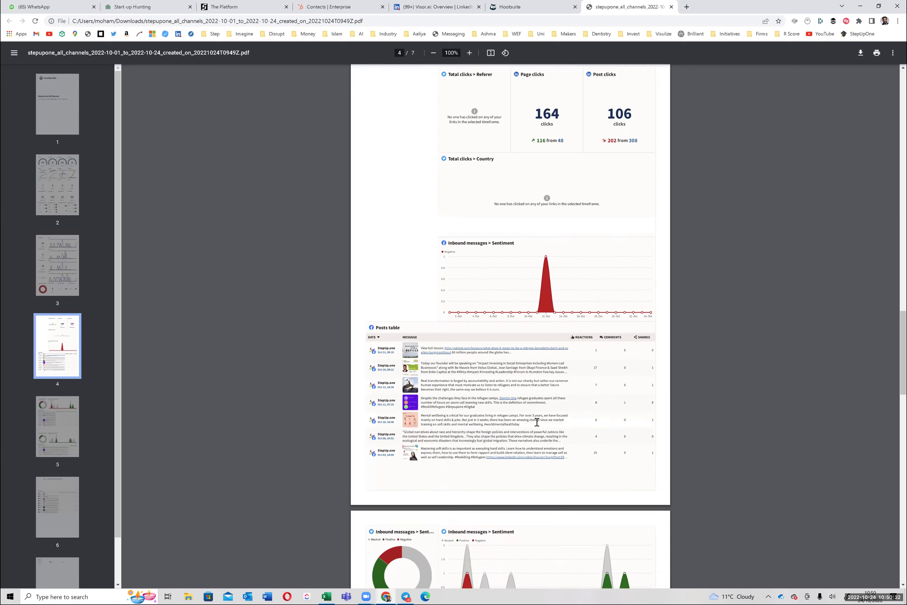
pyautogui.scroll(-6, 537, 422)
pyautogui.scroll(-9, 539, 430)
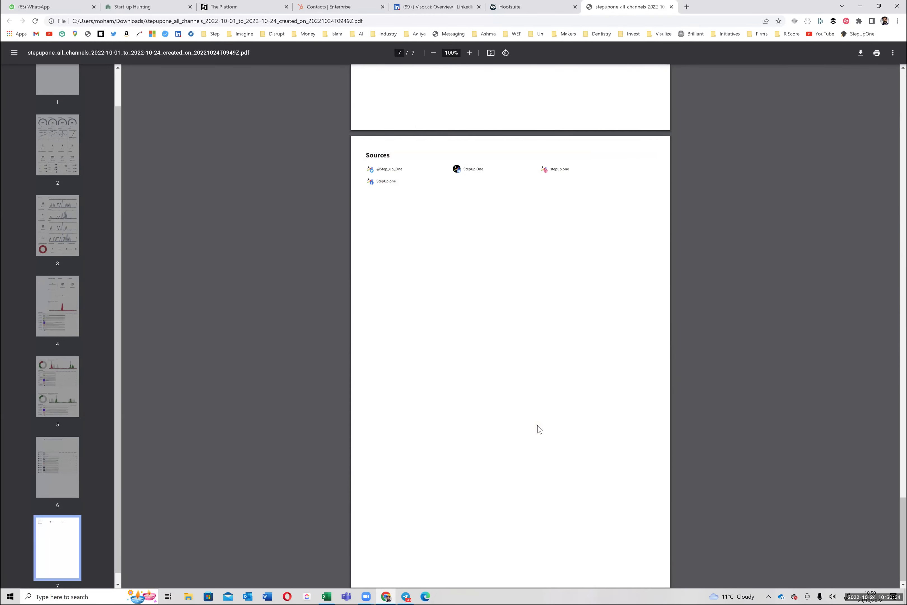
pyautogui.scroll(20, 547, 427)
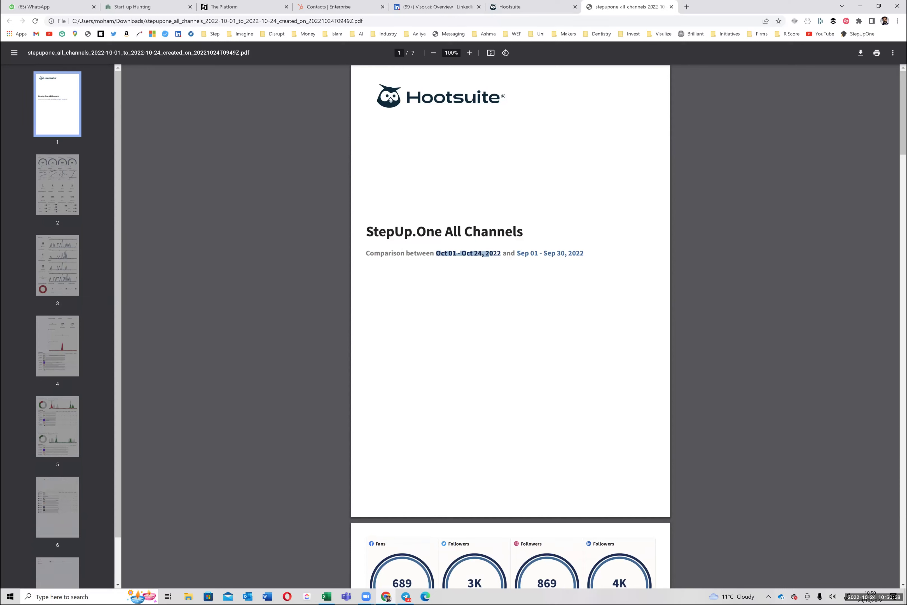
pyautogui.click(475, 112)
pyautogui.click(47, 184)
pyautogui.click(54, 256)
pyautogui.click(66, 337)
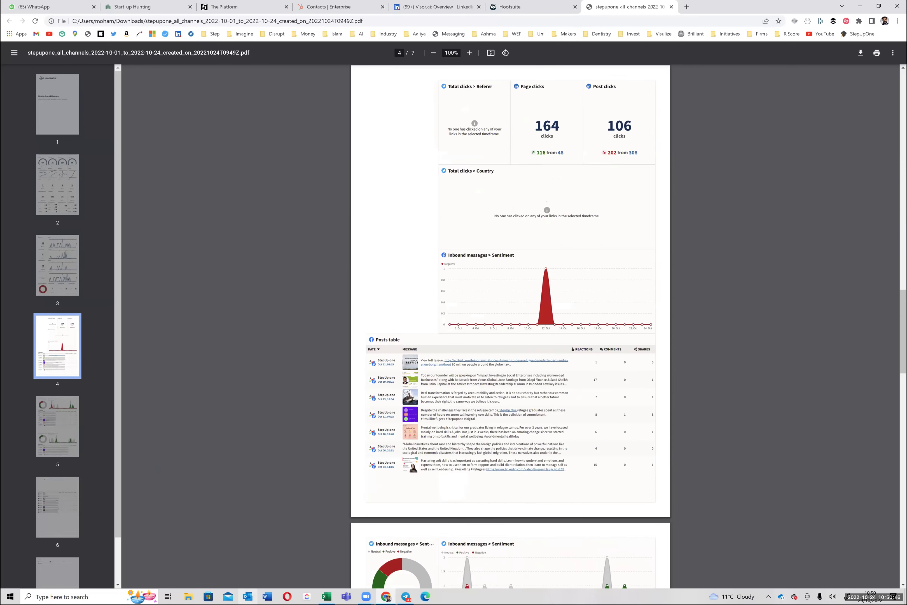
# Switch to Excel and open the recent workbook StepUp.One Sample Client Dashboard Template V1.0.
pyautogui.click(327, 596)
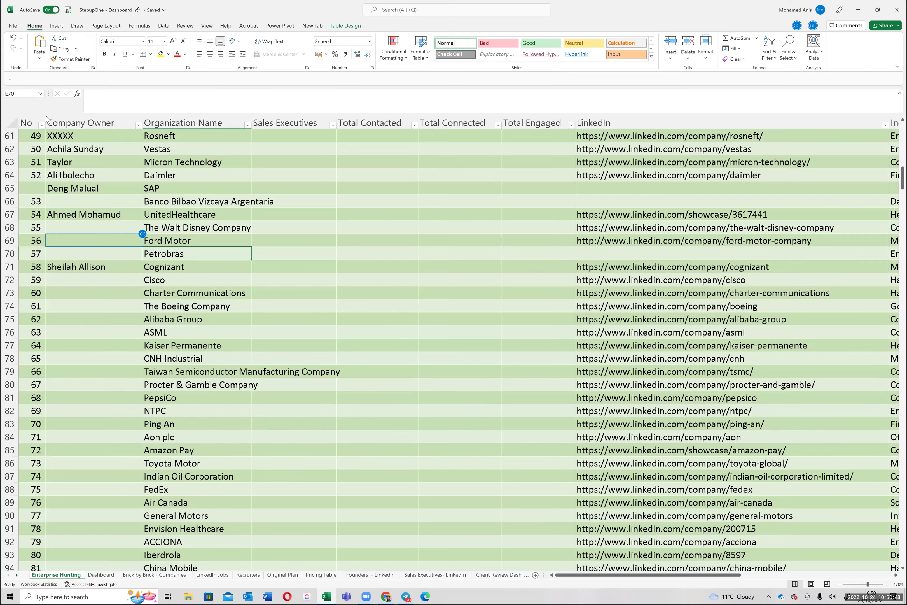
pyautogui.click(12, 26)
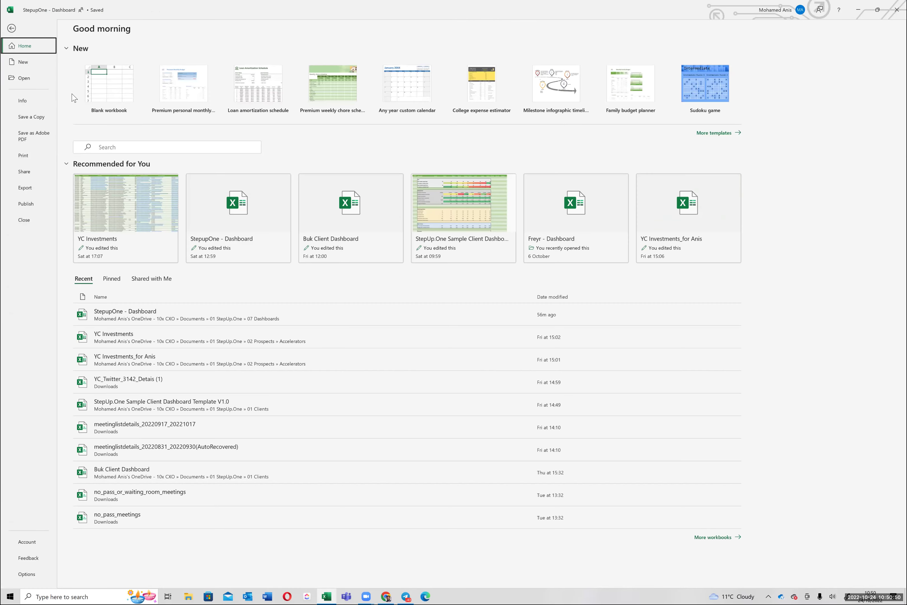
pyautogui.click(168, 400)
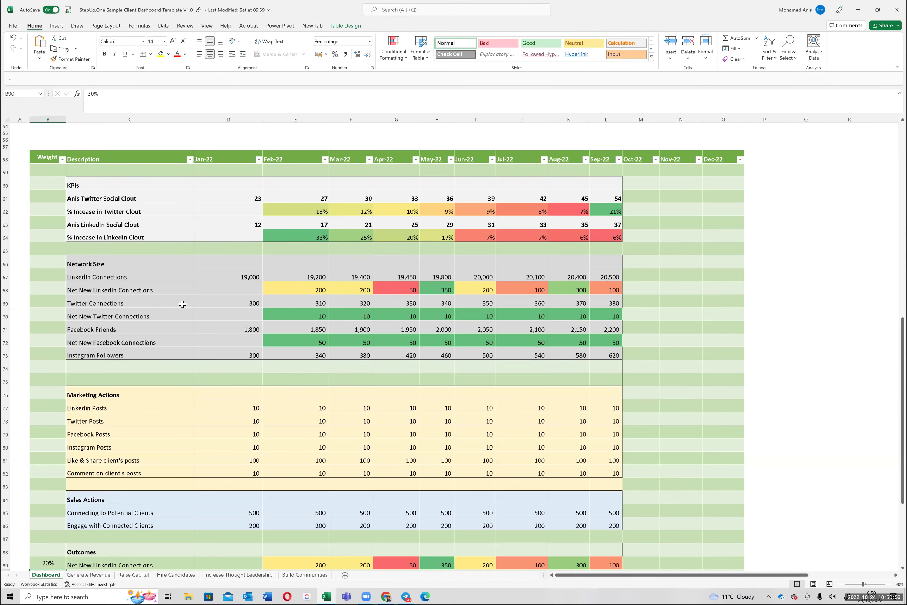
# Examine the Dashboard sheet's KPIs, network size, marketing actions, sales actions and outcomes, and the January and February LinkedIn connections.
pyautogui.click(644, 223)
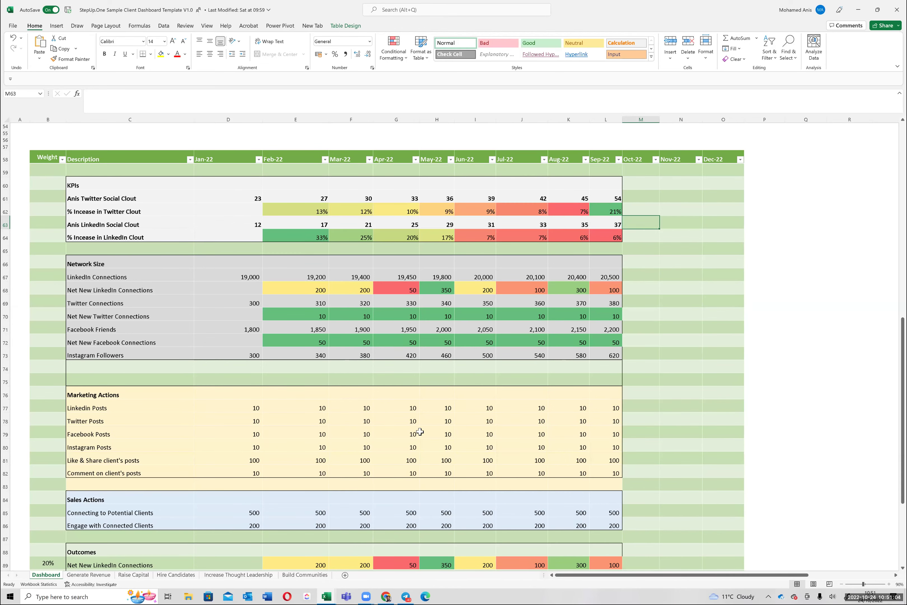
pyautogui.click(202, 228)
pyautogui.scroll(-2, 202, 248)
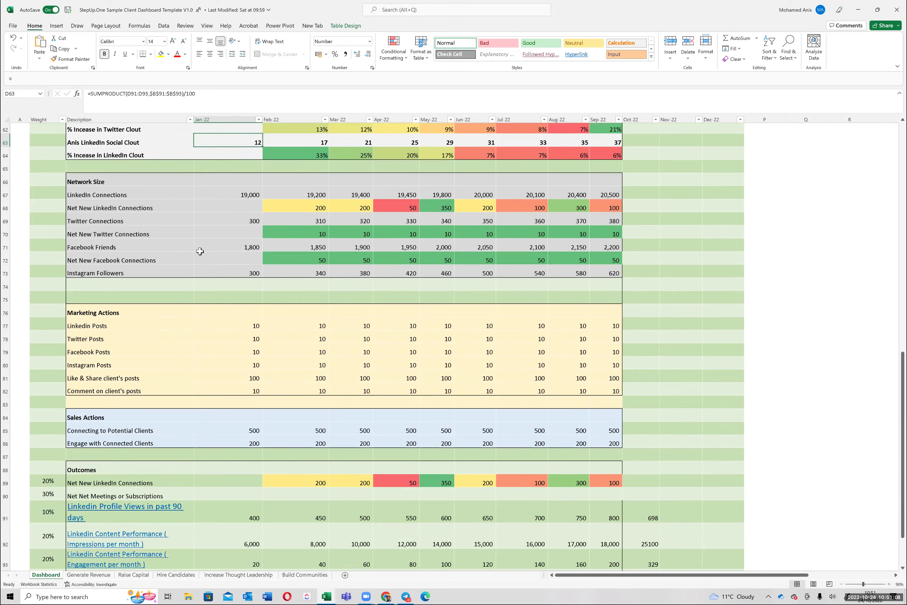
pyautogui.scroll(-5, 200, 251)
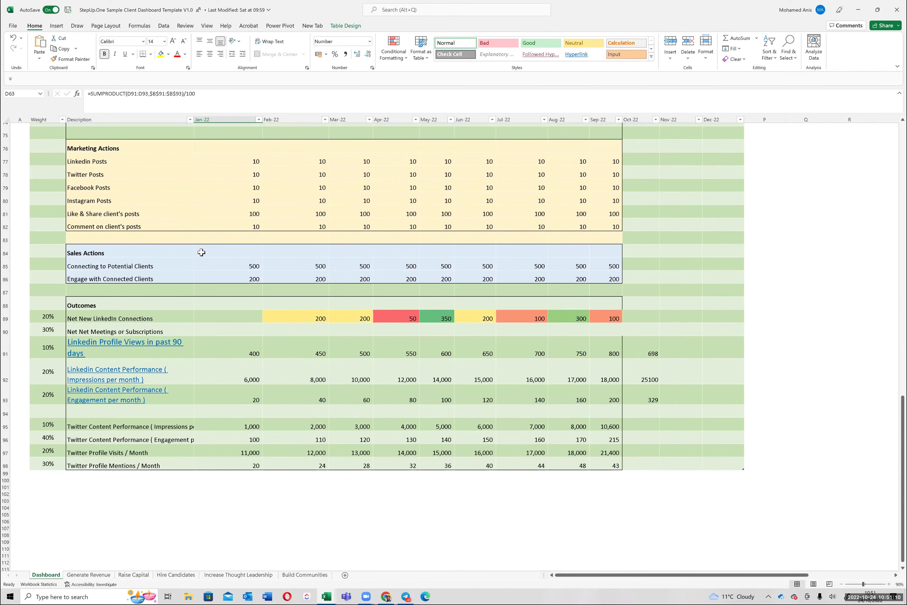
pyautogui.scroll(3, 204, 253)
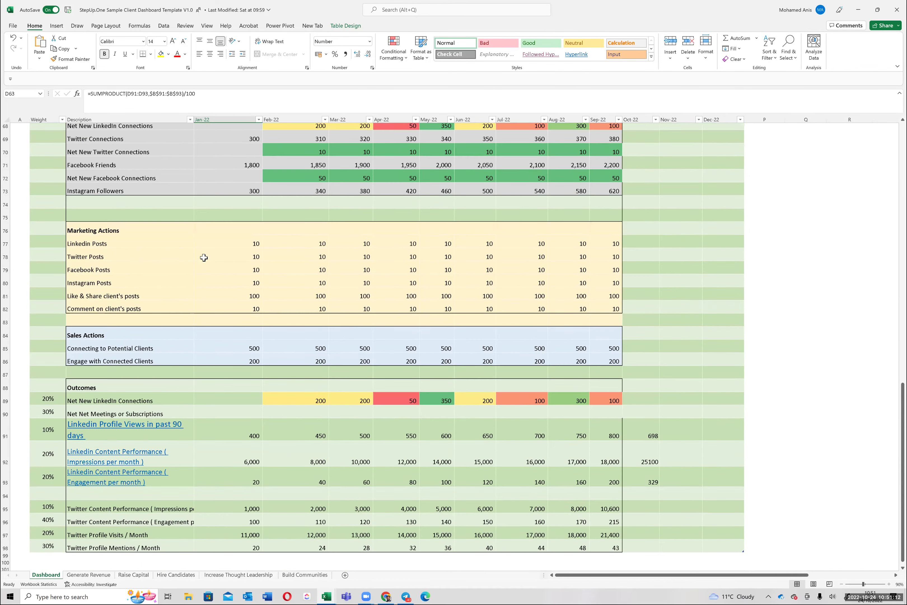
pyautogui.scroll(2, 204, 255)
pyautogui.scroll(1, 204, 258)
pyautogui.click(242, 215)
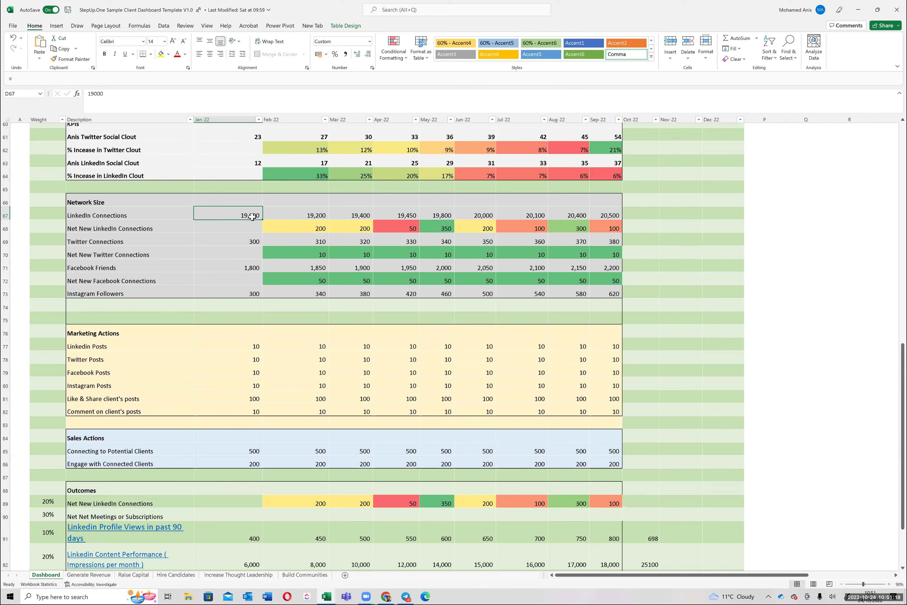
pyautogui.click(303, 214)
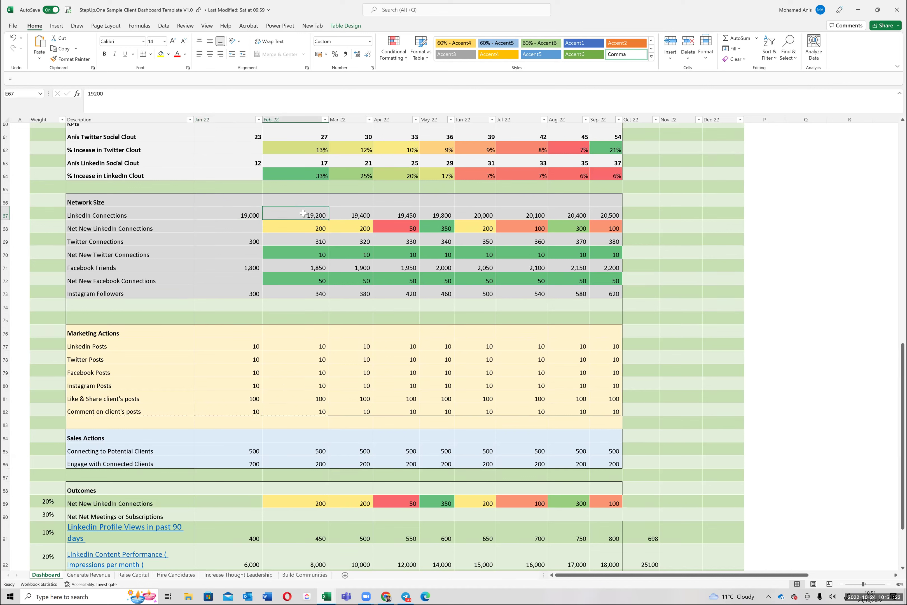
# Examine the Network Size rows for LinkedIn, Twitter, Facebook and Instagram from January to September, then the section as a whole.
pyautogui.click(358, 215)
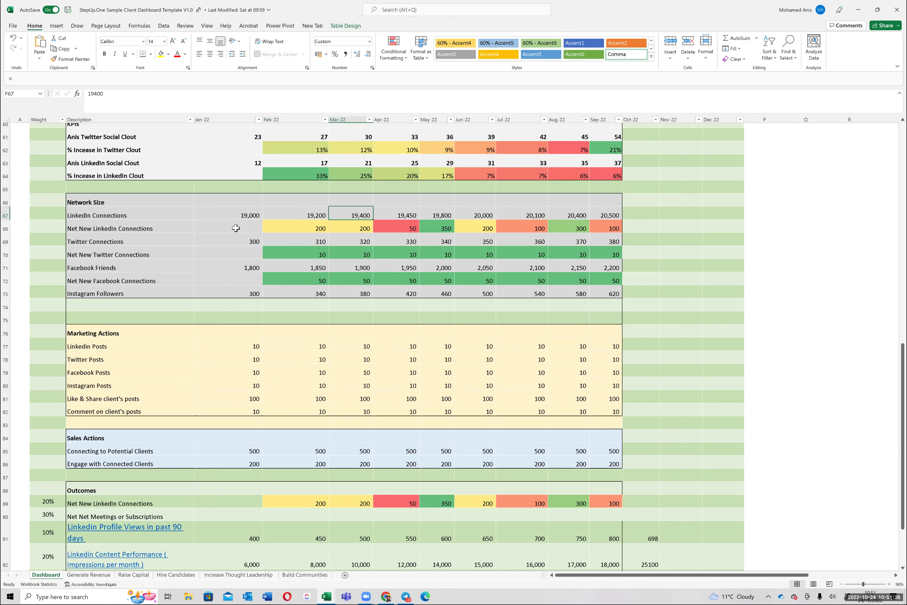
pyautogui.moveTo(120, 217); pyautogui.dragTo(410, 215)
pyautogui.moveTo(553, 207); pyautogui.dragTo(607, 211)
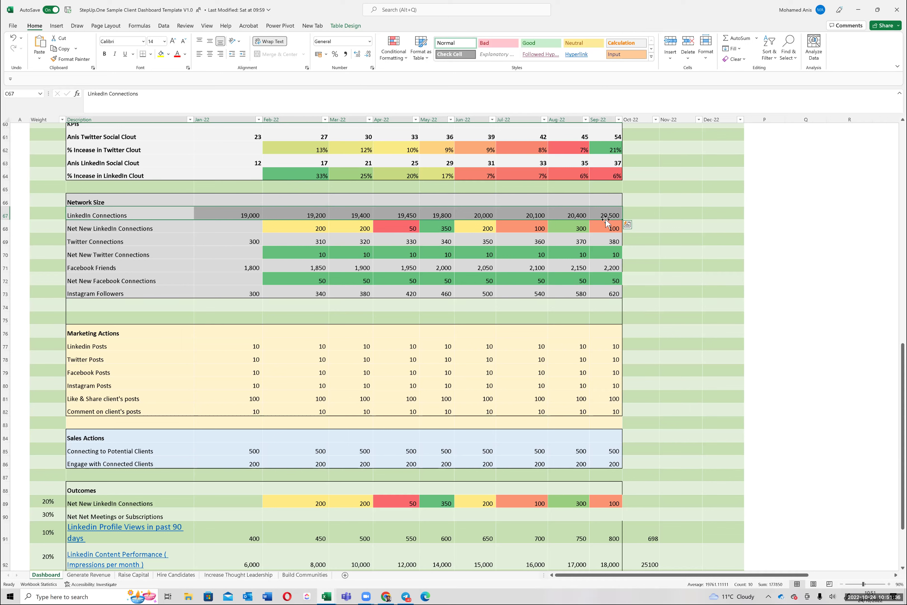
pyautogui.moveTo(111, 203); pyautogui.dragTo(606, 229)
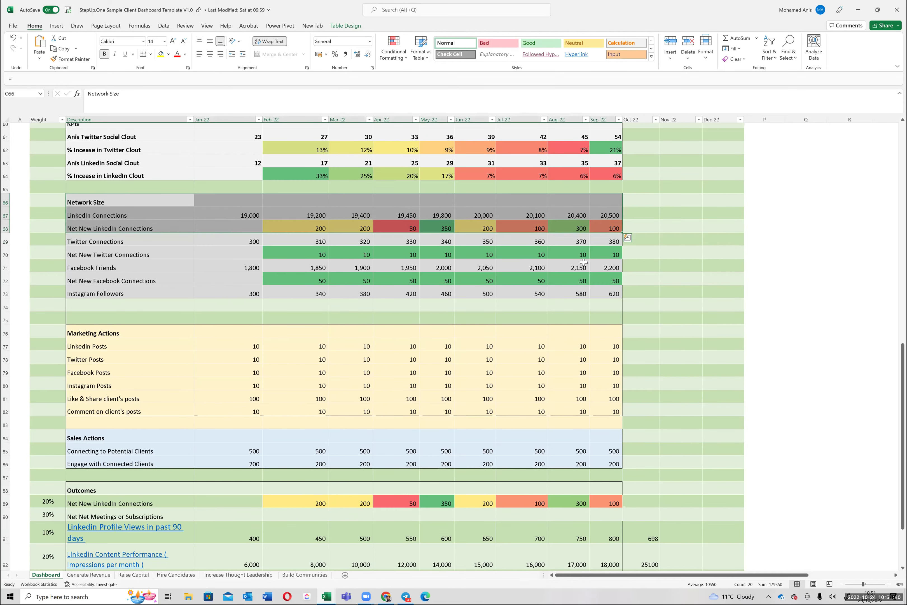
pyautogui.moveTo(108, 243); pyautogui.dragTo(612, 254)
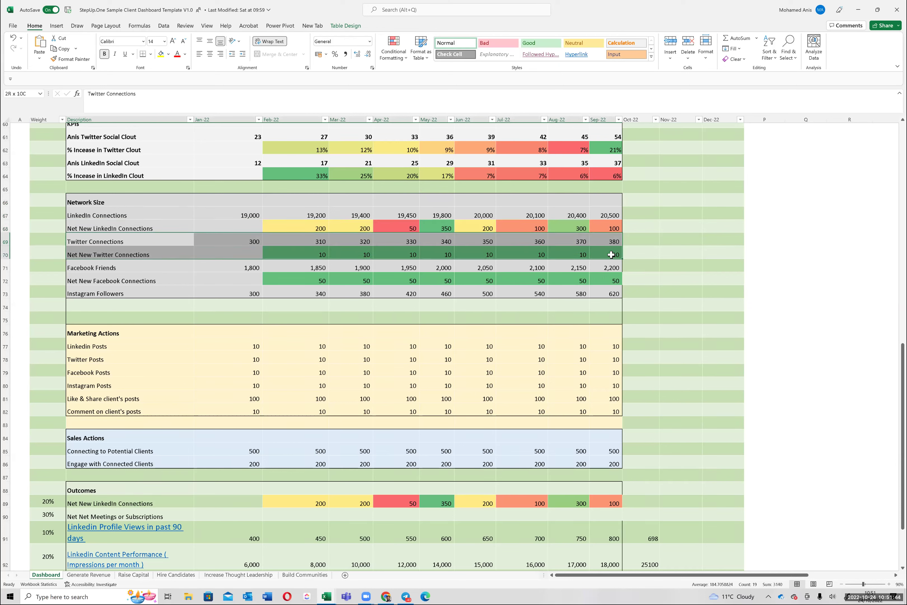
pyautogui.moveTo(81, 267); pyautogui.dragTo(612, 281)
pyautogui.moveTo(106, 293); pyautogui.dragTo(609, 295)
pyautogui.moveTo(156, 202); pyautogui.dragTo(607, 295)
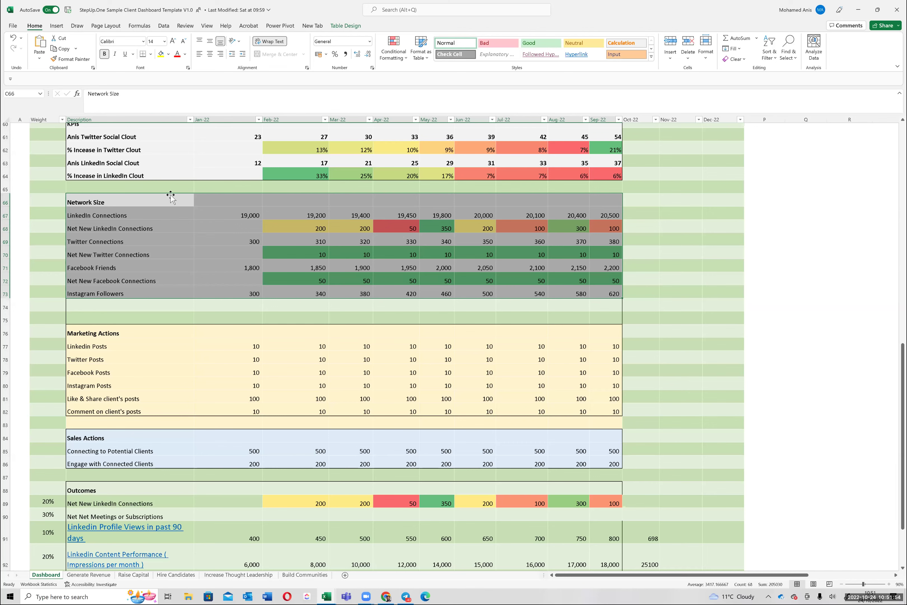
pyautogui.click(183, 255)
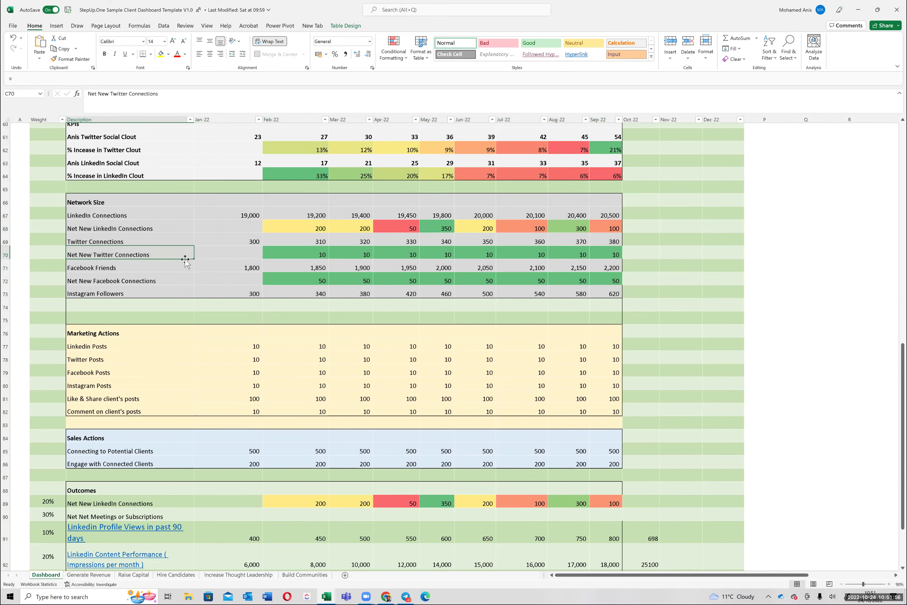
# Compare the complete Network Size, Marketing Actions and Sales Actions blocks by highlighting each one through September.
pyautogui.scroll(-1, 73, 312)
pyautogui.click(89, 291)
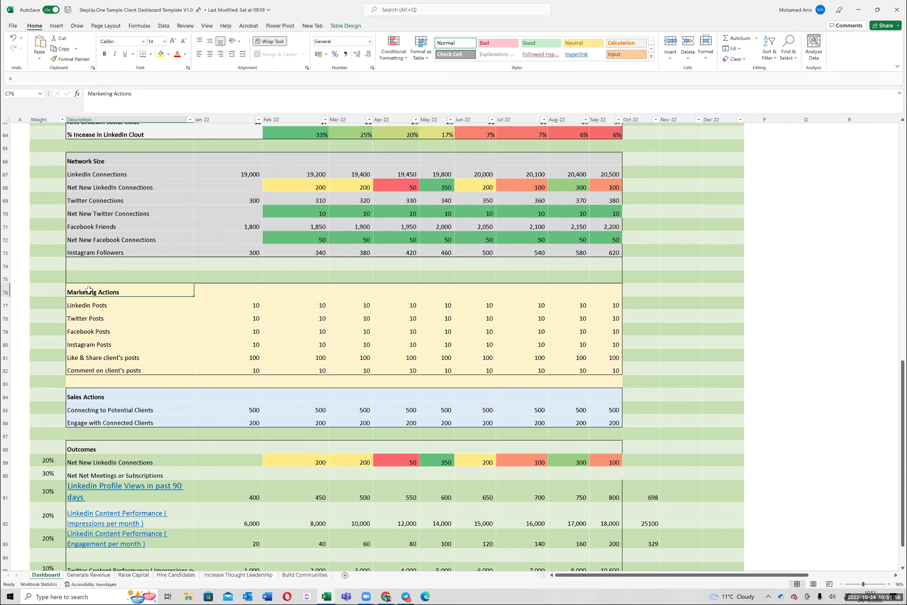
pyautogui.click(96, 162)
pyautogui.click(97, 201)
pyautogui.moveTo(92, 161); pyautogui.dragTo(592, 247)
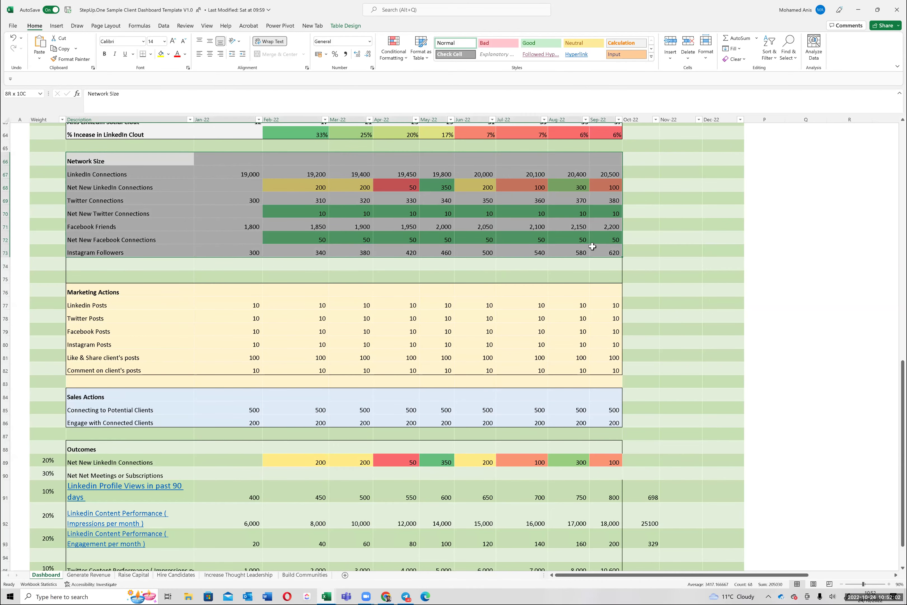
pyautogui.moveTo(115, 289); pyautogui.dragTo(594, 377)
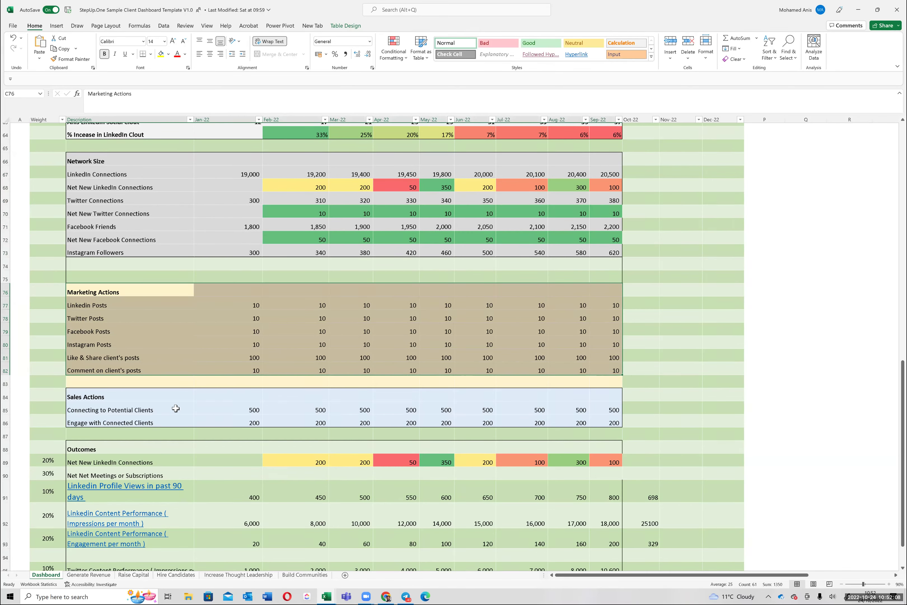
pyautogui.moveTo(117, 396); pyautogui.dragTo(610, 425)
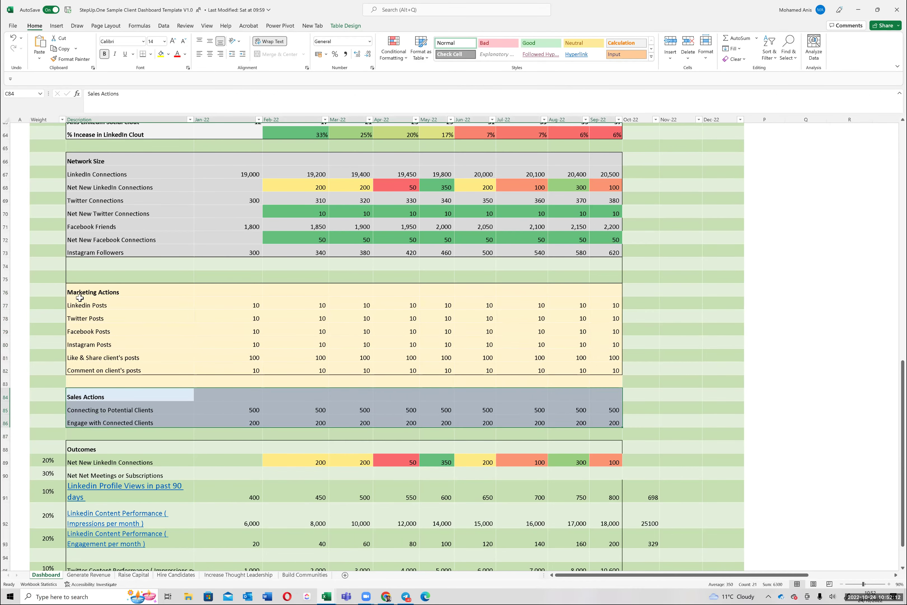
# Go through the individual Marketing Actions, from LinkedIn posts to commenting on client's posts, and highlight the block through September.
pyautogui.click(102, 302)
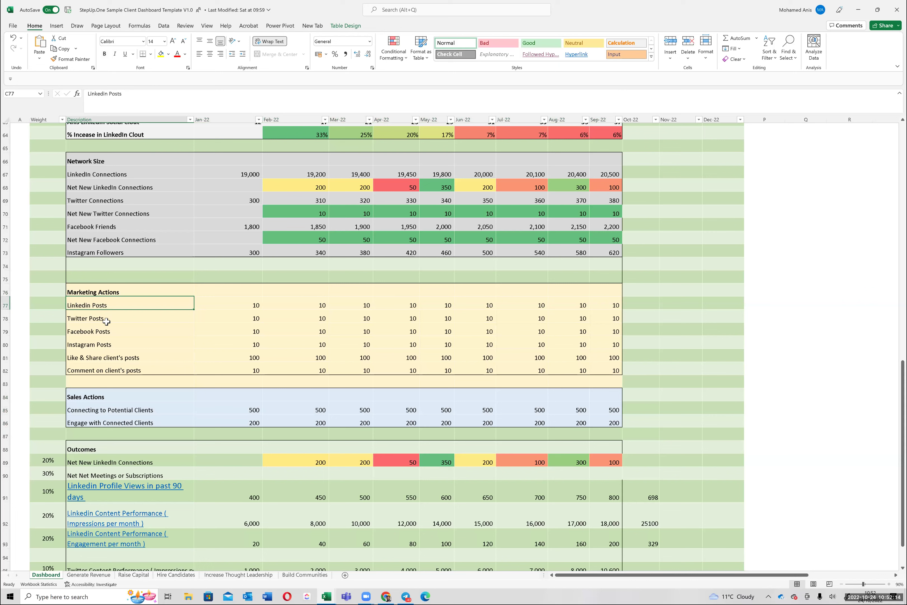
pyautogui.moveTo(106, 320); pyautogui.dragTo(108, 327)
pyautogui.click(107, 344)
pyautogui.click(109, 359)
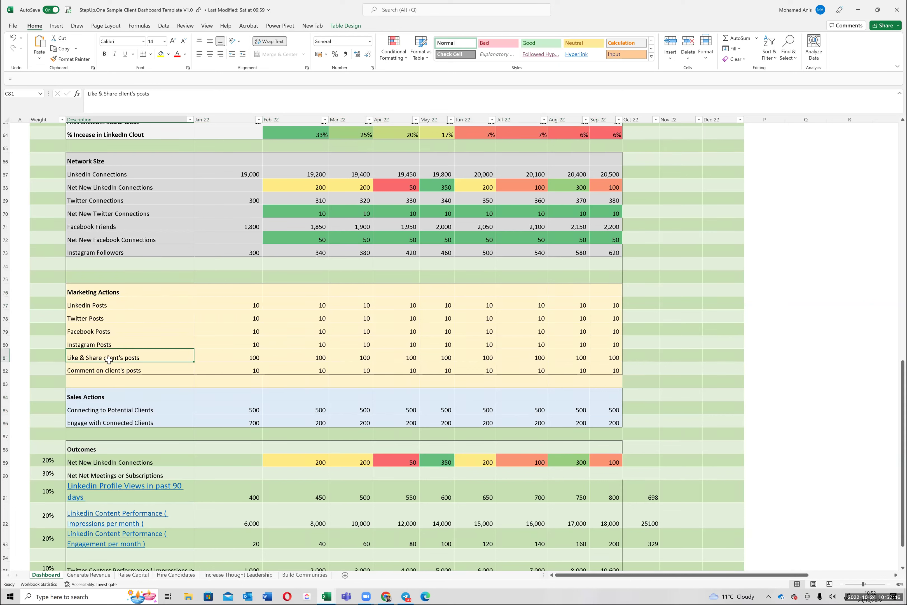
pyautogui.click(117, 370)
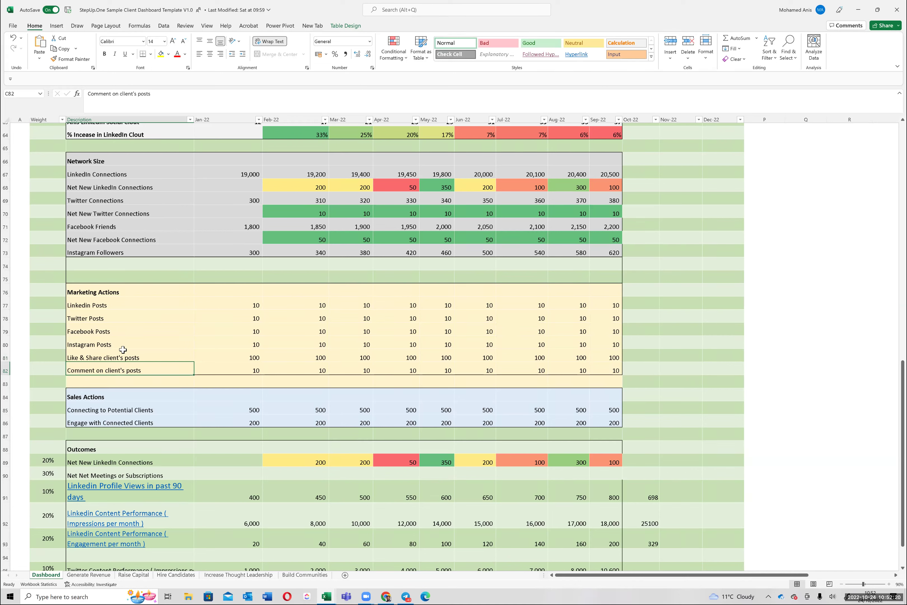
pyautogui.moveTo(123, 292); pyautogui.dragTo(608, 369)
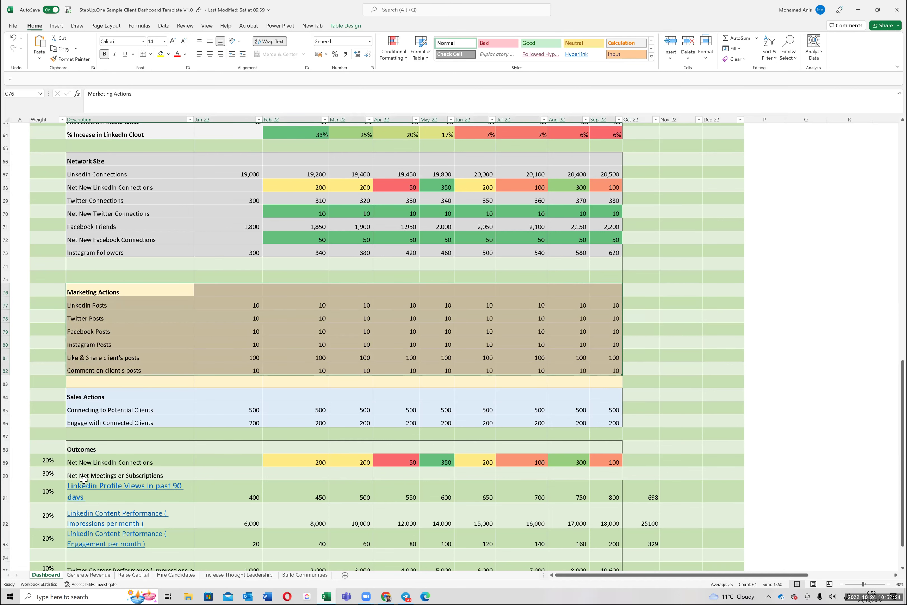
# Examine the Sales Actions for connecting to potential clients and engaging with connected clients, from January to September.
pyautogui.scroll(-2, 83, 480)
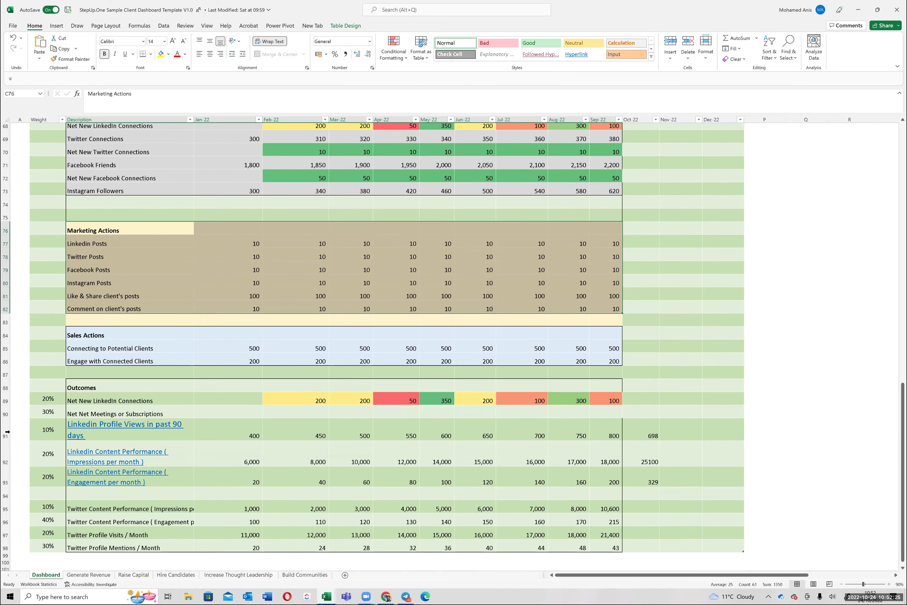
pyautogui.click(97, 344)
pyautogui.click(228, 351)
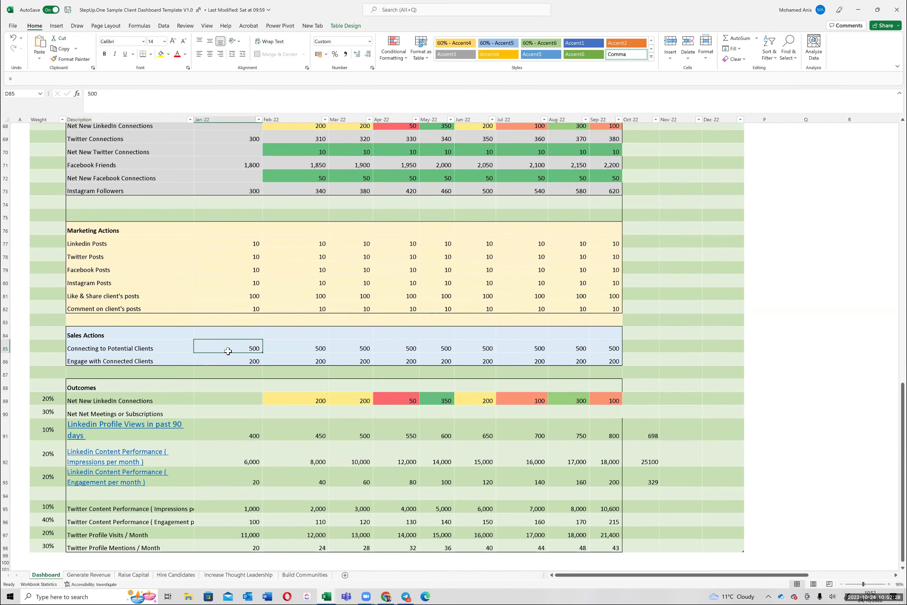
pyautogui.click(249, 363)
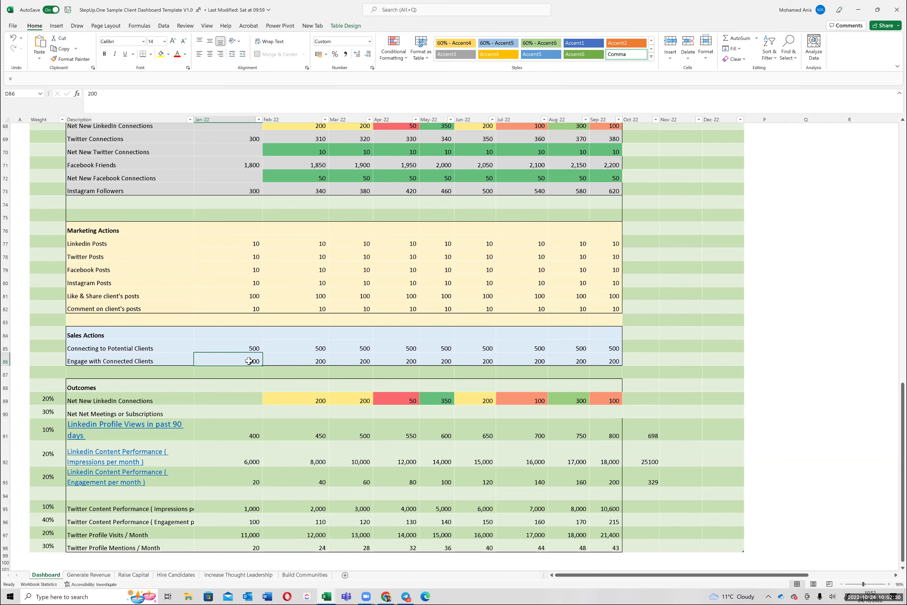
pyautogui.moveTo(105, 335); pyautogui.dragTo(606, 359)
pyautogui.scroll(-2, 180, 470)
pyautogui.scroll(2, 145, 234)
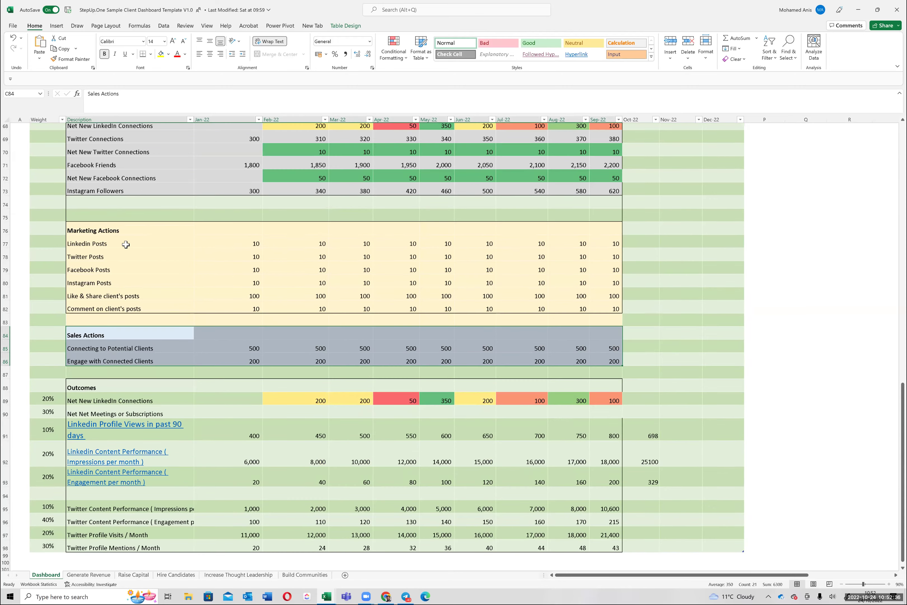
# Review the Network Size and Marketing Actions descriptions again, and continue down to the Outcomes heading.
pyautogui.scroll(1, 104, 233)
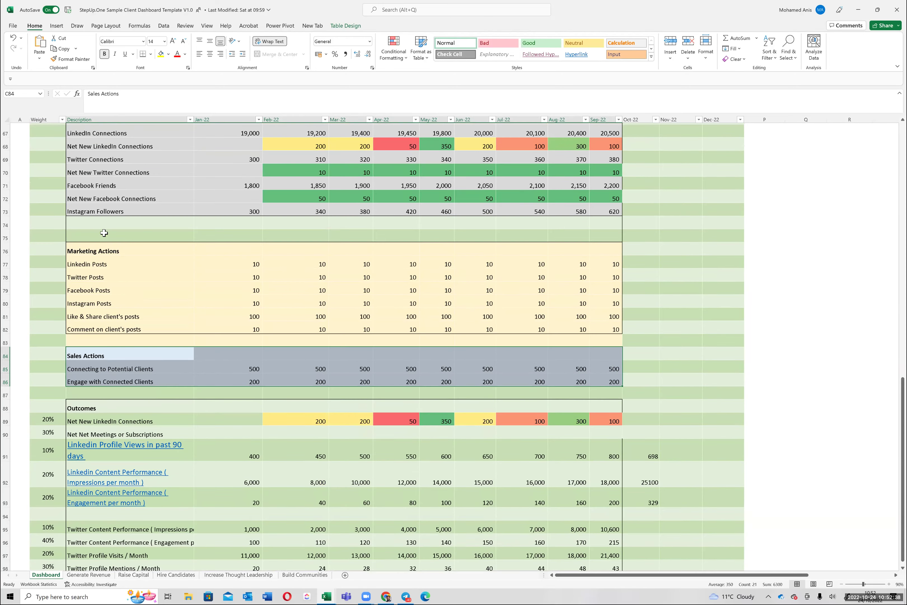
pyautogui.moveTo(98, 142); pyautogui.dragTo(154, 219)
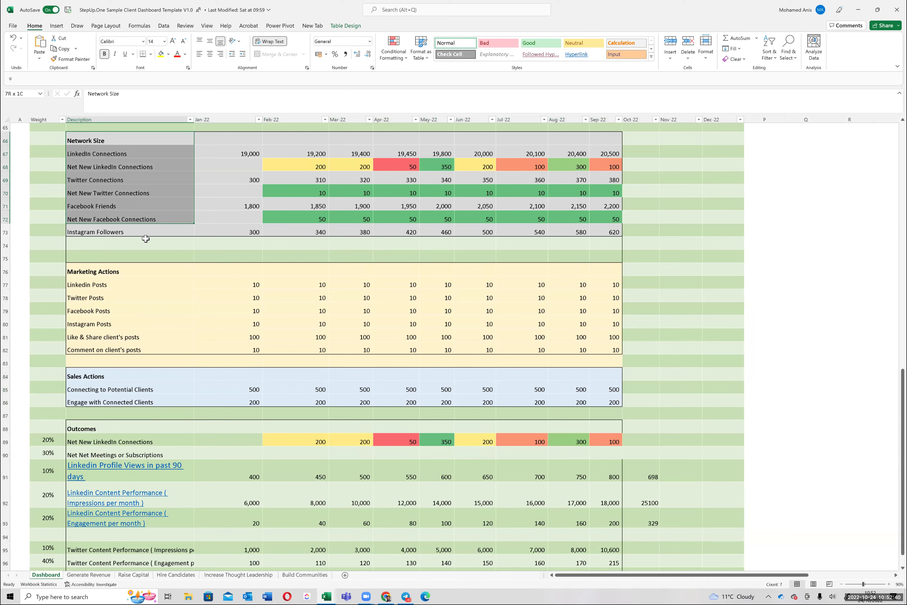
pyautogui.moveTo(124, 269); pyautogui.dragTo(120, 360)
pyautogui.scroll(-1, 116, 332)
pyautogui.scroll(-1, 117, 357)
pyautogui.click(105, 347)
pyautogui.scroll(-1, 106, 350)
pyautogui.scroll(-2, 106, 350)
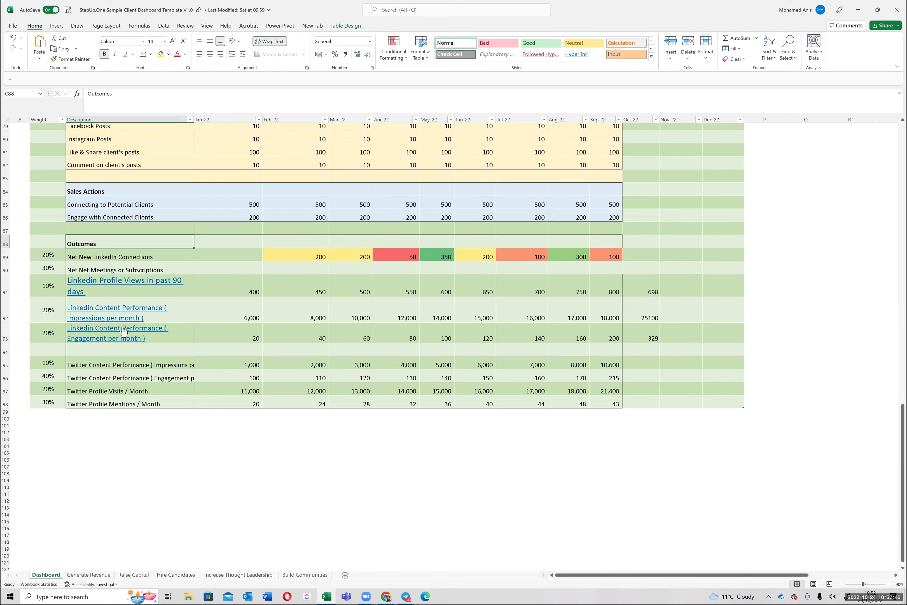
# Examine the Outcomes rows for net new LinkedIn connections, LinkedIn profile views and monthly impressions, including the October impressions.
pyautogui.press('Down')
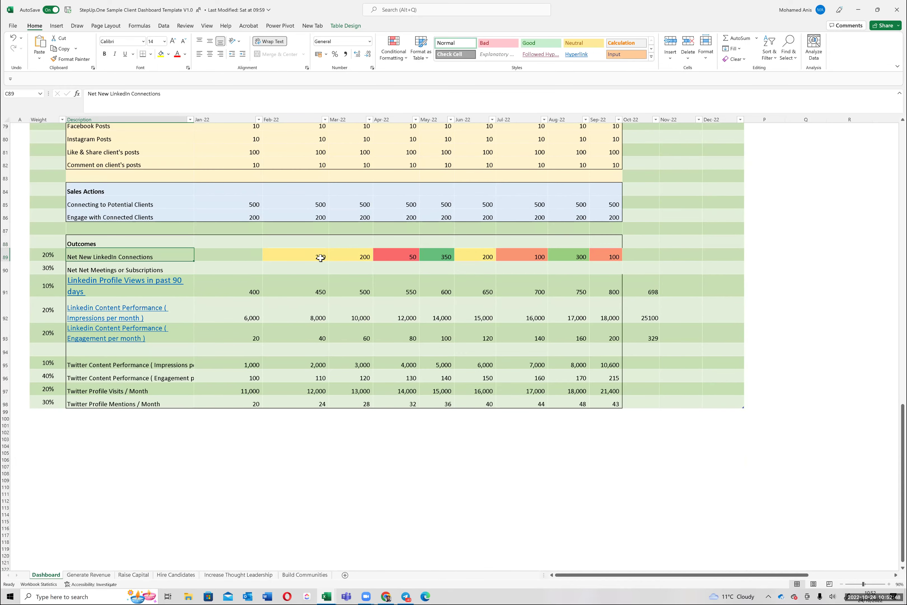
pyautogui.click(351, 256)
pyautogui.click(437, 257)
pyautogui.click(494, 257)
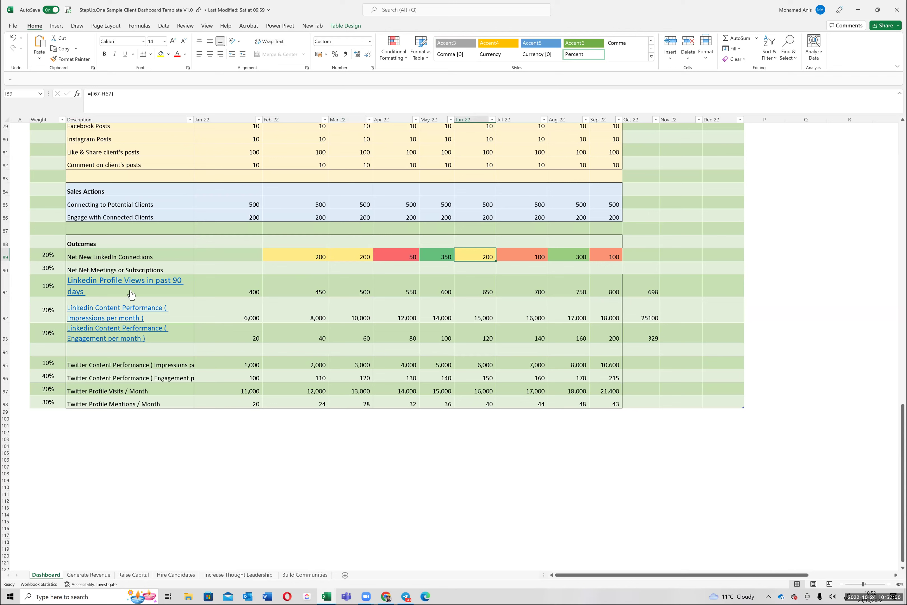
pyautogui.moveTo(255, 291); pyautogui.dragTo(597, 291)
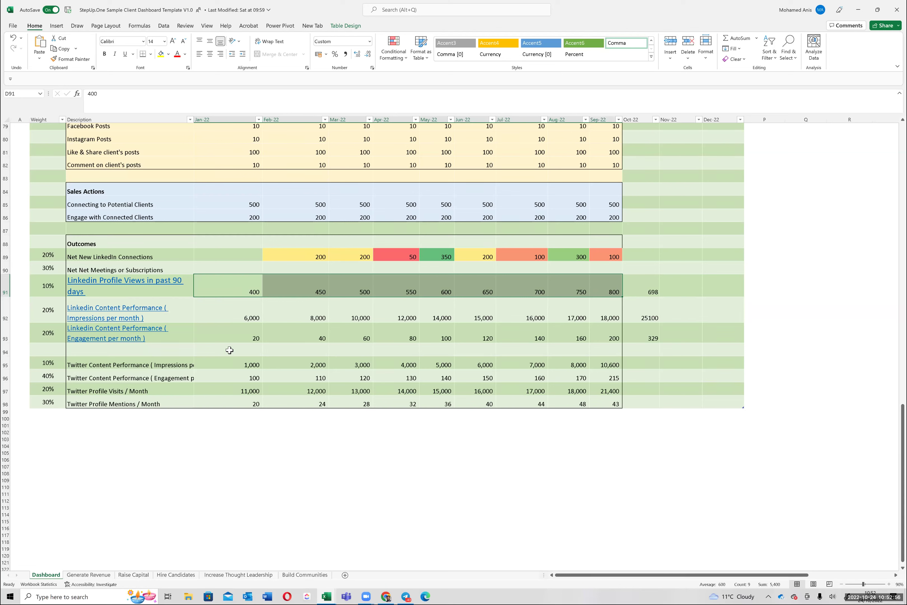
pyautogui.moveTo(251, 315); pyautogui.dragTo(614, 312)
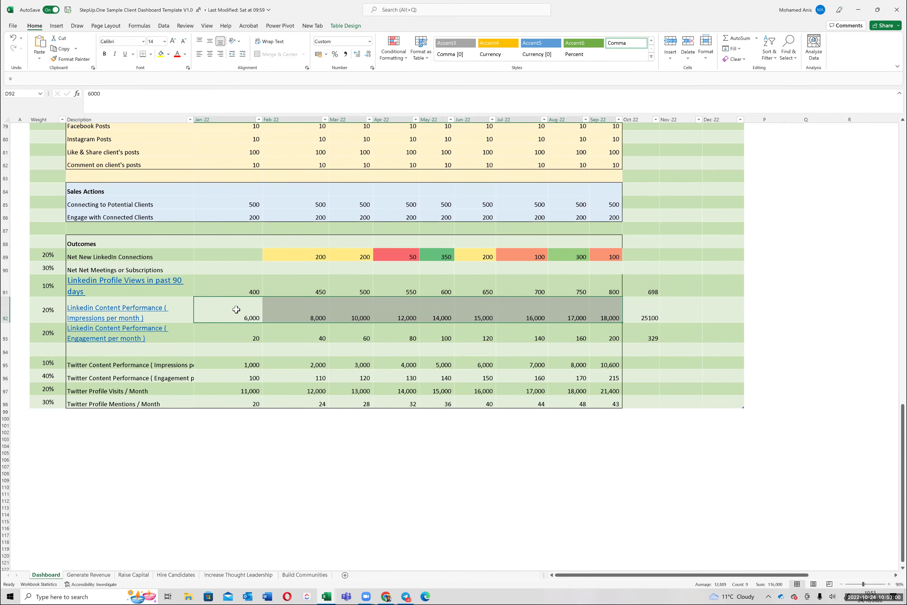
pyautogui.click(236, 309)
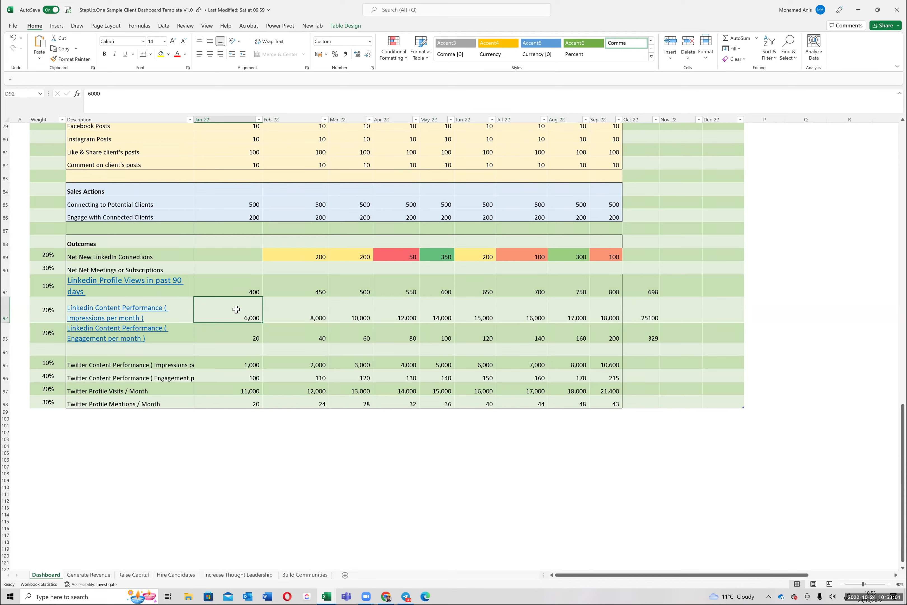
pyautogui.click(616, 313)
pyautogui.click(656, 312)
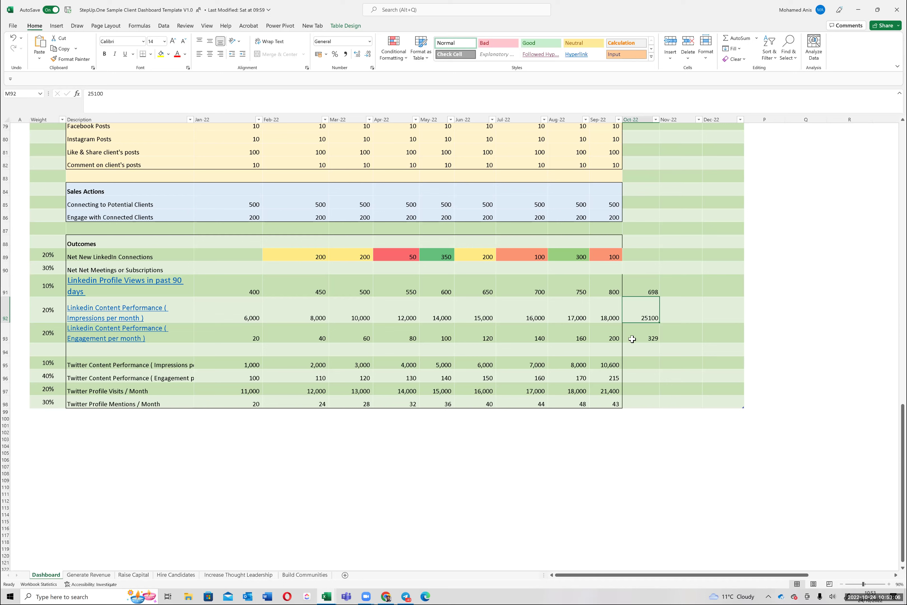
# Examine LinkedIn impressions through October, LinkedIn engagement and the Twitter metrics, and highlight the whole Outcomes block through September.
pyautogui.moveTo(239, 318); pyautogui.dragTo(651, 312)
pyautogui.click(649, 318)
pyautogui.doubleClick(653, 318)
pyautogui.press('Escape')
pyautogui.click(220, 334)
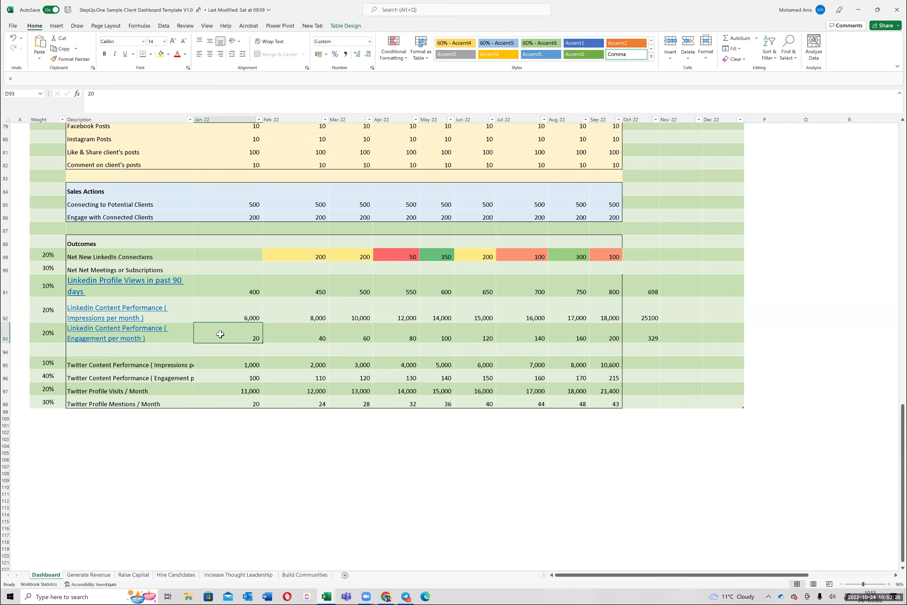
pyautogui.click(236, 360)
pyautogui.moveTo(238, 385); pyautogui.dragTo(601, 400)
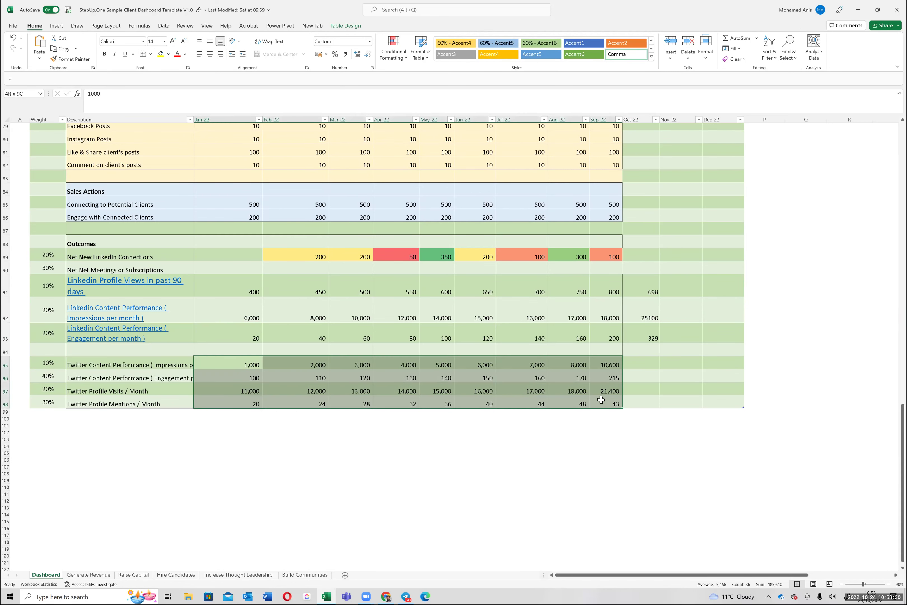
pyautogui.moveTo(117, 242); pyautogui.dragTo(136, 304)
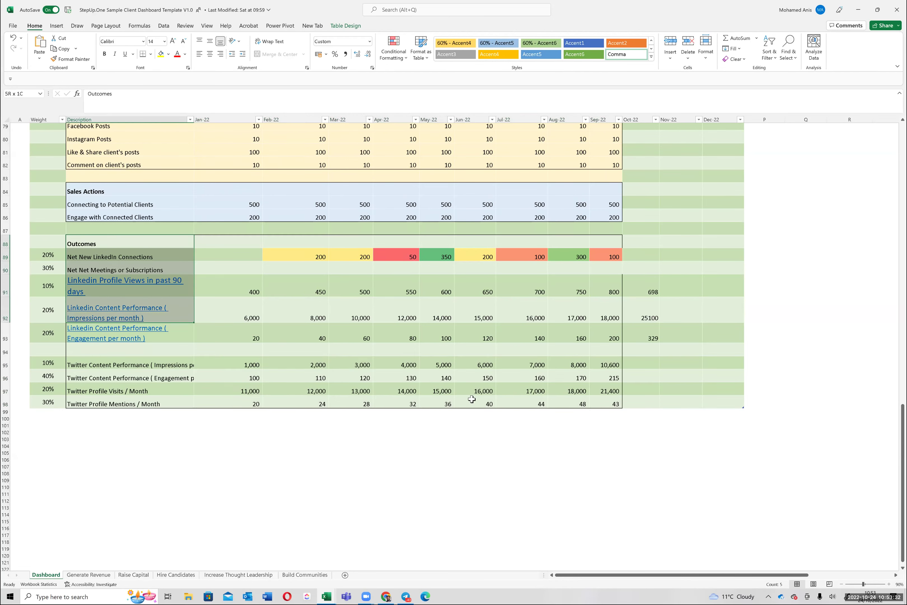
pyautogui.keyDown('shift'); pyautogui.click(611, 400); pyautogui.keyUp('shift')
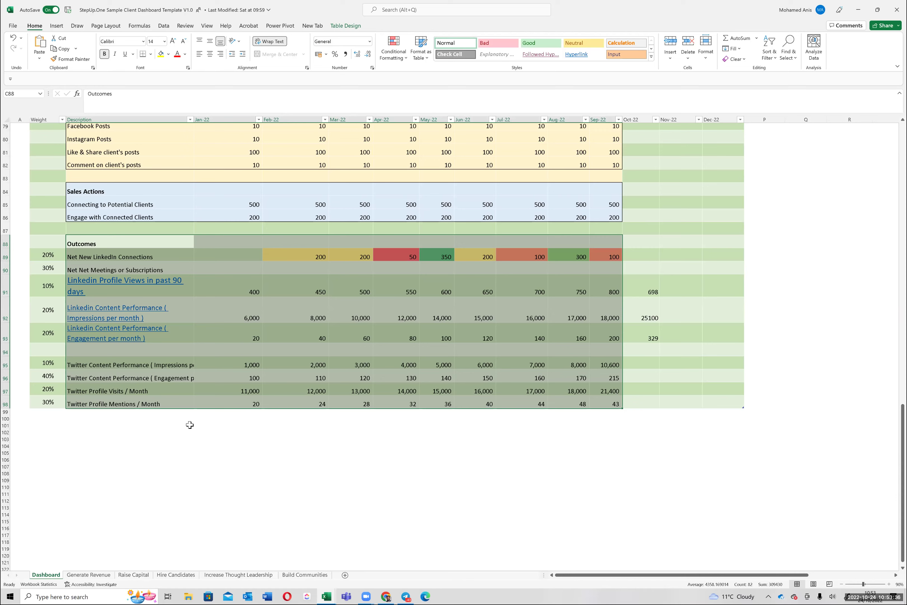
# Return to the KPIs section and examine the Twitter Social Clout row and its January formula, highlighting it through September.
pyautogui.scroll(2, 226, 386)
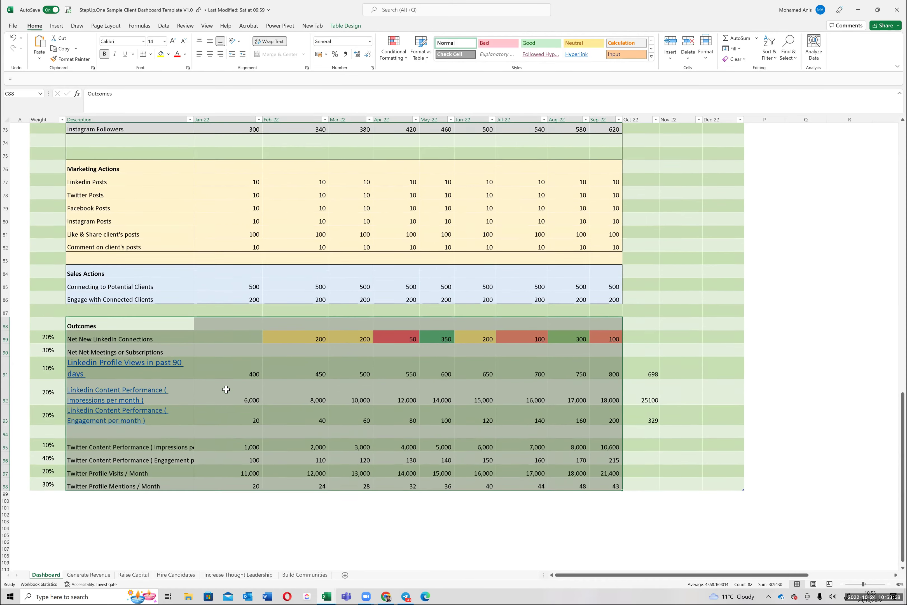
pyautogui.scroll(7, 226, 389)
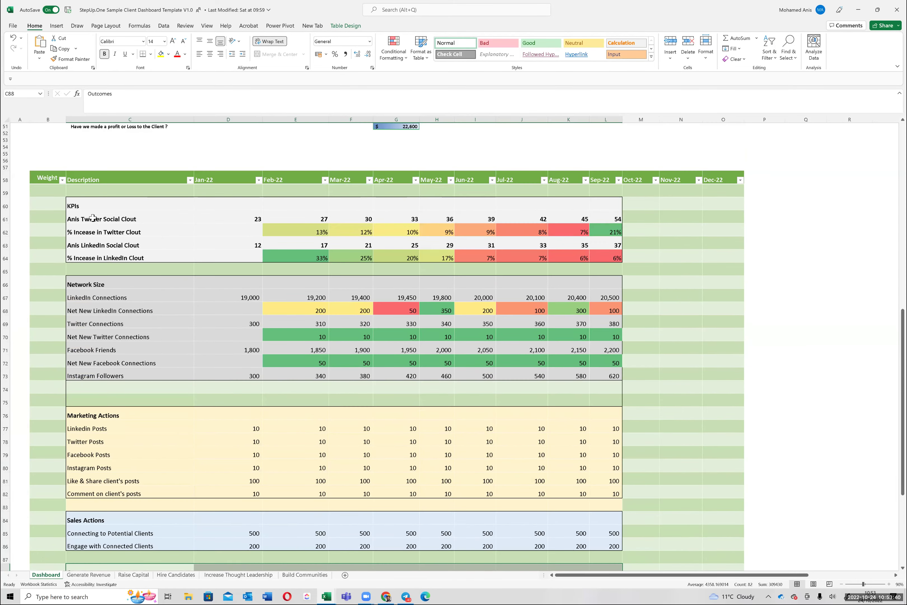
pyautogui.click(93, 219)
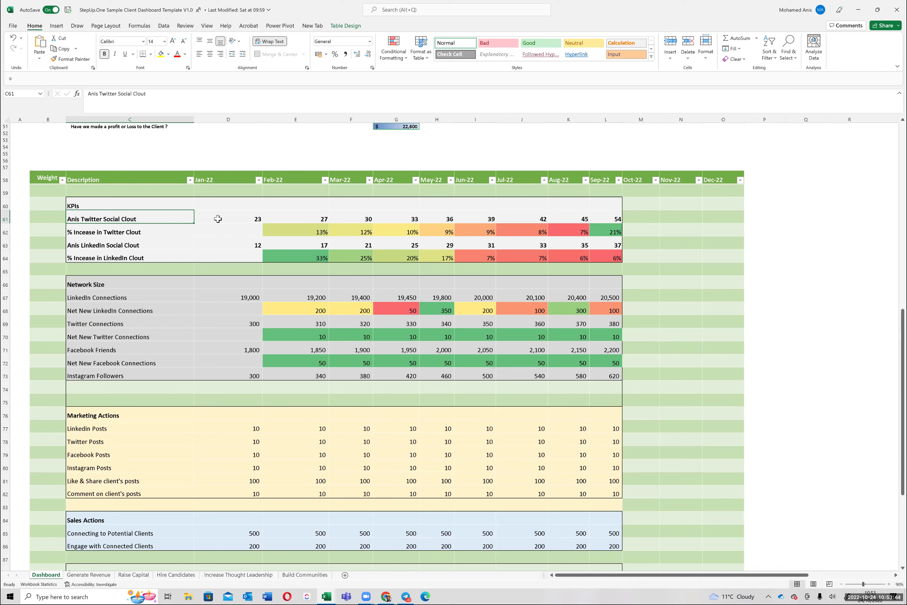
pyautogui.click(236, 218)
pyautogui.moveTo(347, 222); pyautogui.dragTo(610, 216)
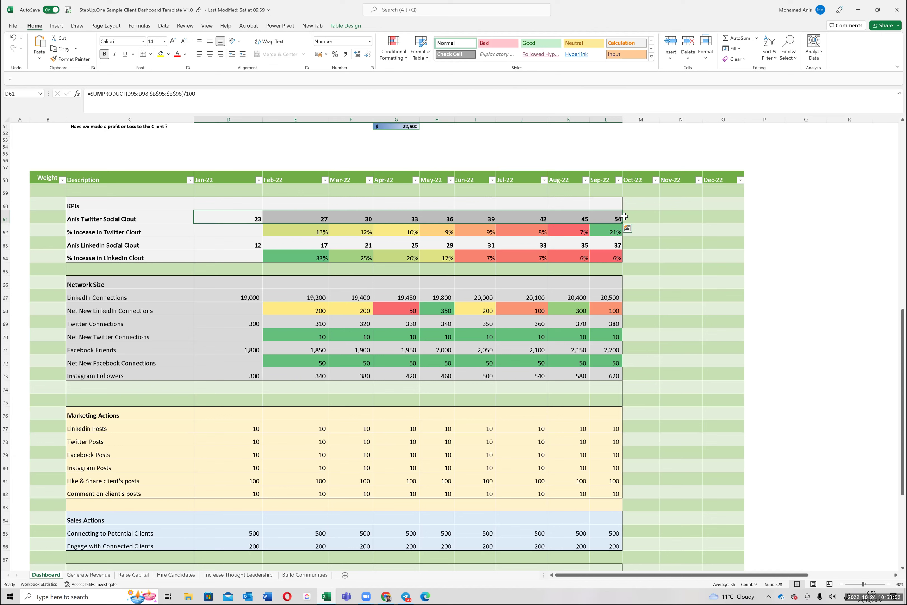
# Examine the September Twitter Social Clout formula, and highlight the LinkedIn Social Clout row from January through September.
pyautogui.click(600, 221)
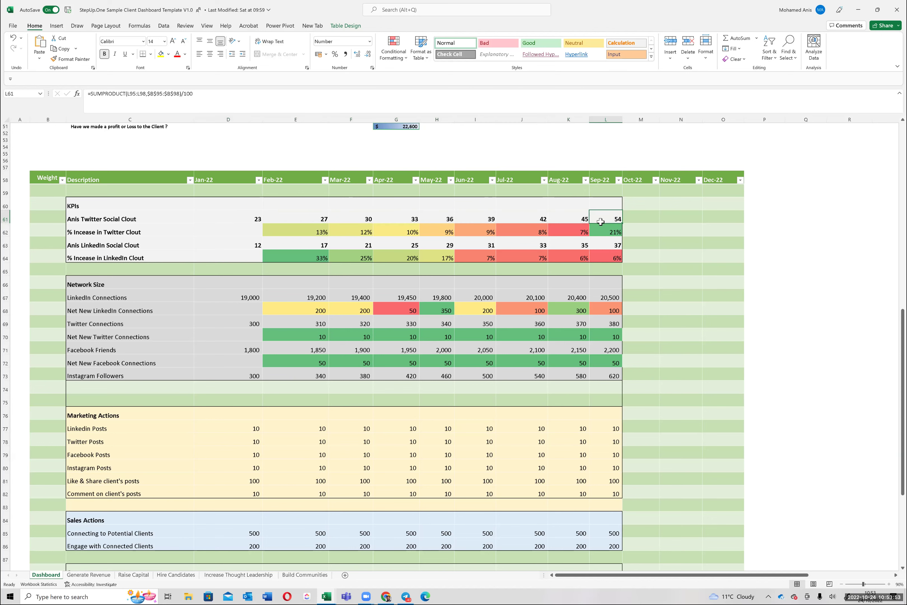
pyautogui.click(154, 245)
pyautogui.click(238, 244)
pyautogui.moveTo(238, 243); pyautogui.dragTo(609, 245)
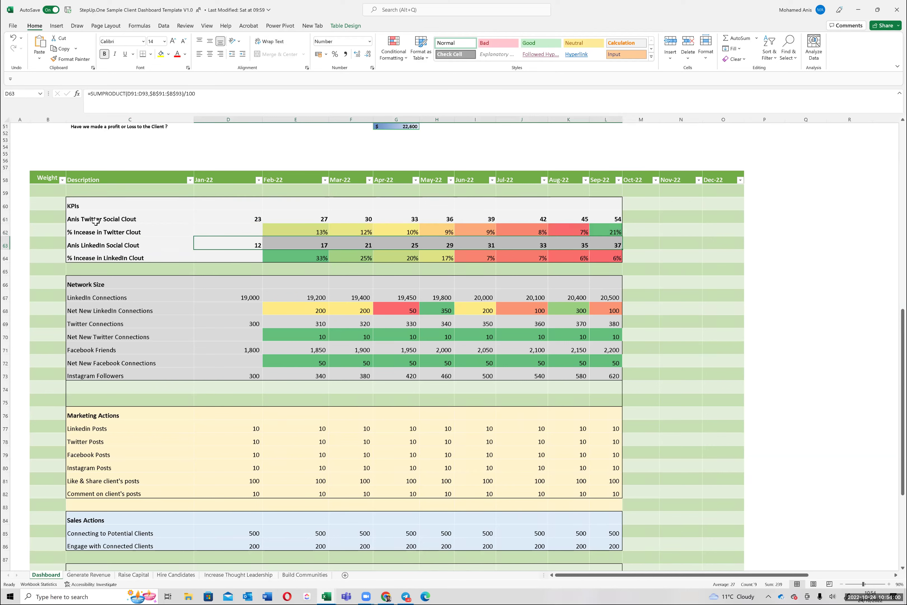
# Highlight the whole KPIs block, from its heading through the September LinkedIn clout increase.
pyautogui.click(93, 205)
pyautogui.keyDown('shift'); pyautogui.click(184, 249); pyautogui.keyUp('shift')
pyautogui.moveTo(477, 254); pyautogui.dragTo(613, 256)
# Go down to the Outcomes section and highlight the block from its heading through September's Twitter profile mentions.
pyautogui.scroll(-2, 565, 327)
pyautogui.scroll(-4, 566, 326)
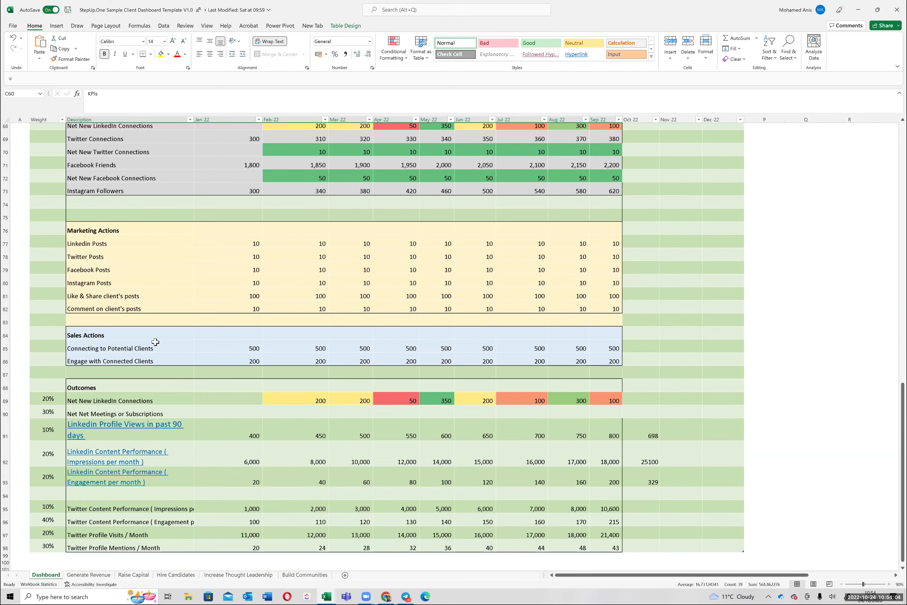
pyautogui.click(117, 388)
pyautogui.moveTo(264, 446); pyautogui.dragTo(613, 549)
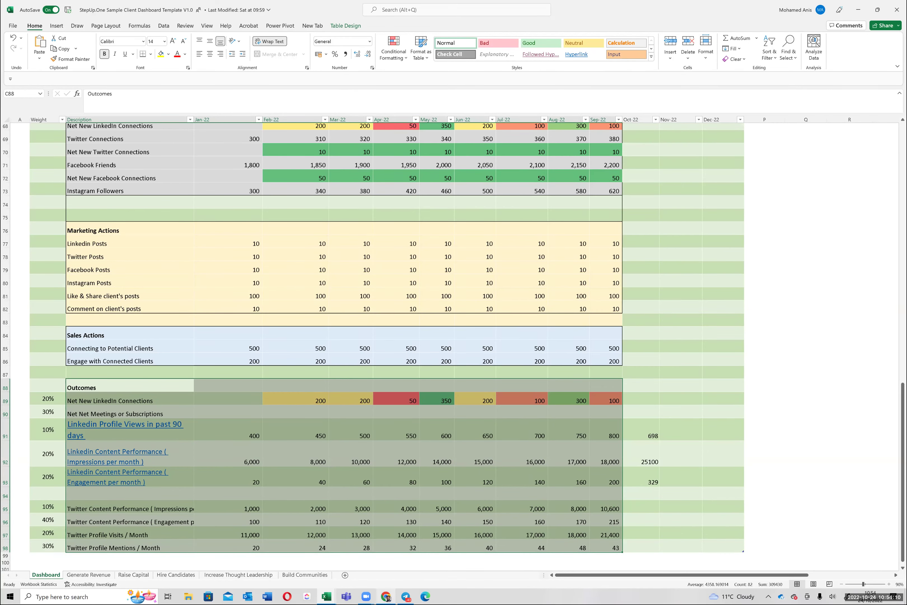
# Switch to Chrome, skim the StepUp.One All Channels PDF report from the cover to the Sources page, and return to the Excel dashboard.
pyautogui.click(386, 596)
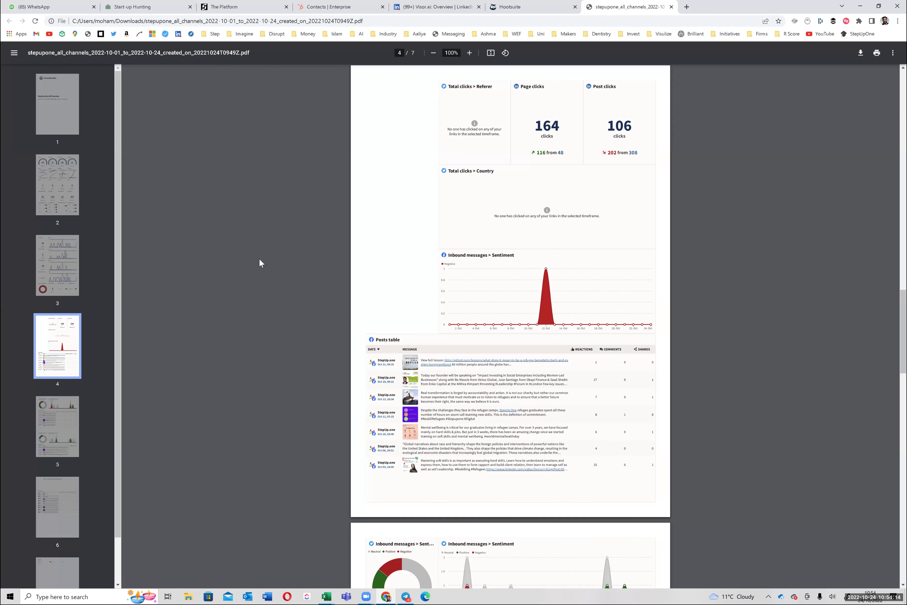
pyautogui.scroll(20, 258, 258)
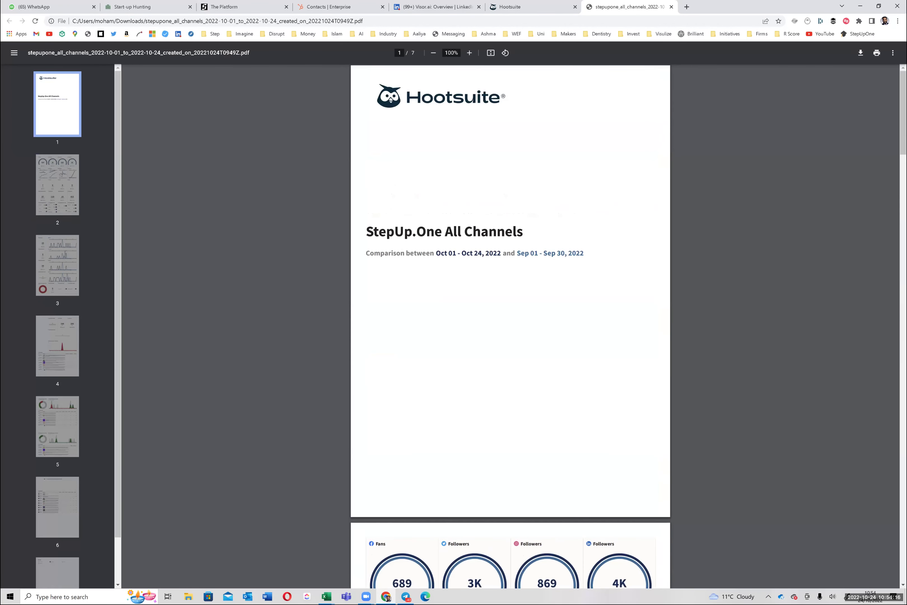
pyautogui.scroll(-20, 510, 327)
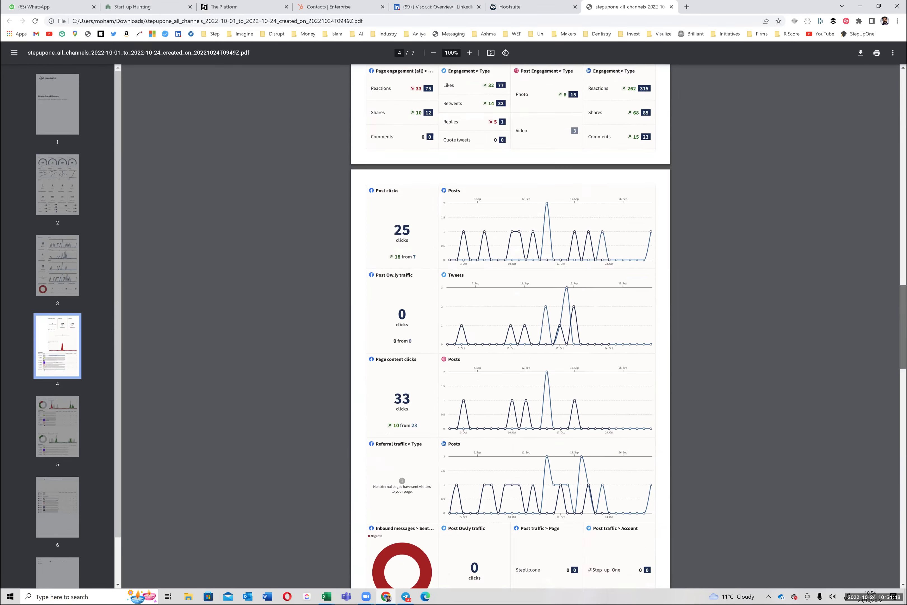
pyautogui.scroll(-20, 510, 327)
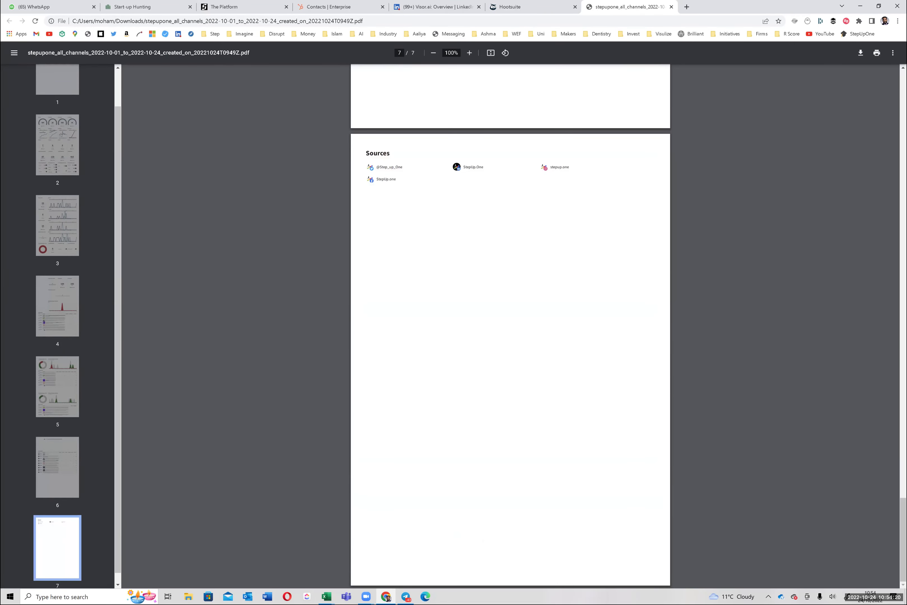
pyautogui.click(860, 6)
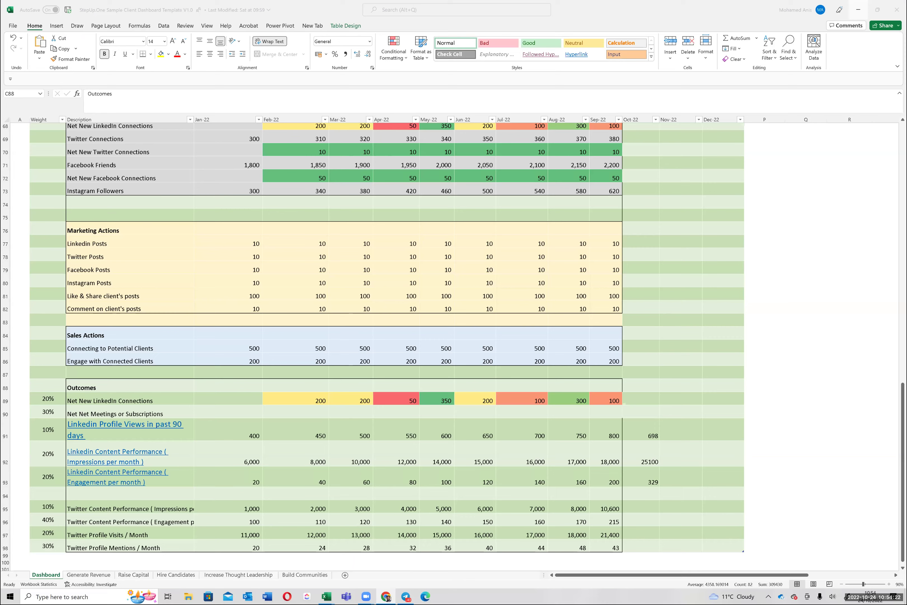
# Return to the dashboard table's header and highlight the January to December columns down through the Twitter Posts row, and clear the highlight.
pyautogui.scroll(3, 178, 249)
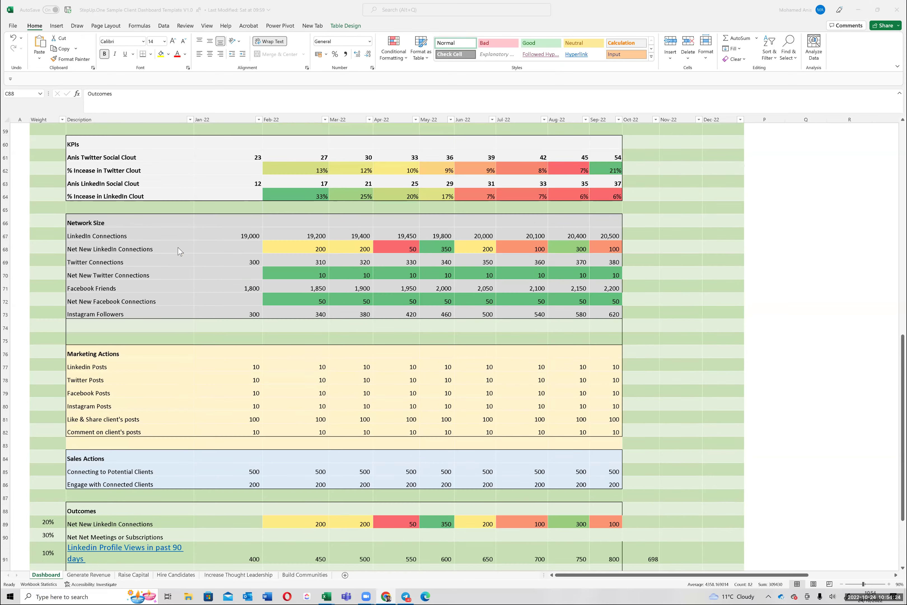
pyautogui.scroll(3, 179, 251)
pyautogui.click(218, 241)
pyautogui.moveTo(221, 227); pyautogui.dragTo(722, 486)
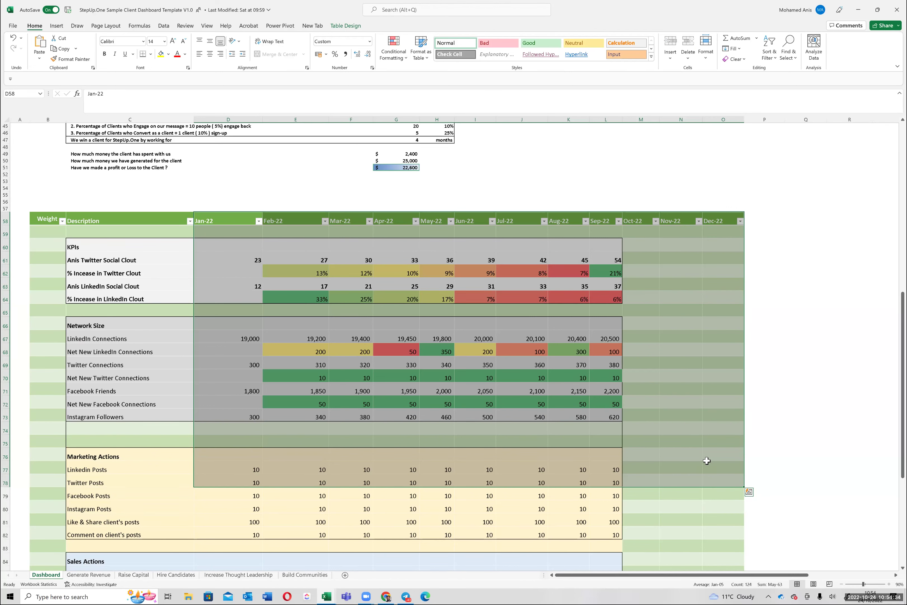
pyautogui.click(673, 341)
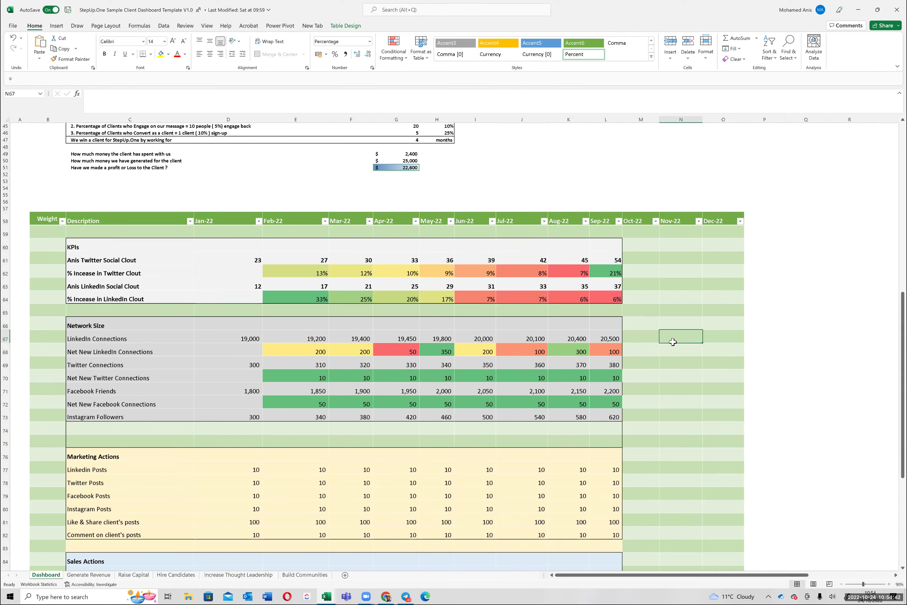
pyautogui.scroll(-3, 453, 347)
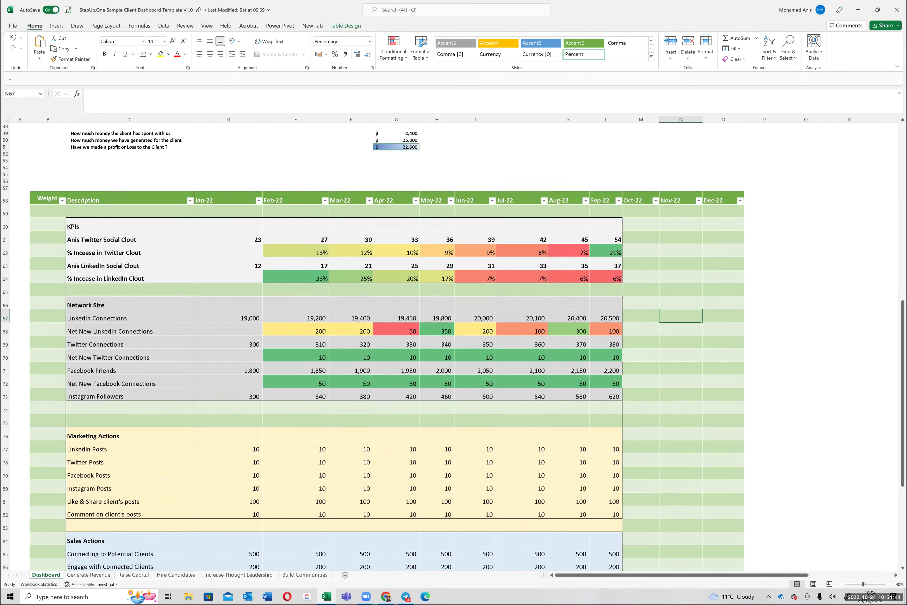